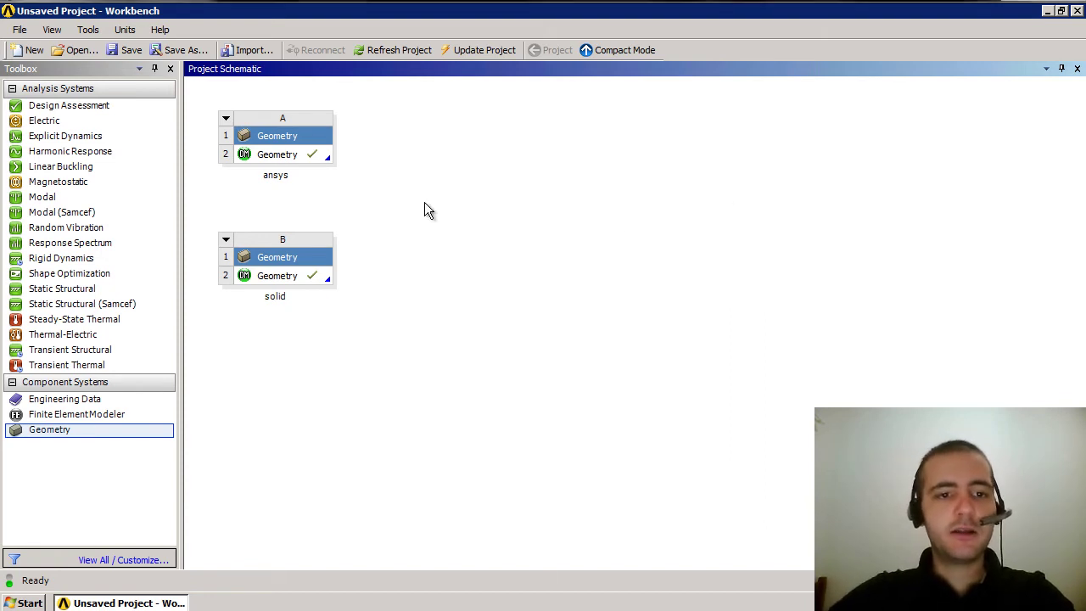
Step: Inspect the ansys and solid plate geometries in the geometry editor
double_click(284, 154)
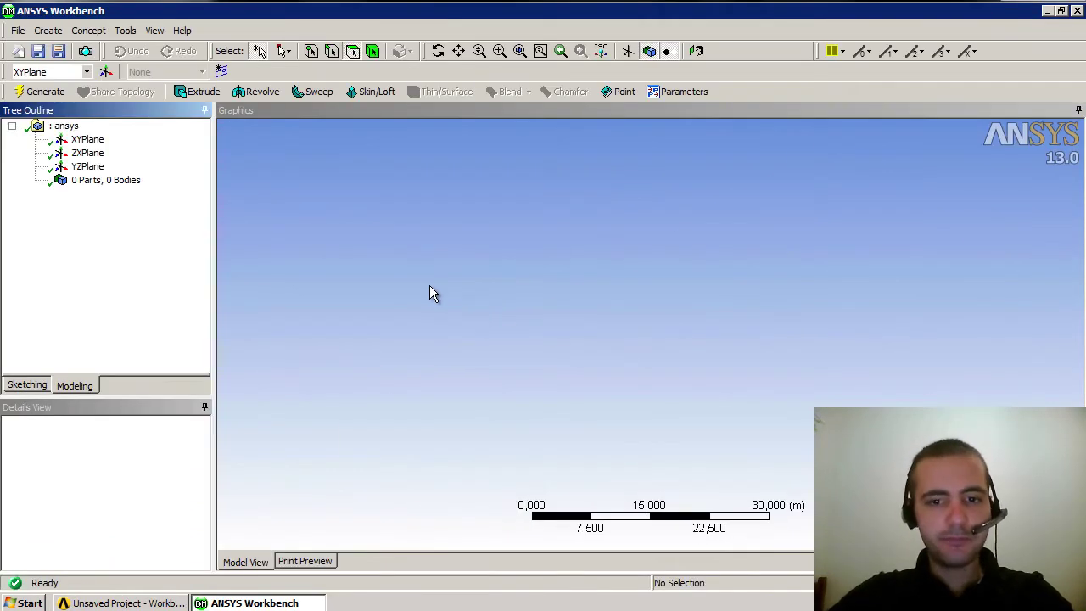
mouse_move(439, 291)
middle_mouse_down()
mouse_move(461, 224)
mouse_move(441, 267)
middle_mouse_up()
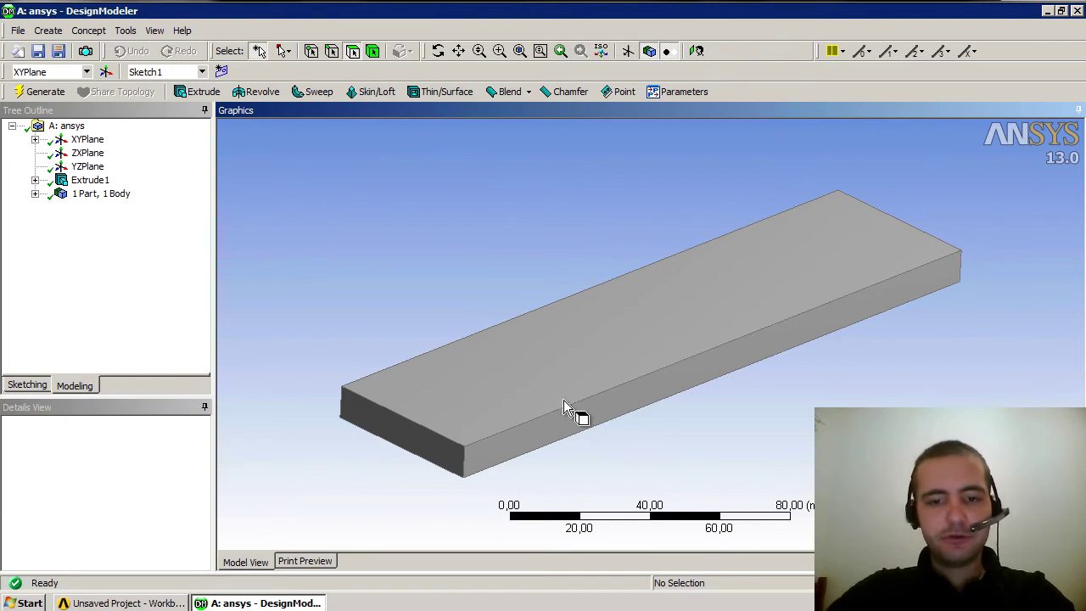
left_click(1076, 11)
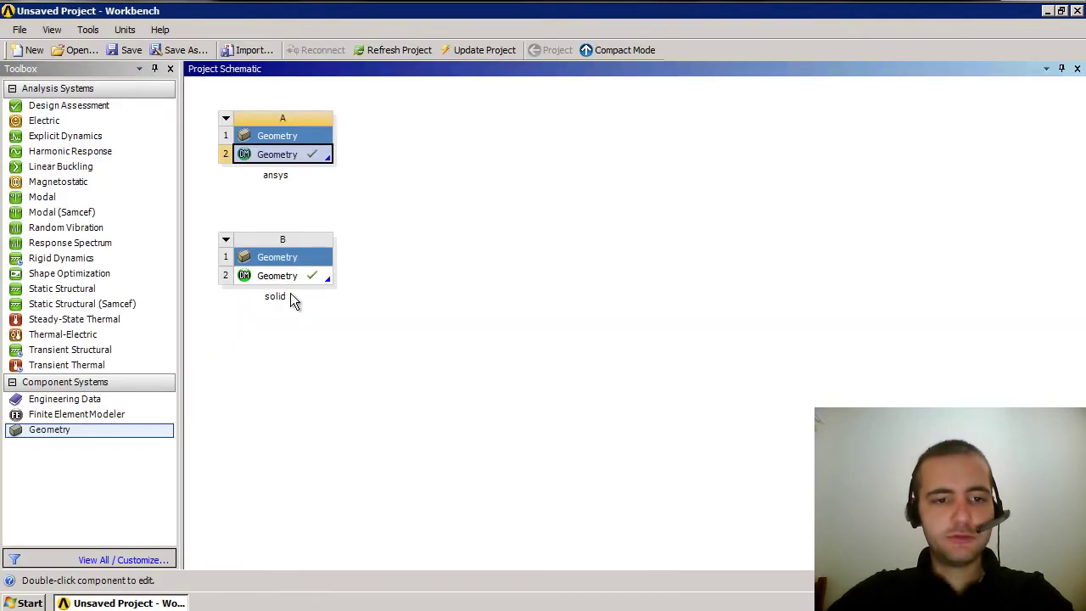
left_click(283, 279)
double_click(282, 277)
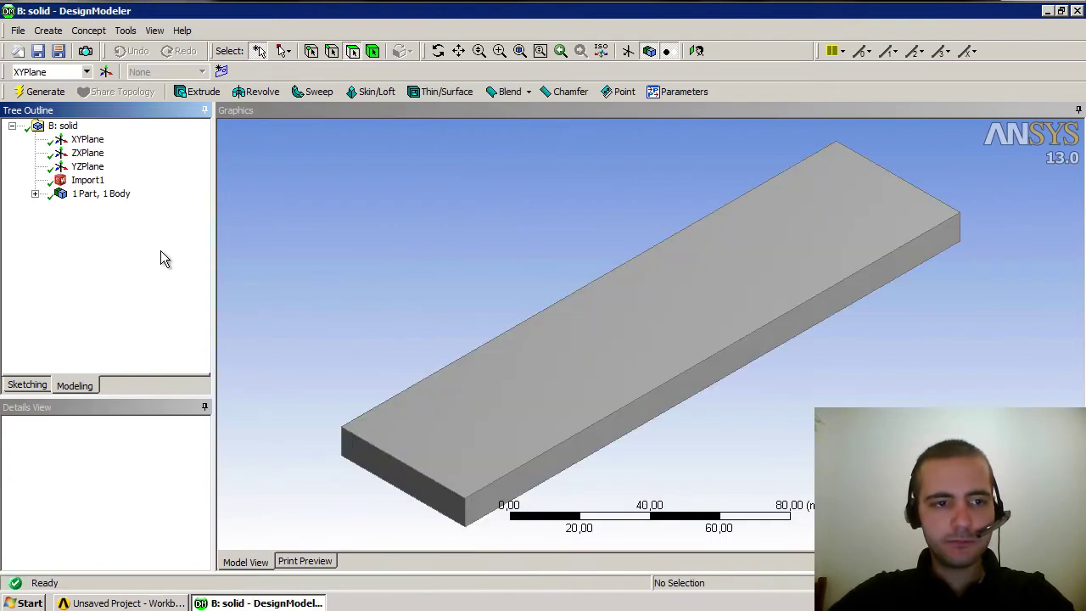
left_click(1076, 10)
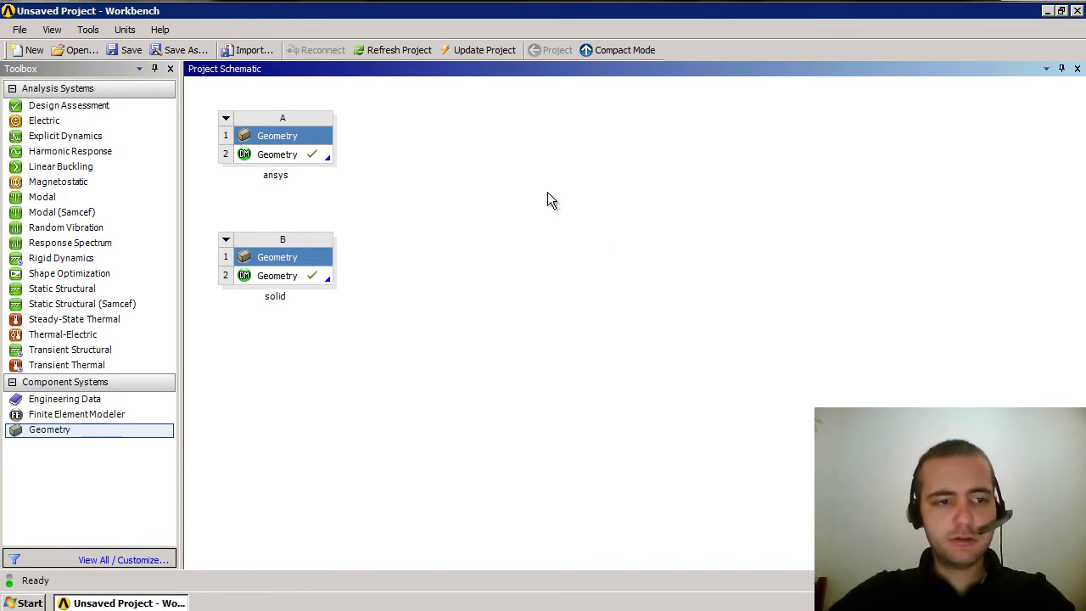
Step: Put Static Structural on both plate geometries, each feeding a Modal system that shares its model
mouse_move(51, 289)
left_mouse_down()
mouse_move(152, 251)
mouse_move(310, 161)
left_mouse_up()
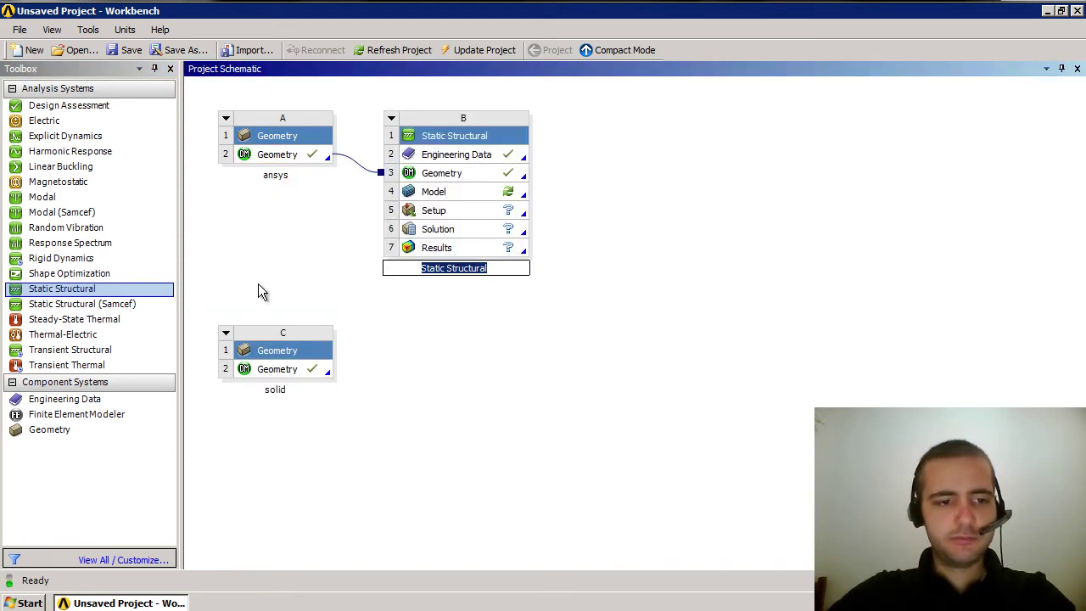
mouse_move(47, 291)
left_mouse_down()
mouse_move(78, 290)
mouse_move(276, 371)
left_mouse_up()
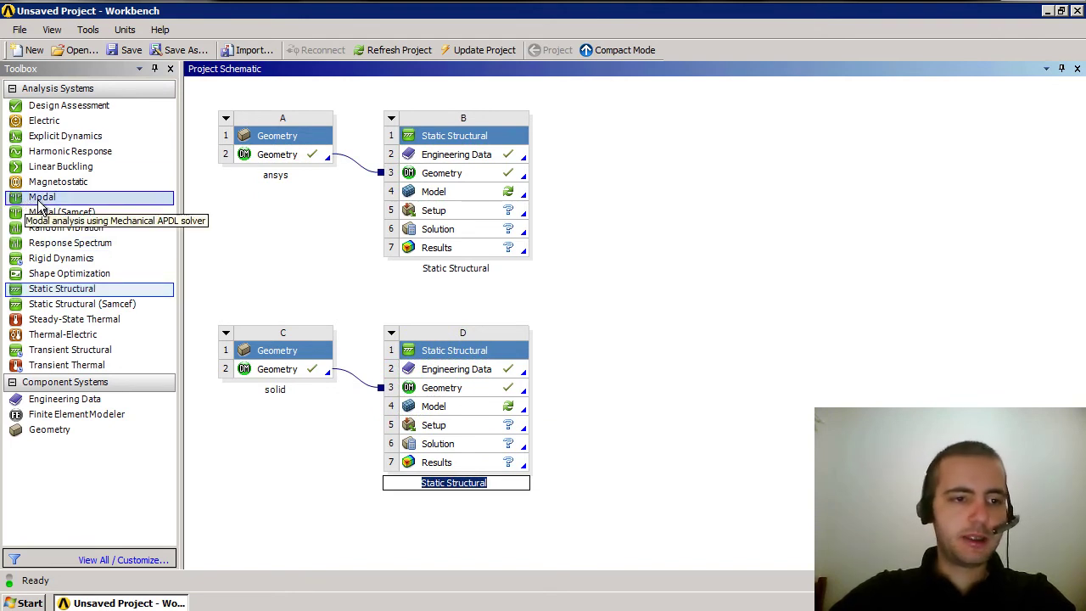
mouse_move(37, 204)
left_mouse_down()
mouse_move(479, 192)
mouse_move(488, 169)
mouse_move(483, 201)
mouse_move(679, 171)
left_mouse_up()
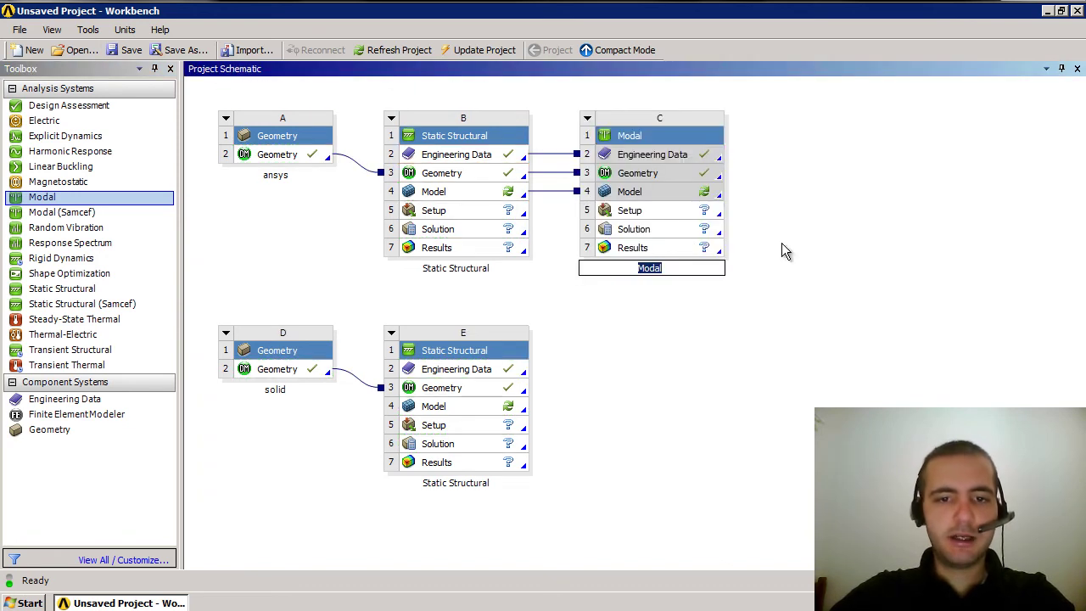
mouse_move(94, 197)
left_mouse_down()
mouse_move(149, 197)
mouse_move(451, 409)
left_mouse_up()
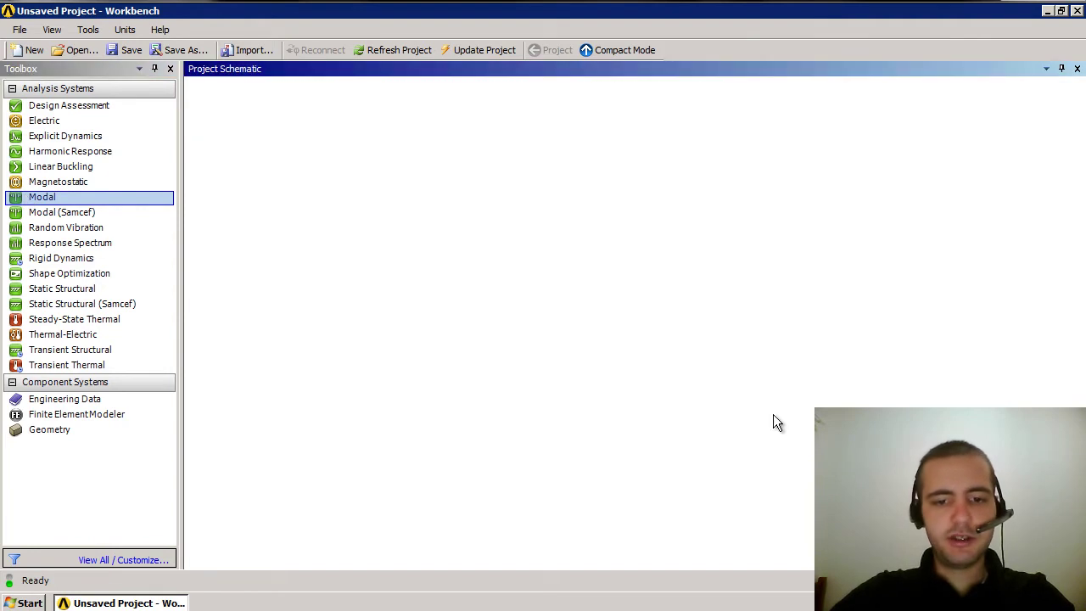
left_click(820, 336)
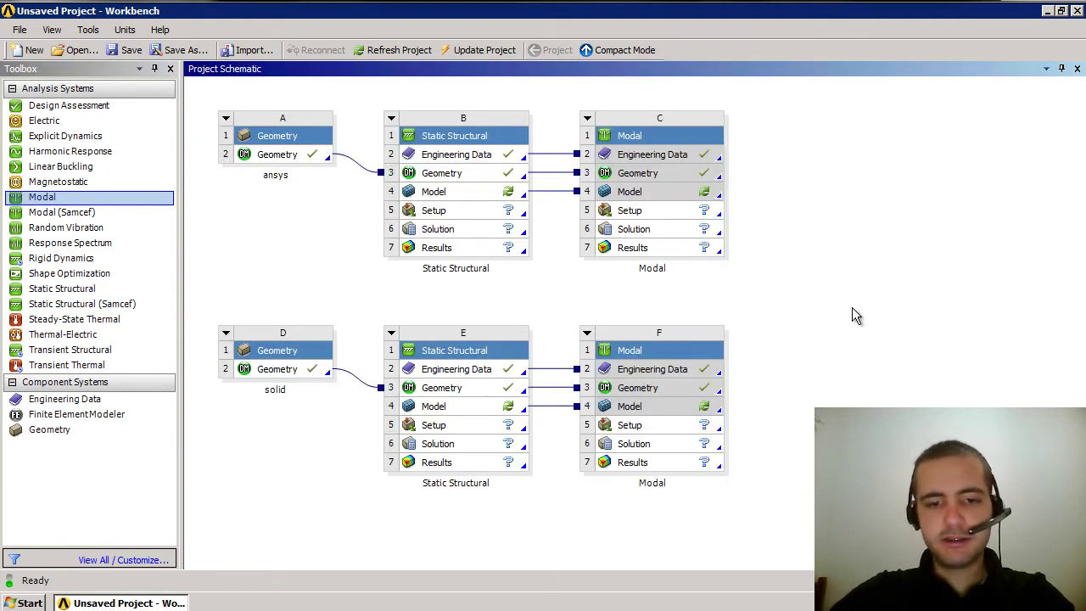
Step: Rename the ansys systems to 'ansys estrutural' and 'ansys modal'
double_click(433, 269)
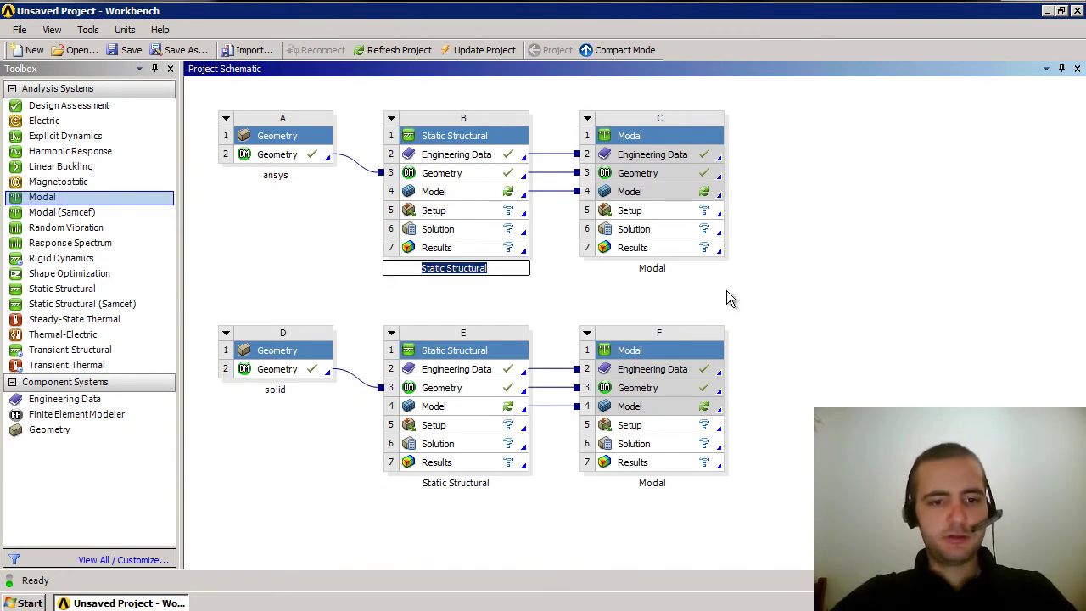
key("Home")
key("Delete")
key("Delete")
key("Delete")
key("Delete")
key("Delete")
key("Delete")
key("Delete")
key("Delete")
key("Delete")
key("Delete")
key("Delete")
key("Delete")
type("ansys ")
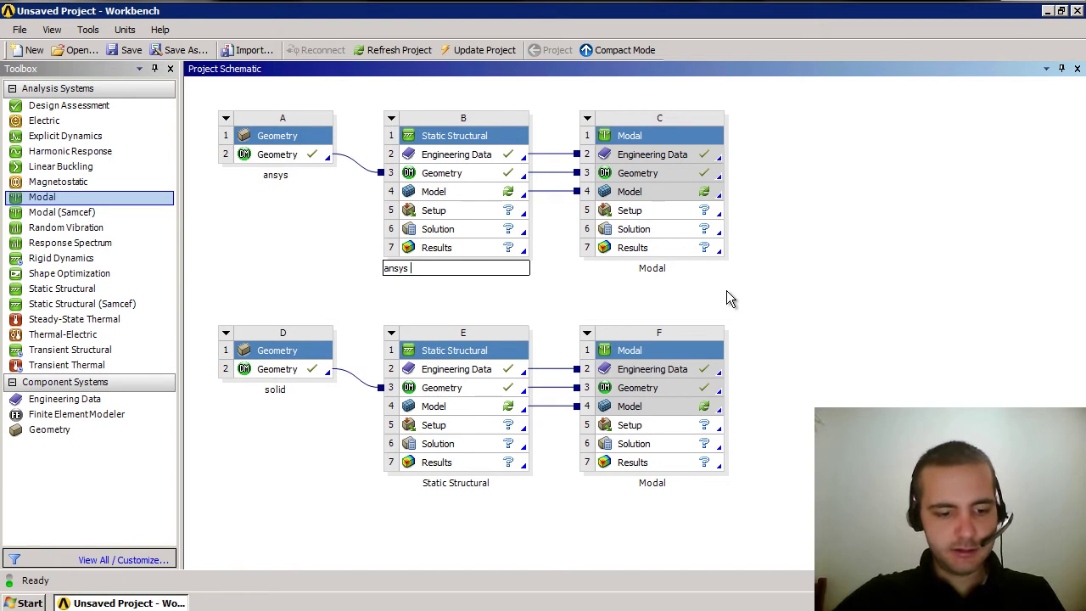
type("estru")
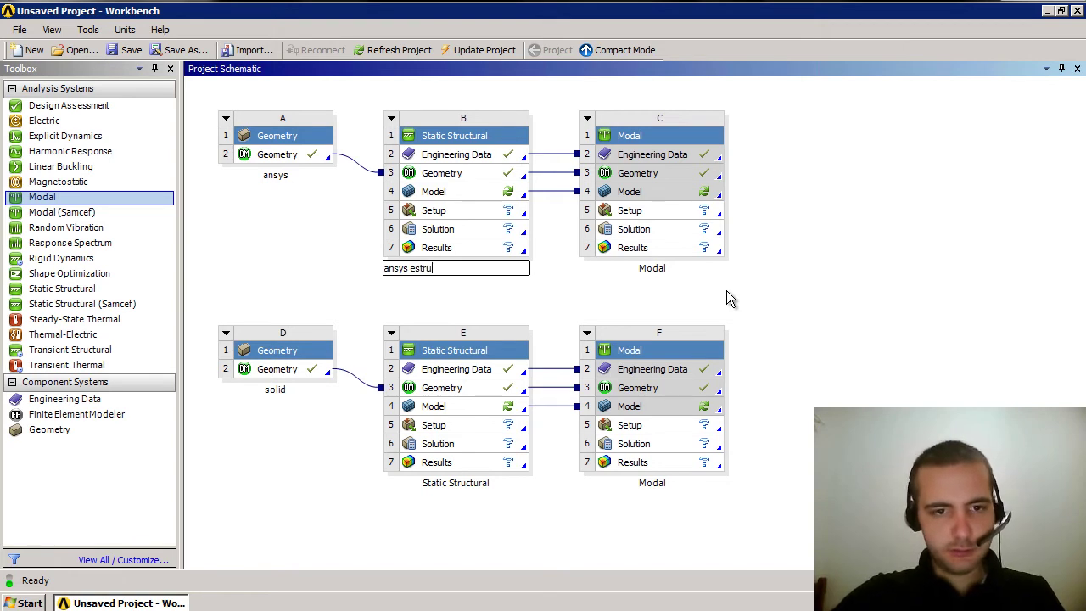
type("tural")
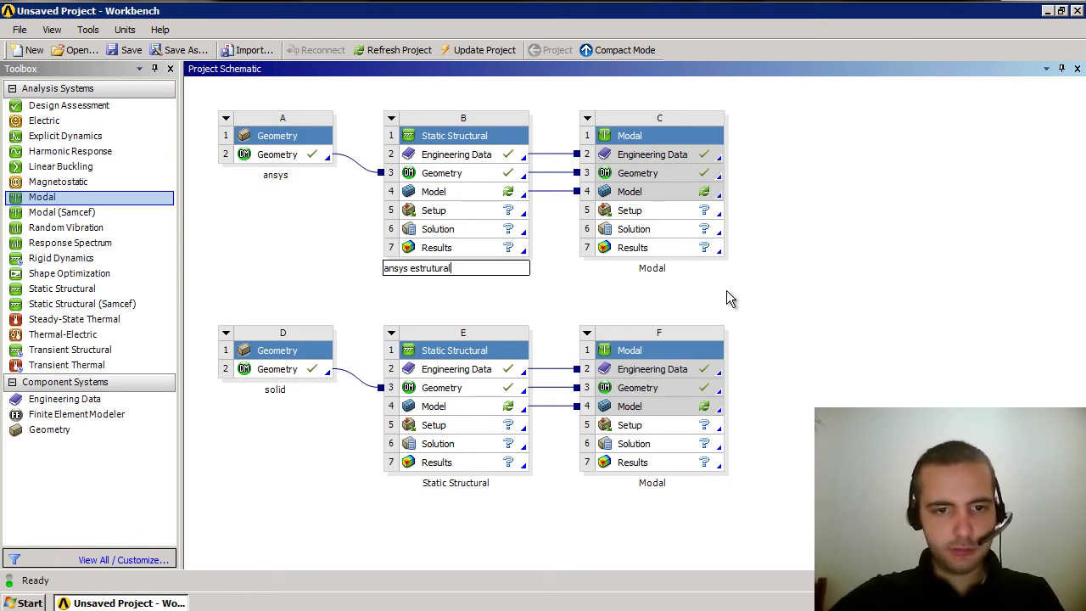
key("Return")
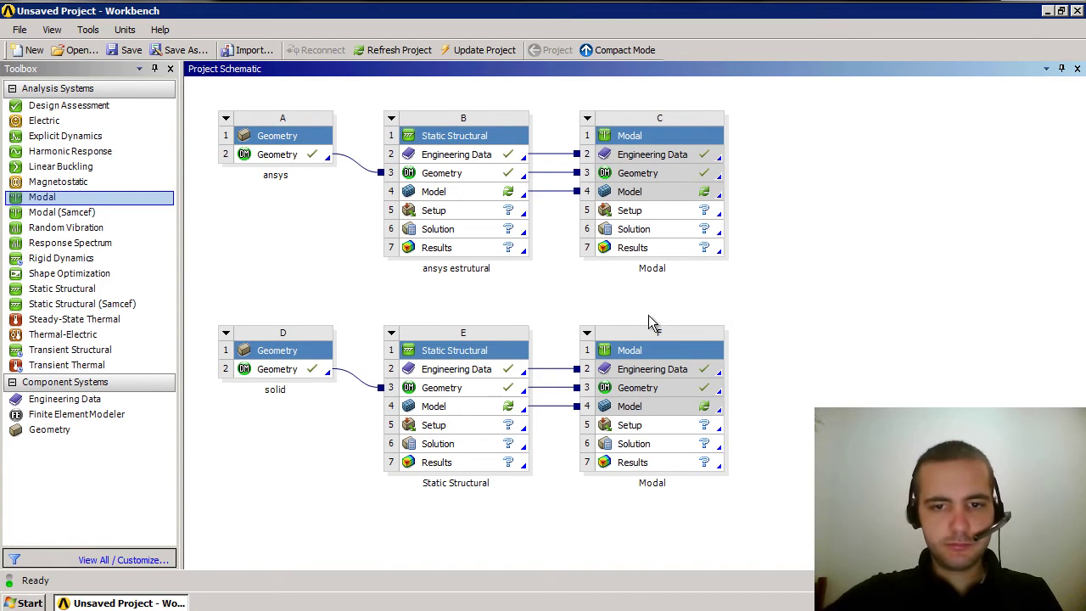
double_click(658, 267)
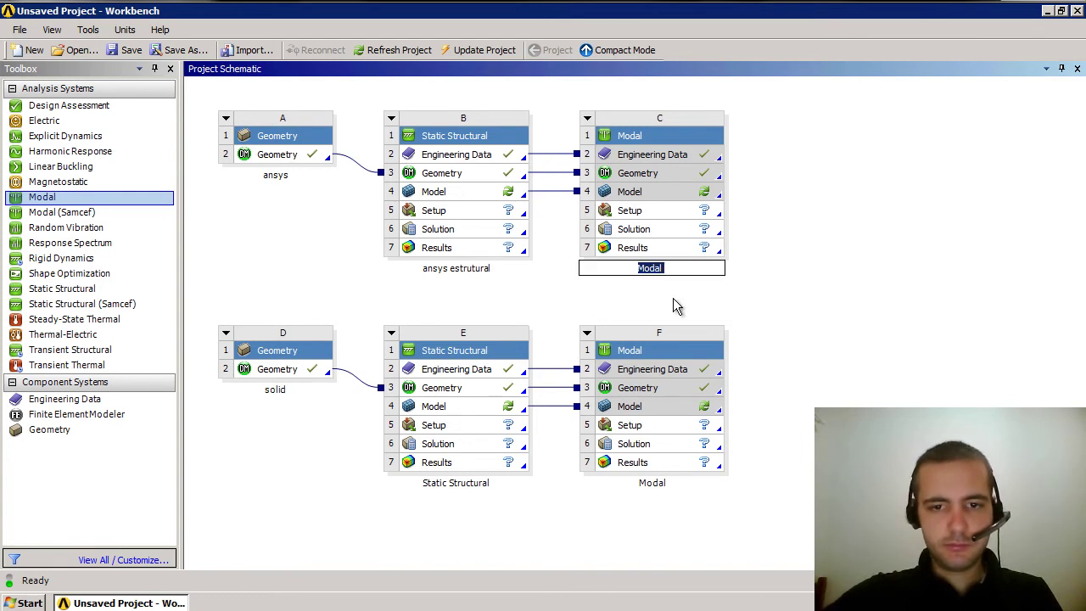
key("Home")
type("ansys mo")
key("Return")
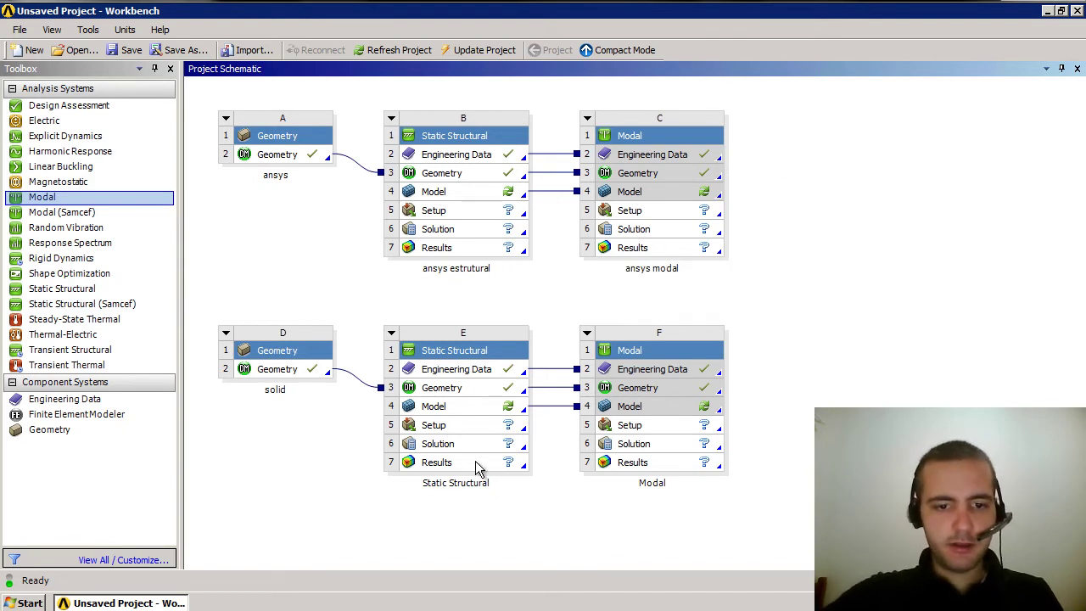
Step: Rename the solid systems to 'solid estrutural' and 'solid modal'
double_click(458, 481)
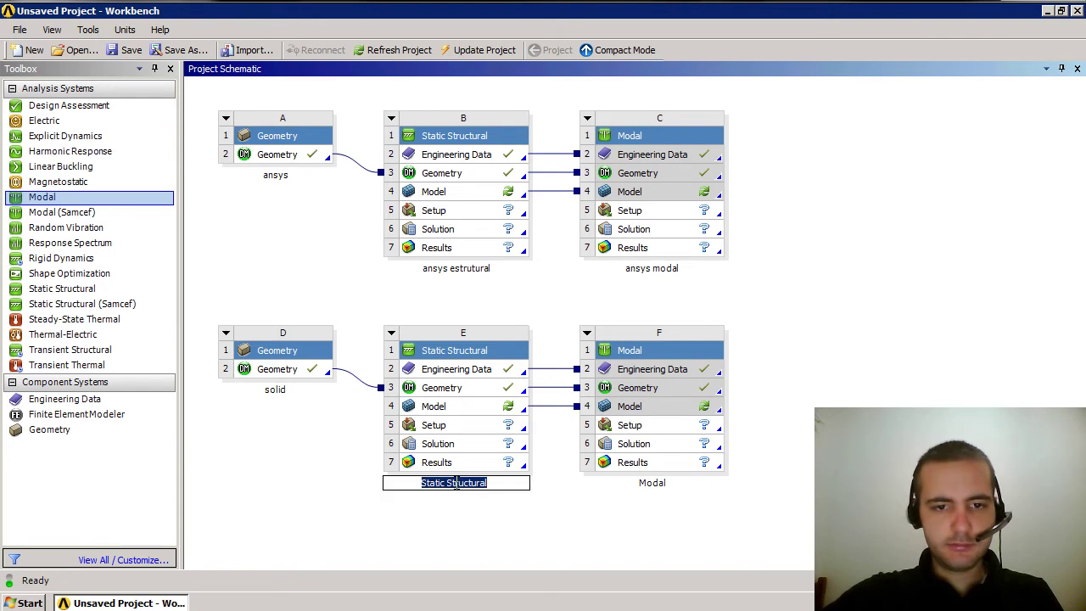
type("solid estrutural")
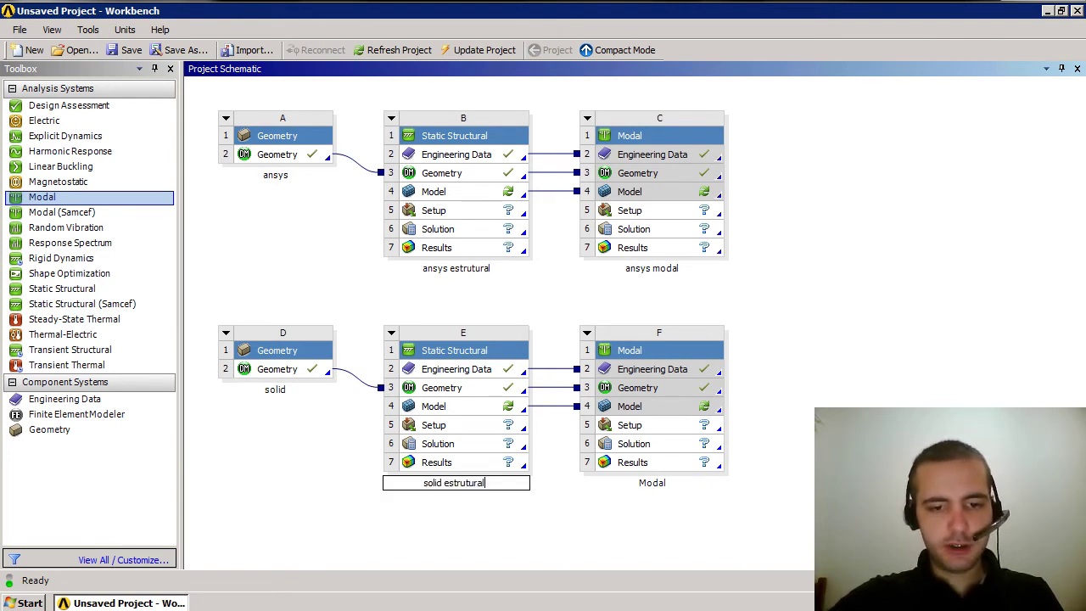
key("Return")
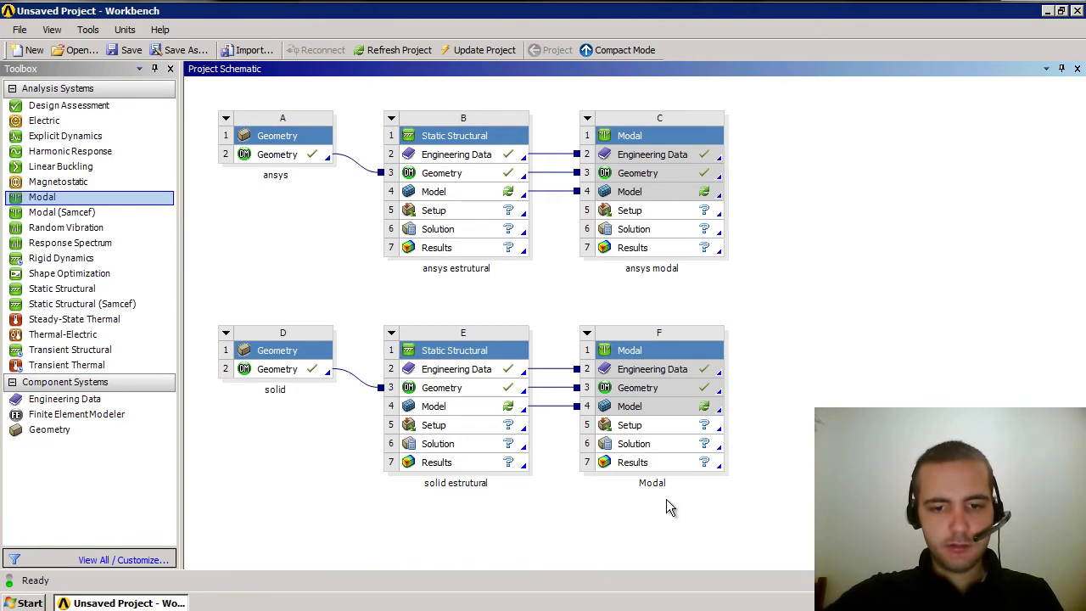
double_click(660, 482)
type("solida")
key("BackSpace")
type("modal")
key("Return")
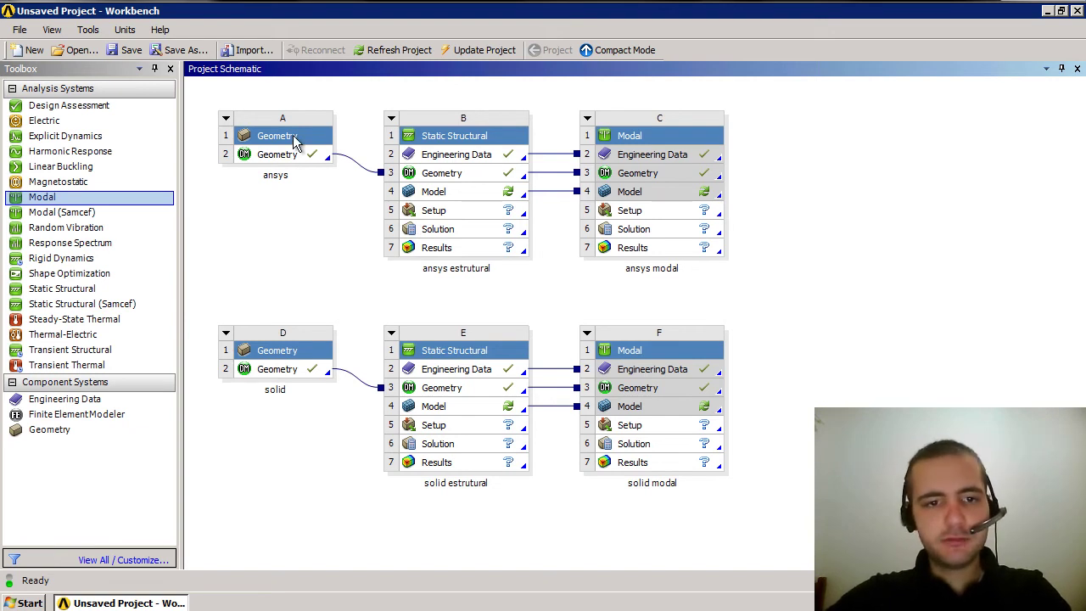
Step: Launch Mechanical for the B4 and E4 models, leaving the ansys model's window in front
double_click(465, 190)
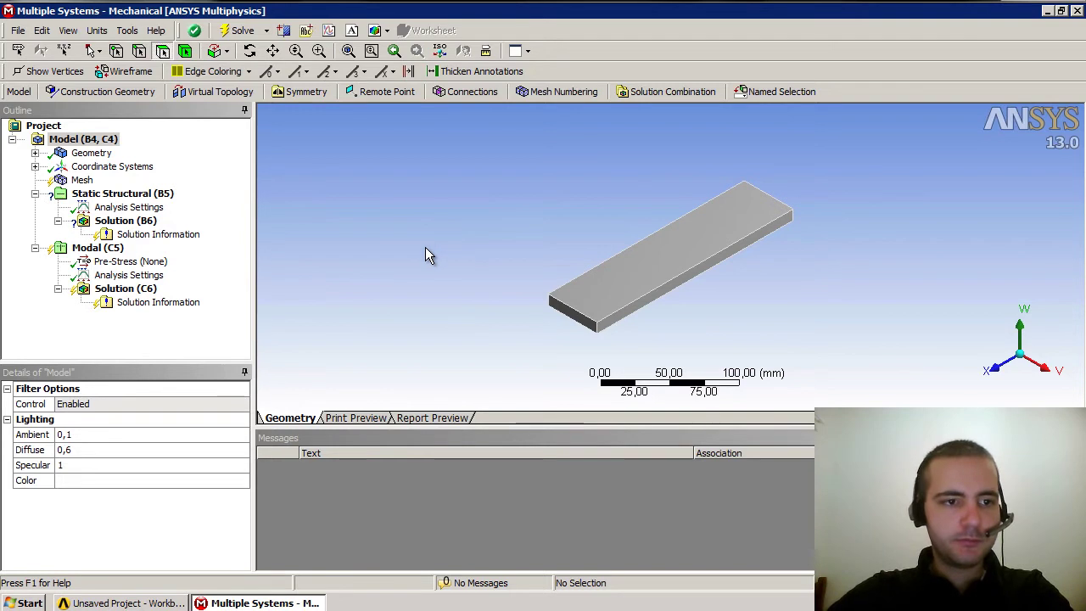
left_click(143, 603)
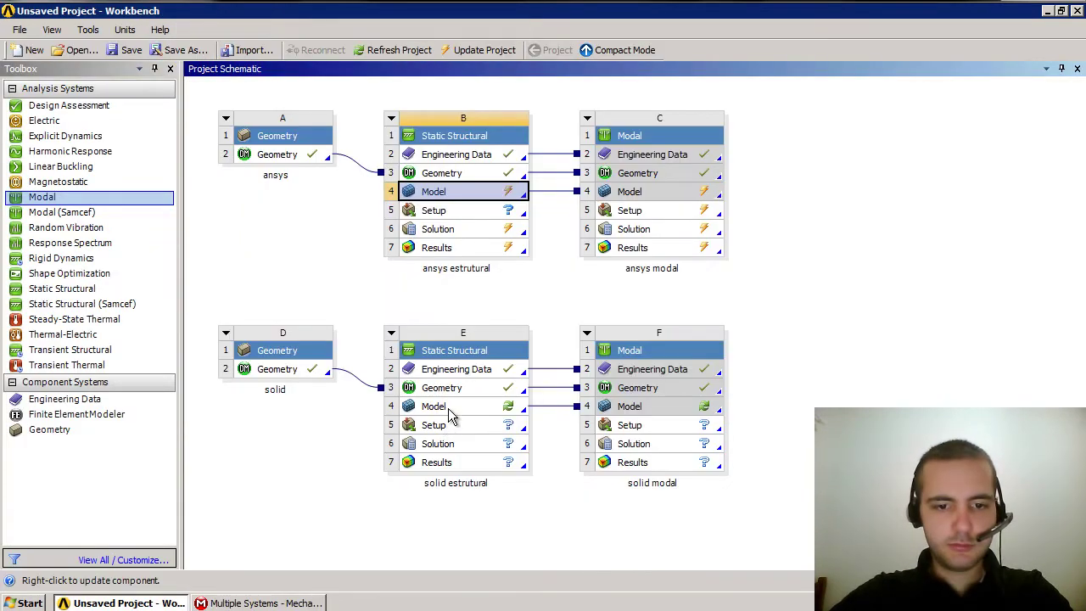
double_click(449, 406)
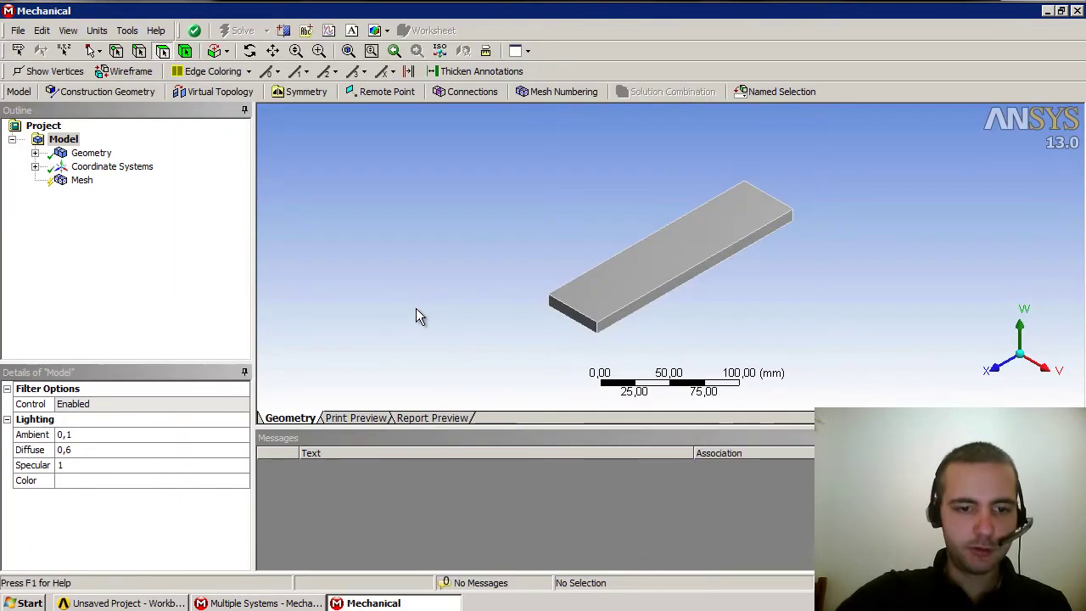
left_click(259, 602)
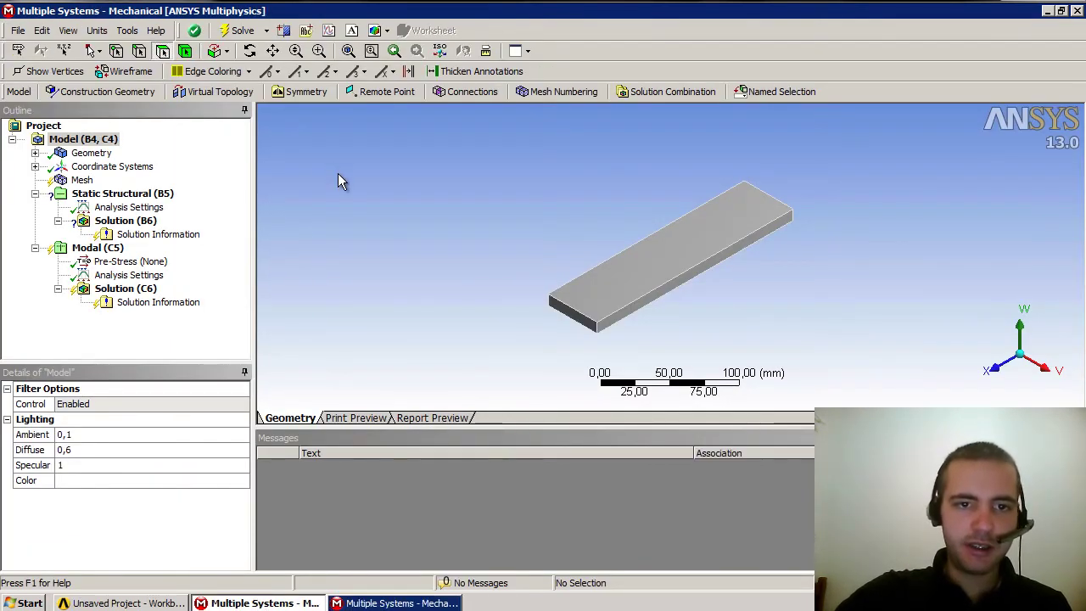
left_click(369, 602)
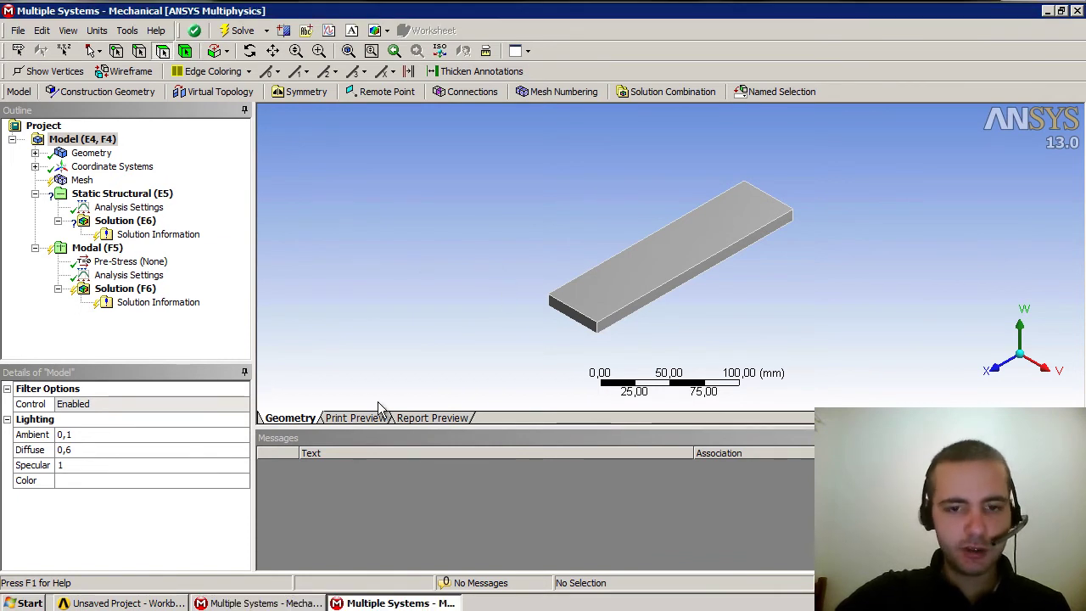
left_click(306, 601)
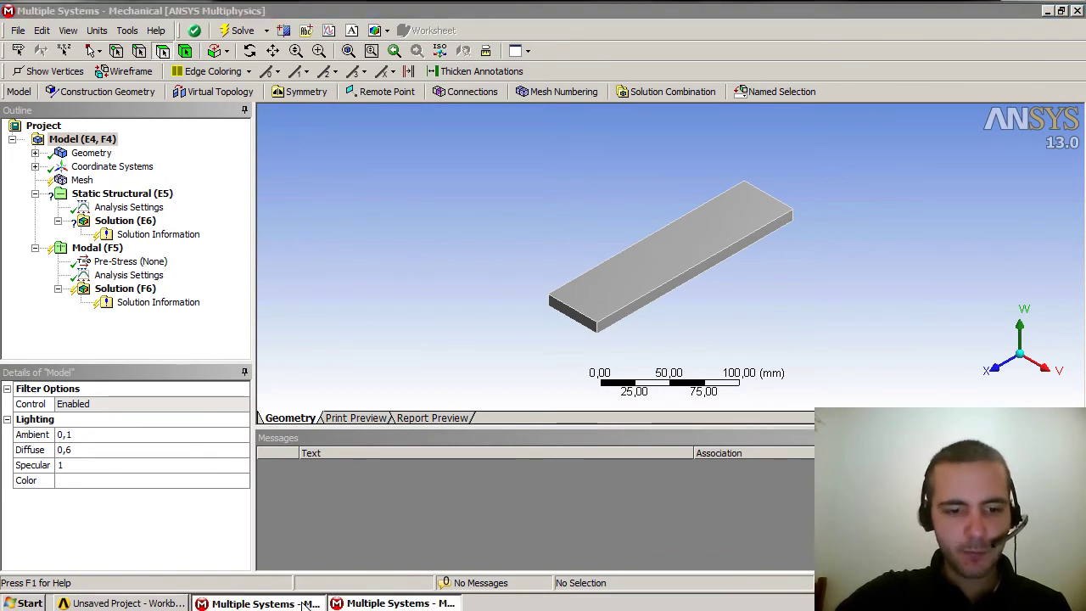
Step: Mesh the ansys plate with Relevance Center set to Medium
left_click(79, 181)
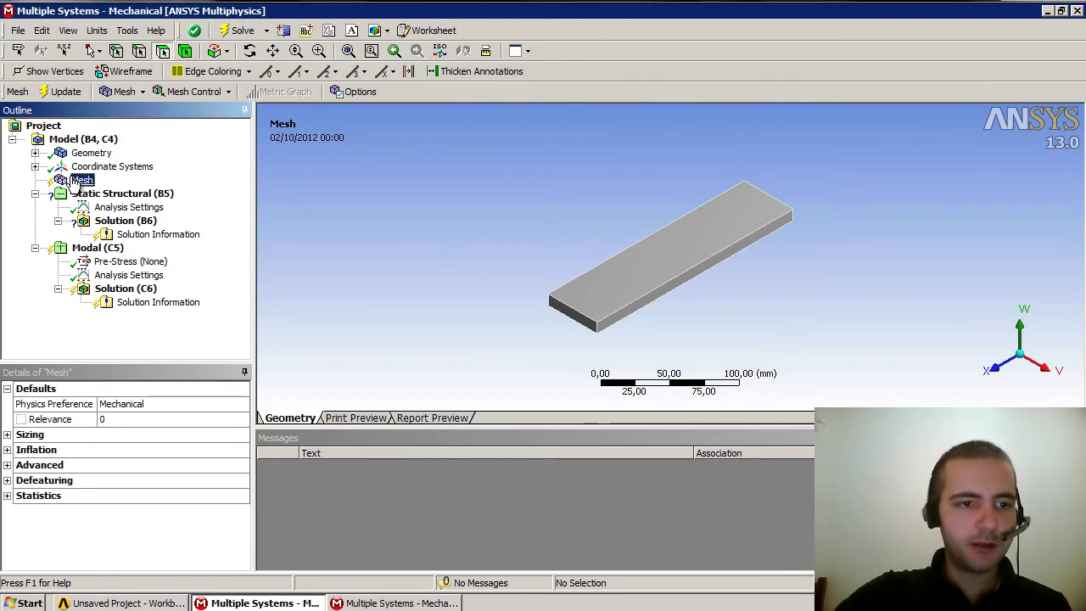
left_click(8, 435)
left_click(139, 465)
left_click(227, 465)
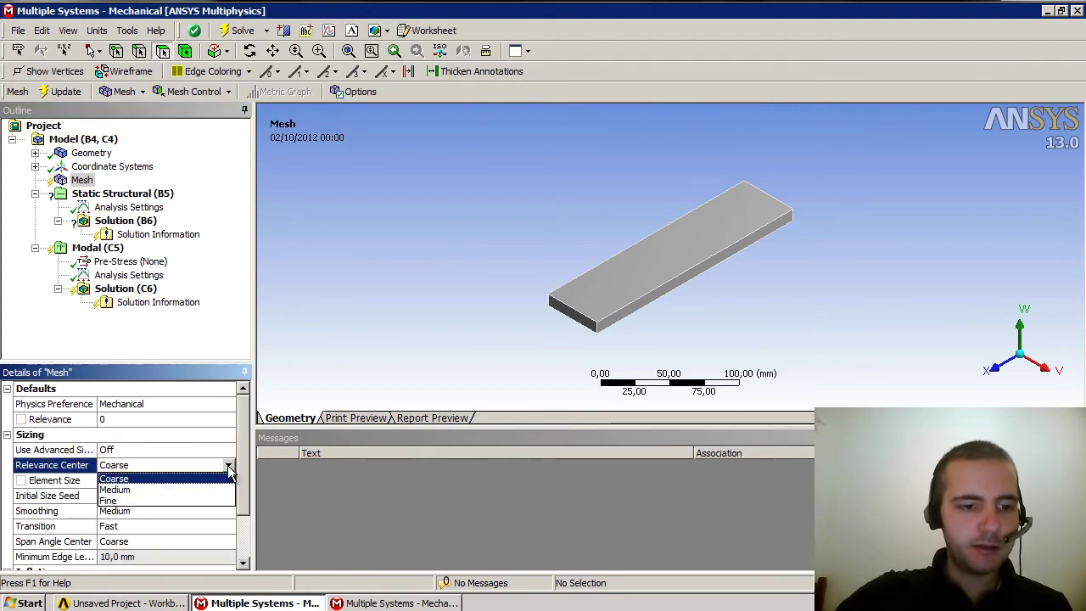
left_click(211, 491)
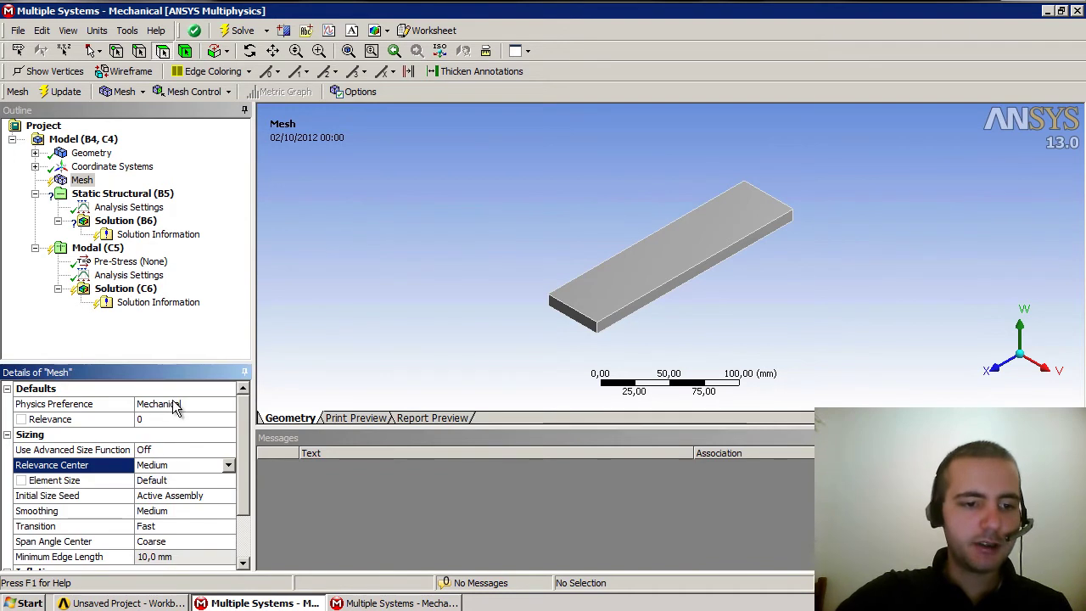
left_click(68, 92)
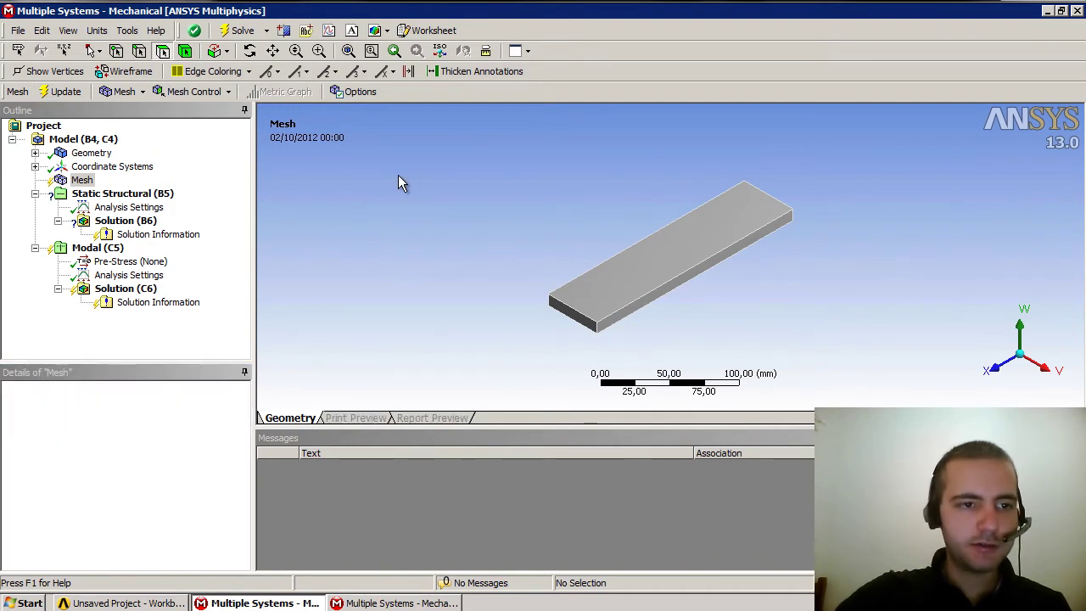
scroll(746, 302, "up", 1)
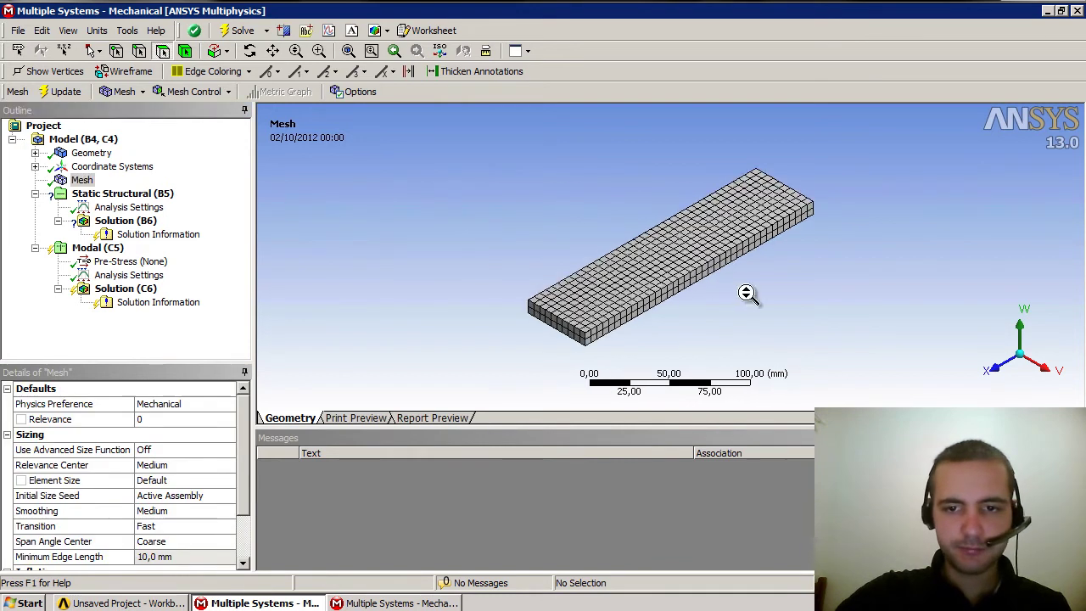
scroll(727, 262, "up", 2)
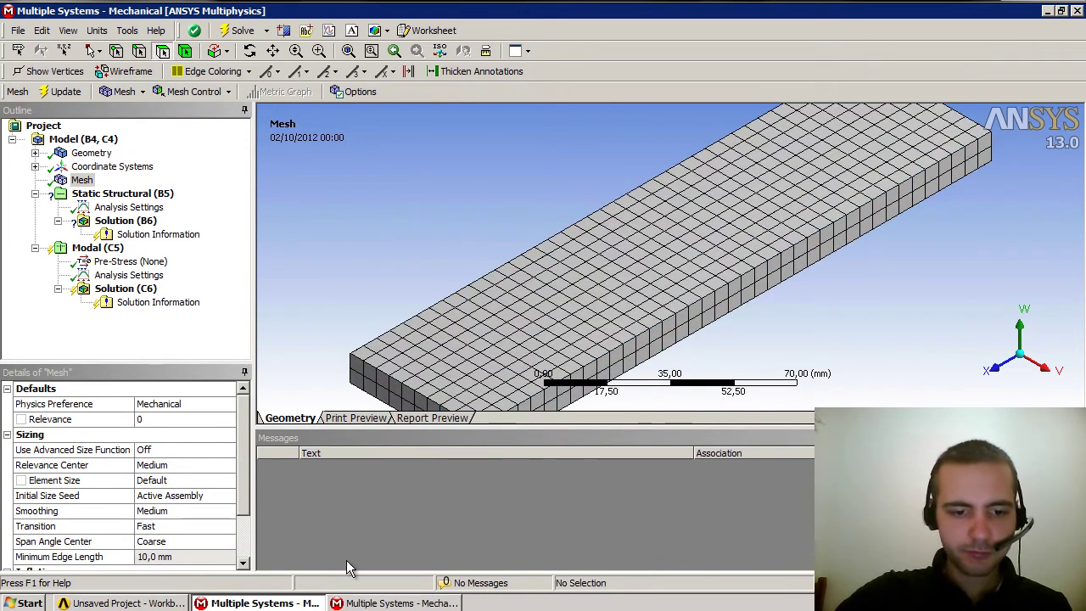
Step: Mesh the solid plate with Relevance Center set to Medium
left_click(375, 602)
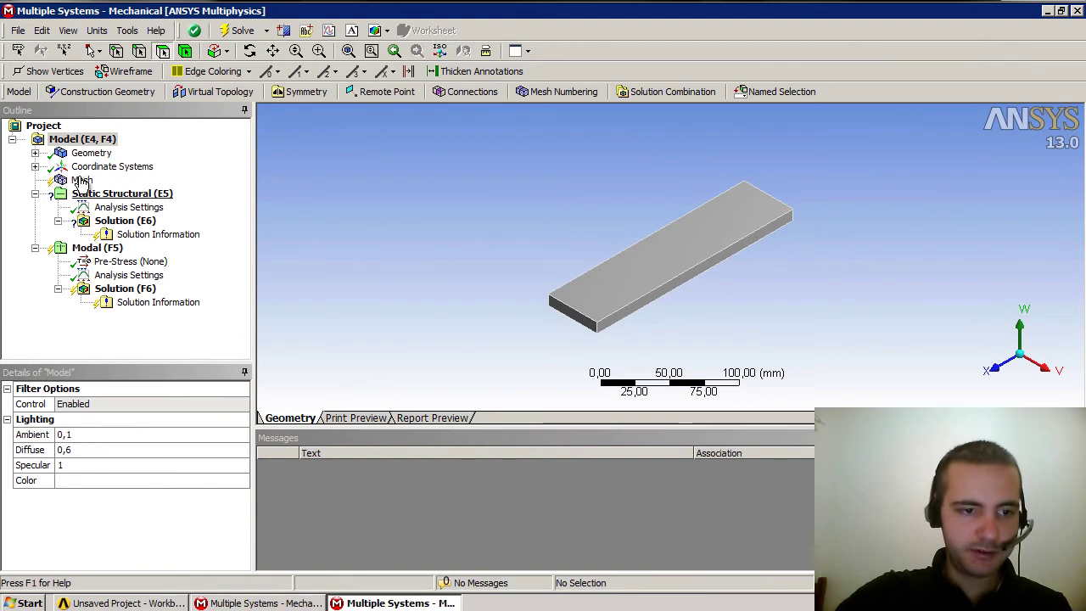
left_click(82, 181)
left_click(7, 434)
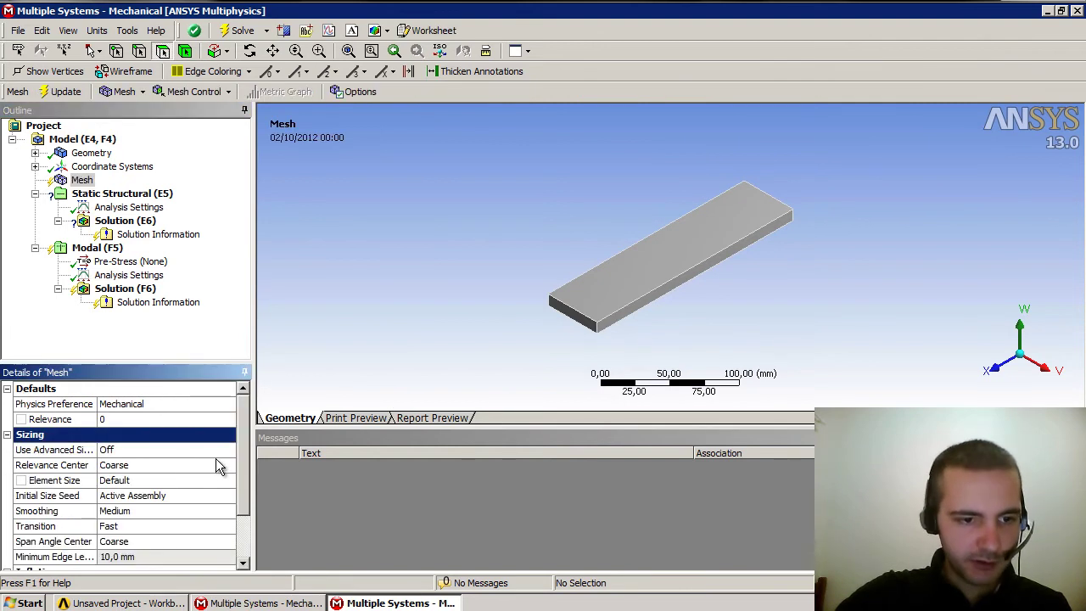
left_click(217, 461)
left_click(229, 465)
left_click(223, 490)
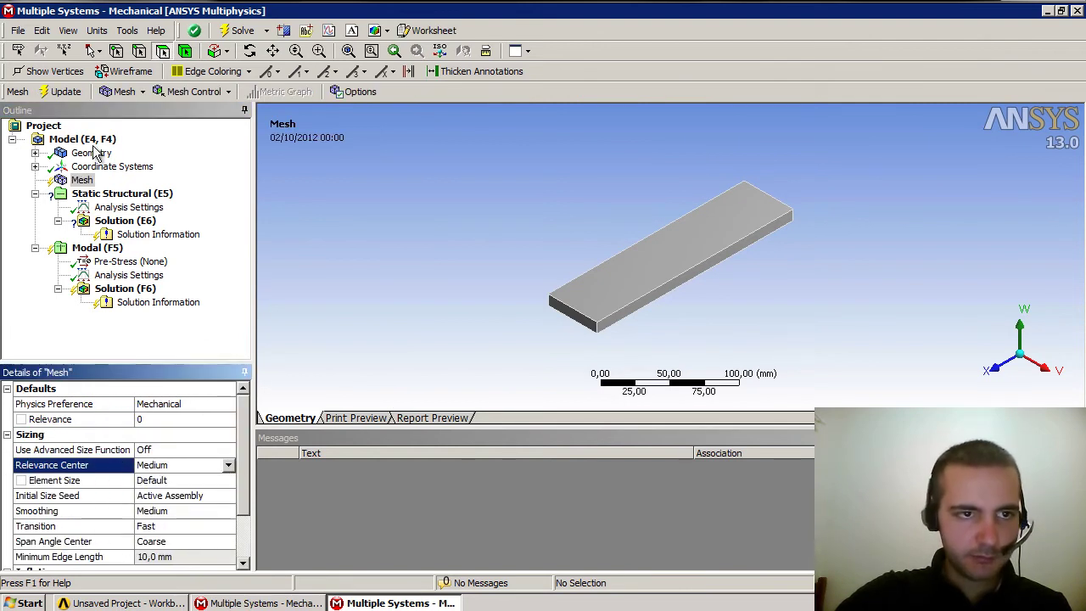
left_click(66, 92)
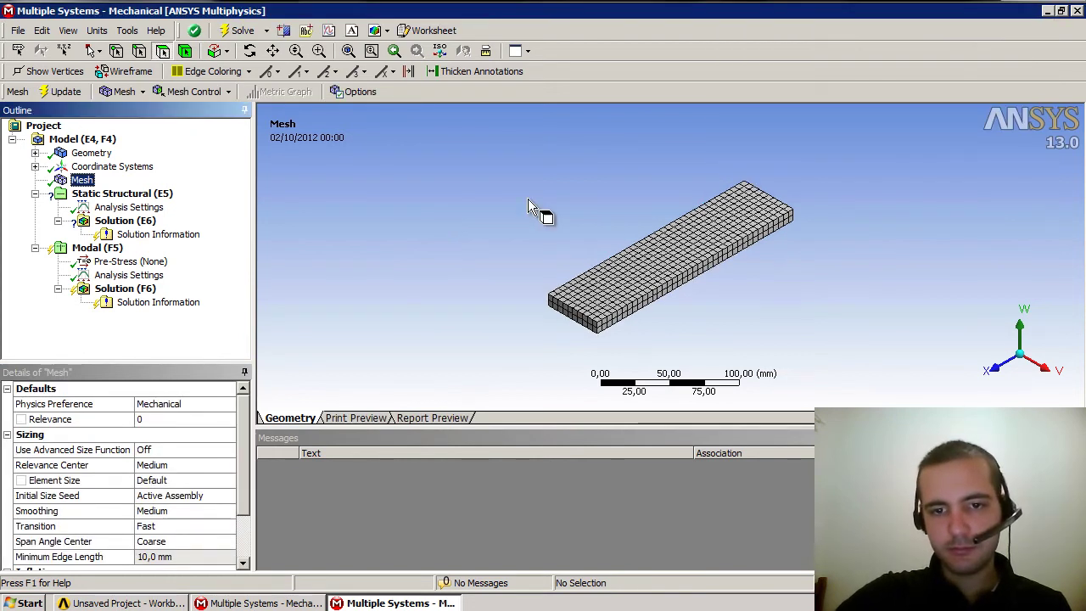
scroll(675, 236, "up", 3)
scroll(675, 236, "down", 1)
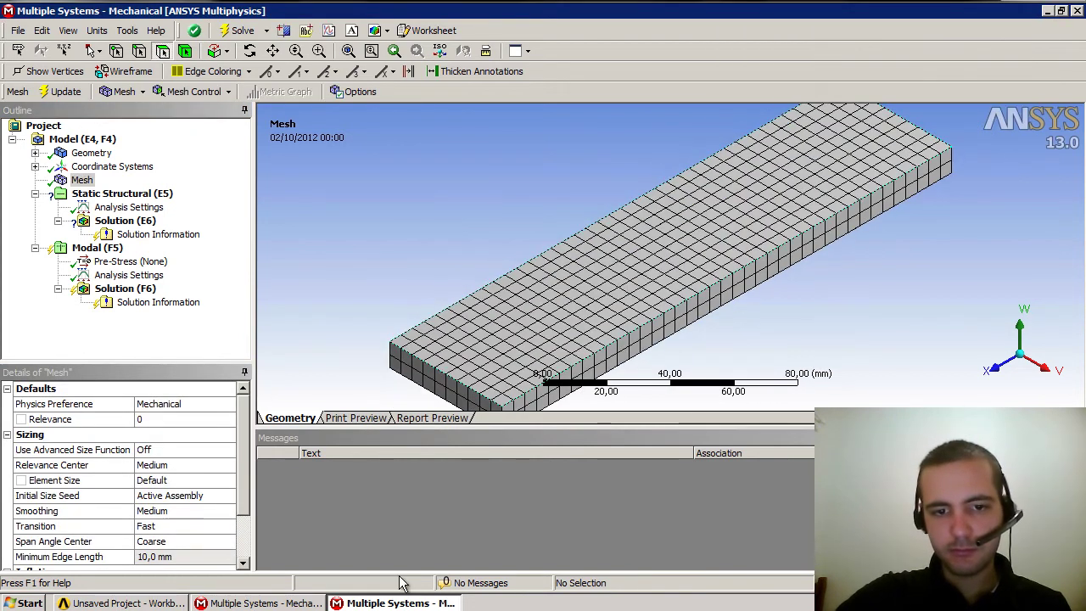
Step: Compare the two plate meshes by switching between the Mechanical windows
left_click(318, 604)
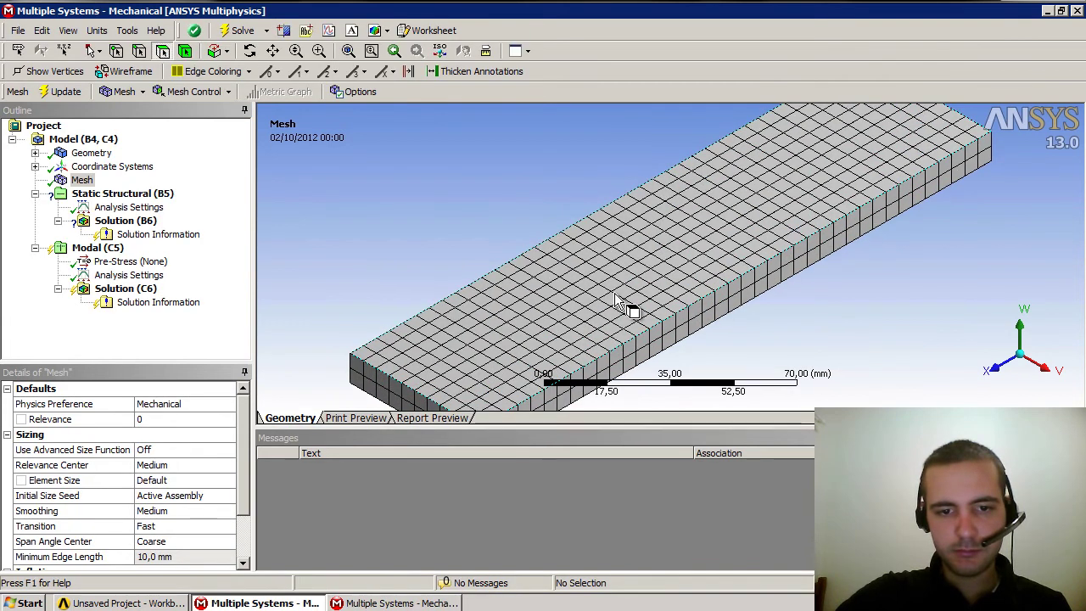
scroll(512, 212, "down", 1)
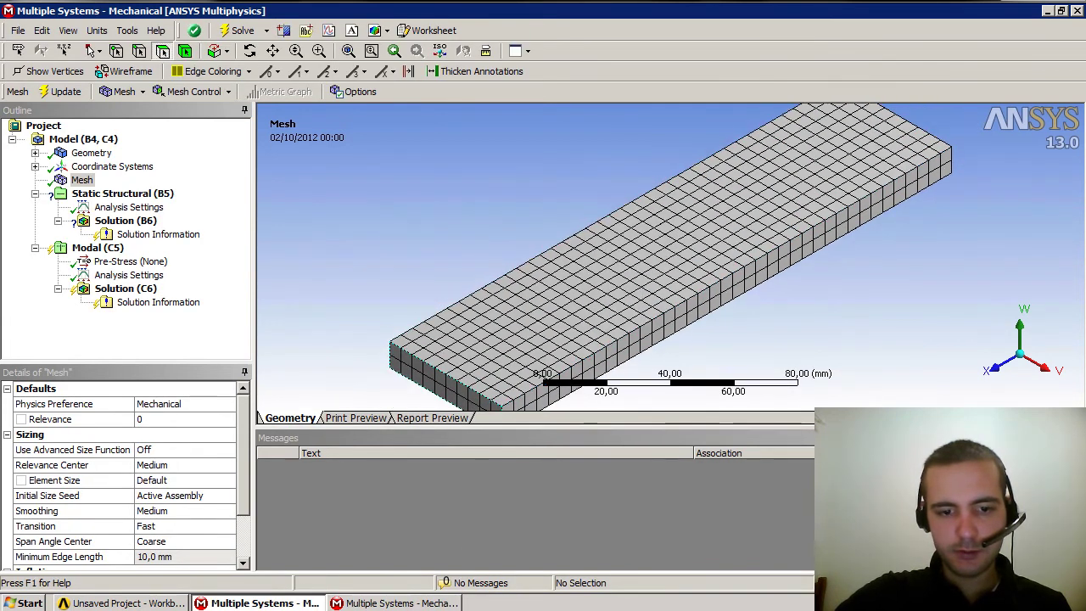
left_click(400, 603)
left_click(318, 604)
left_click(370, 603)
left_click(284, 603)
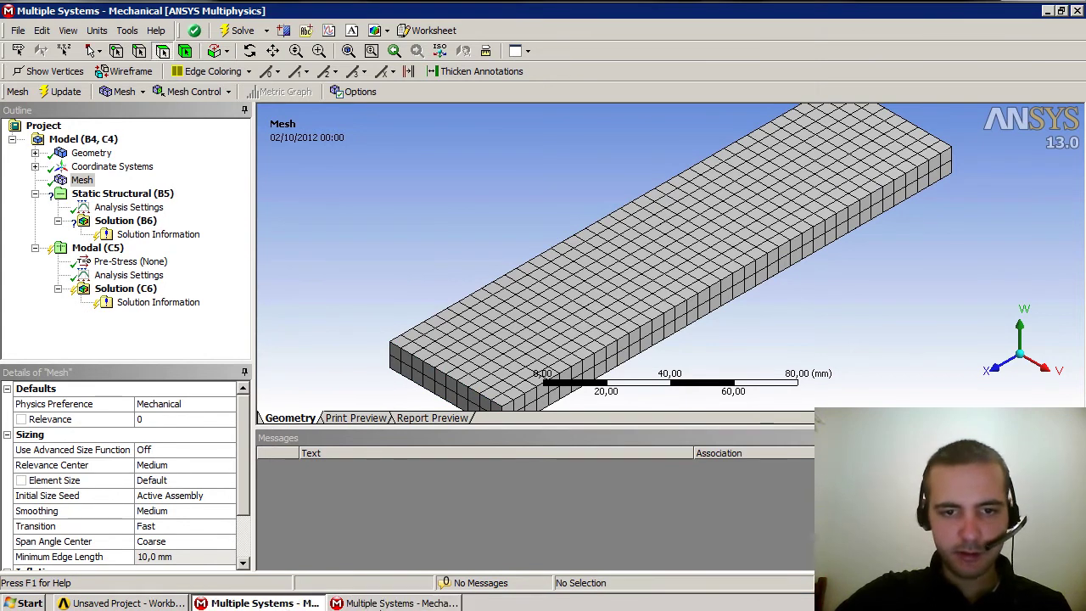
left_click(383, 603)
left_click(293, 603)
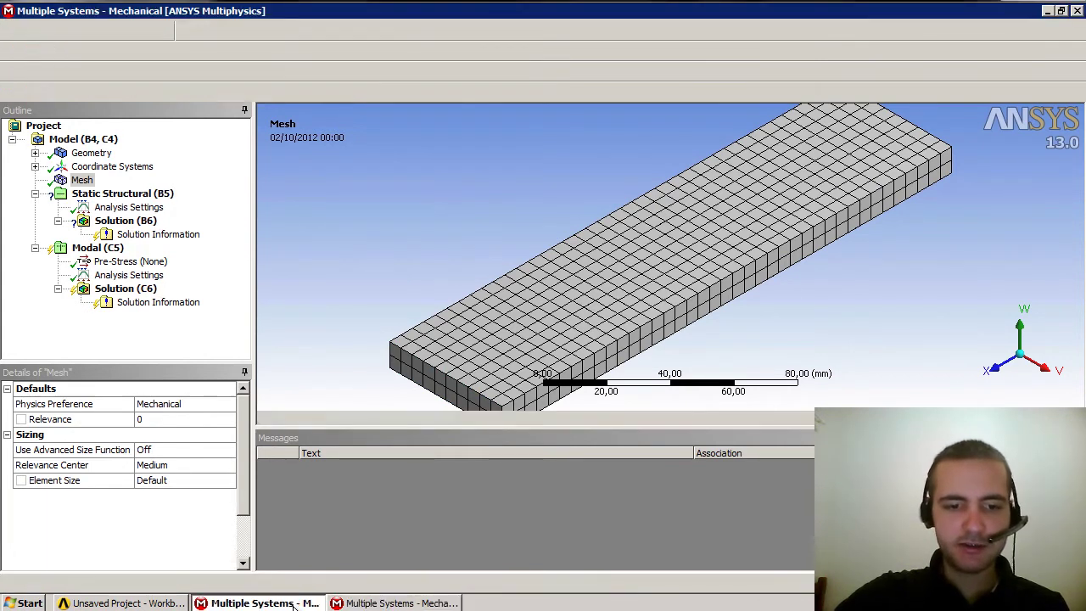
left_click(382, 603)
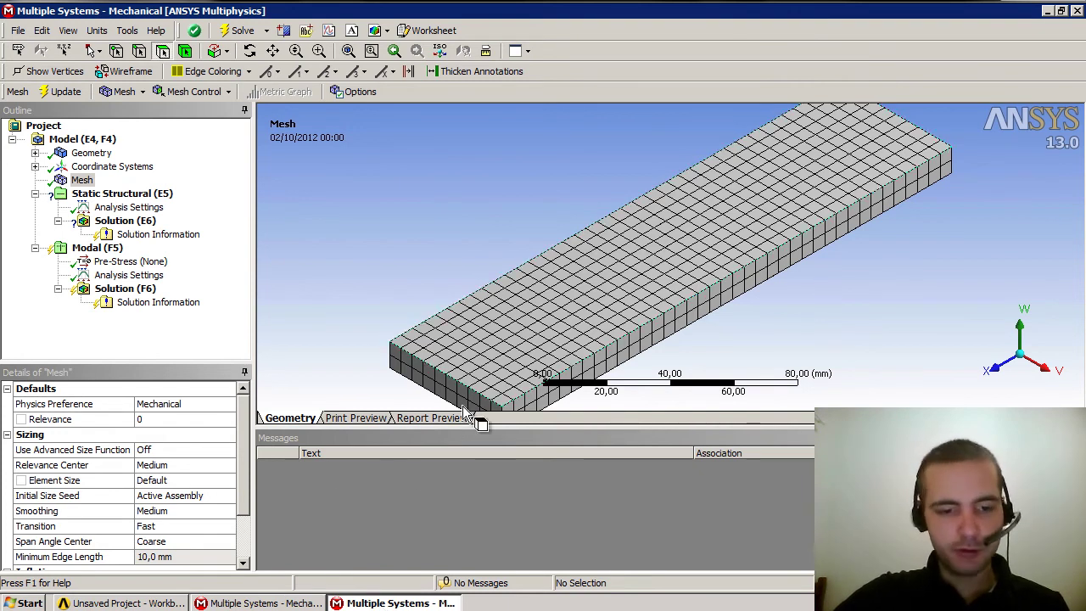
left_click(280, 602)
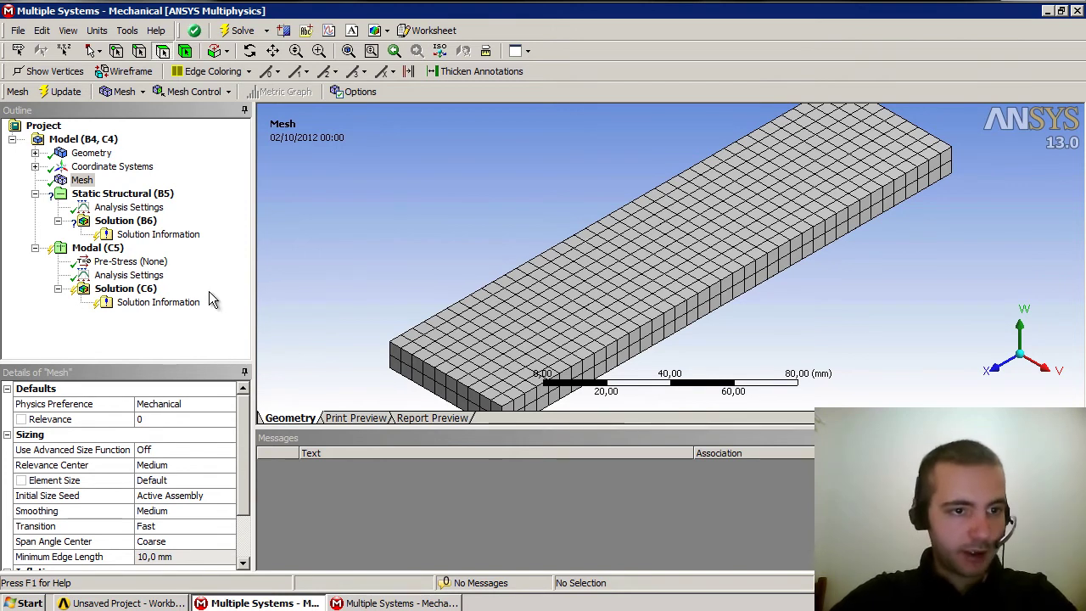
left_click(98, 194)
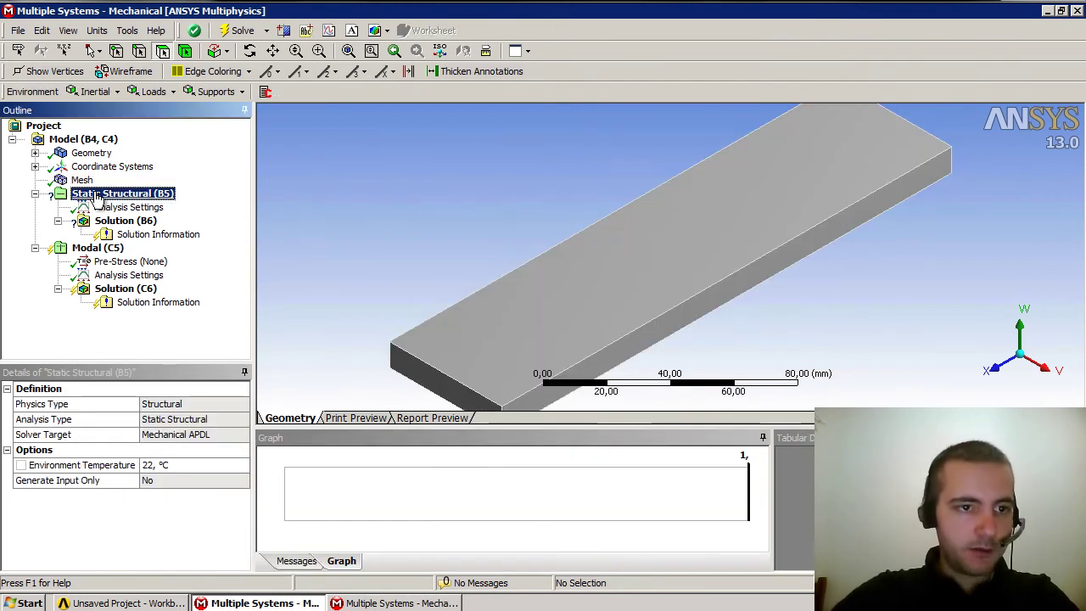
Step: Add a Fixed Support on the plate's end face
right_click(96, 196)
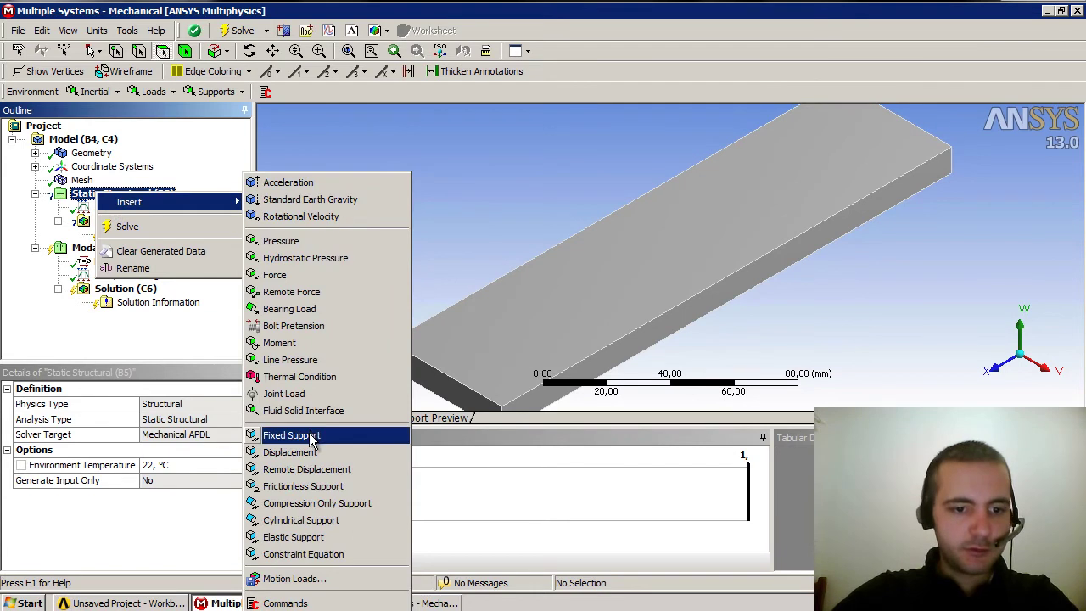
left_click(312, 437)
mouse_move(383, 227)
middle_mouse_down()
mouse_move(339, 201)
mouse_move(255, 230)
mouse_move(869, 125)
middle_mouse_up()
left_click(969, 163)
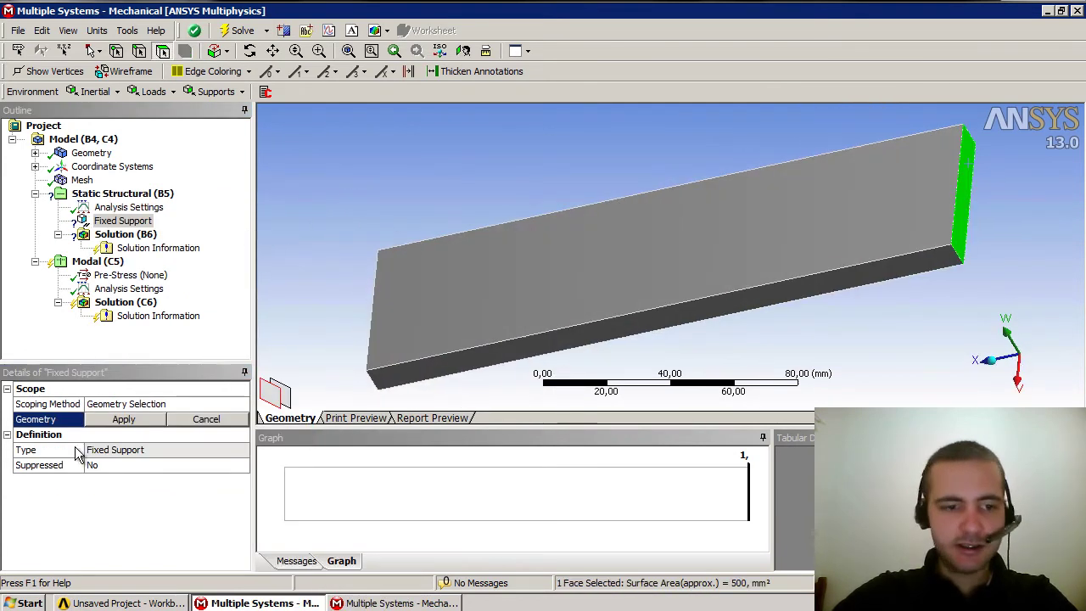
left_click(119, 421)
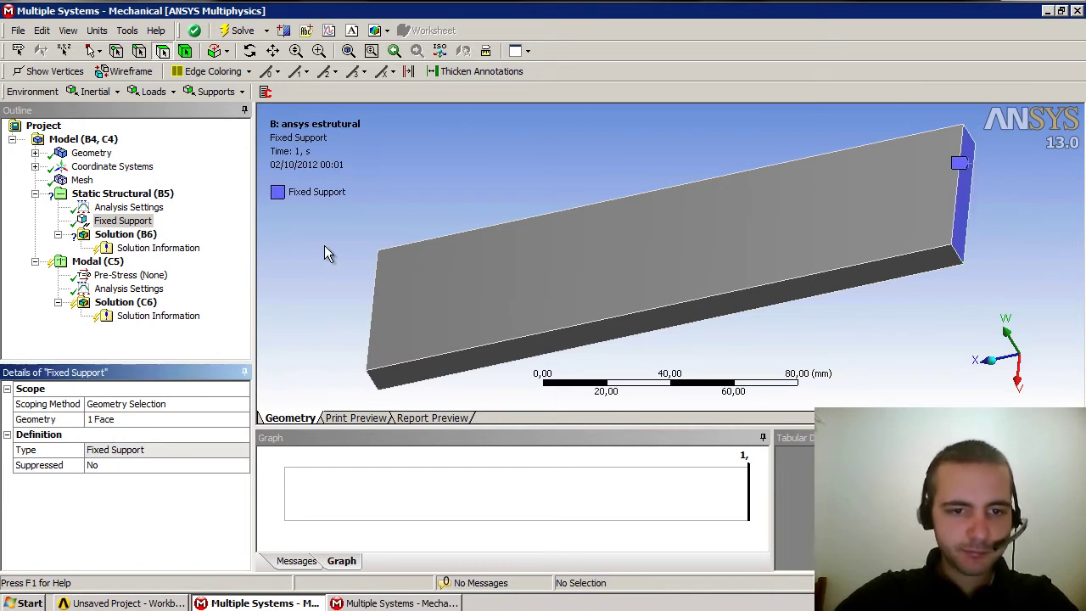
Step: Add a Force on the short edge at the plate's free end
left_click(119, 193)
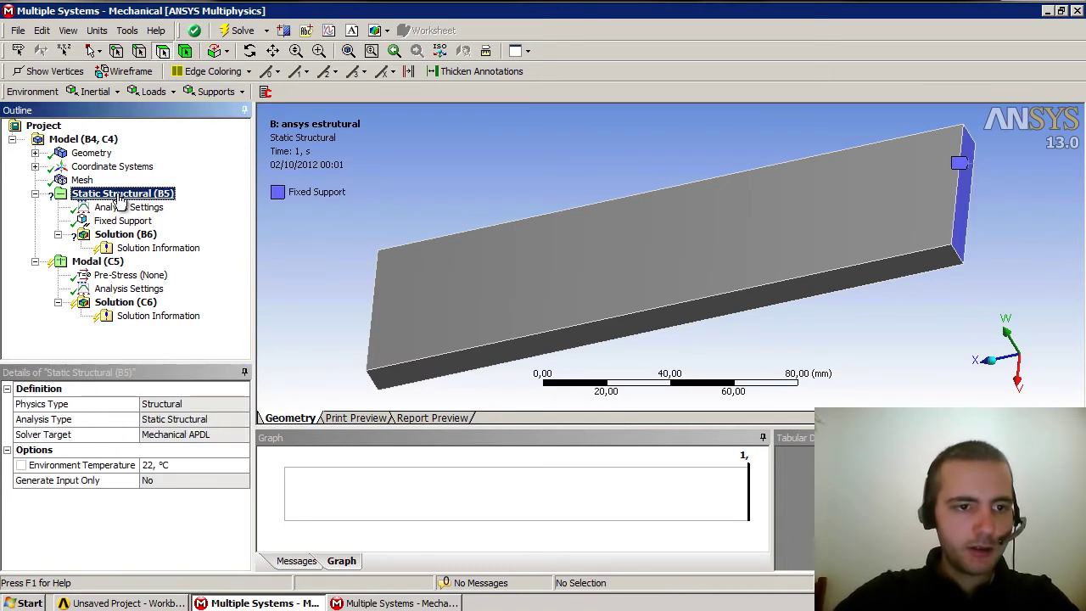
right_click(118, 193)
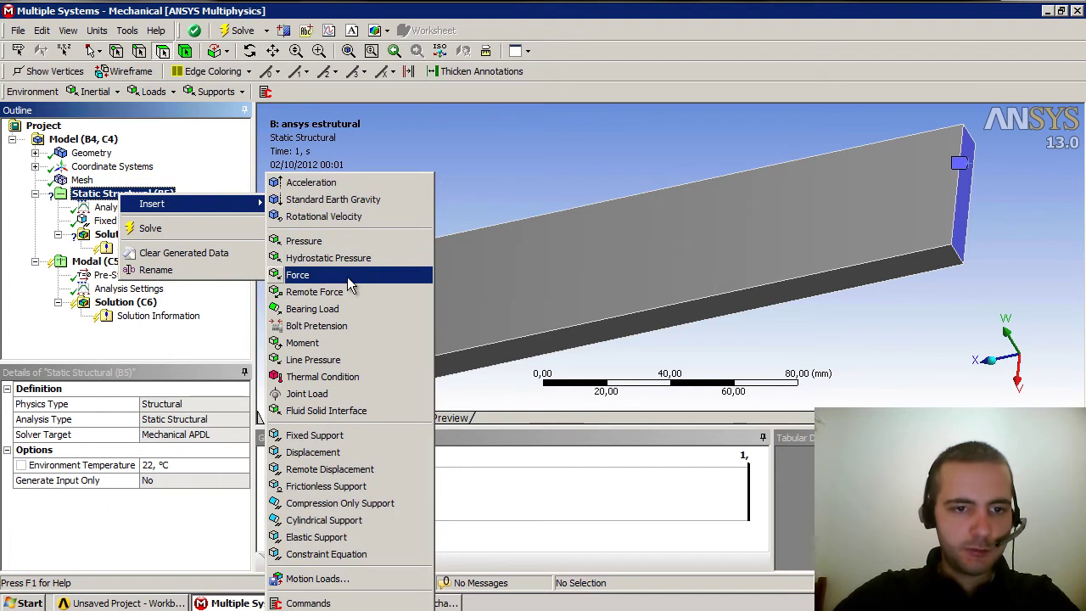
left_click(347, 276)
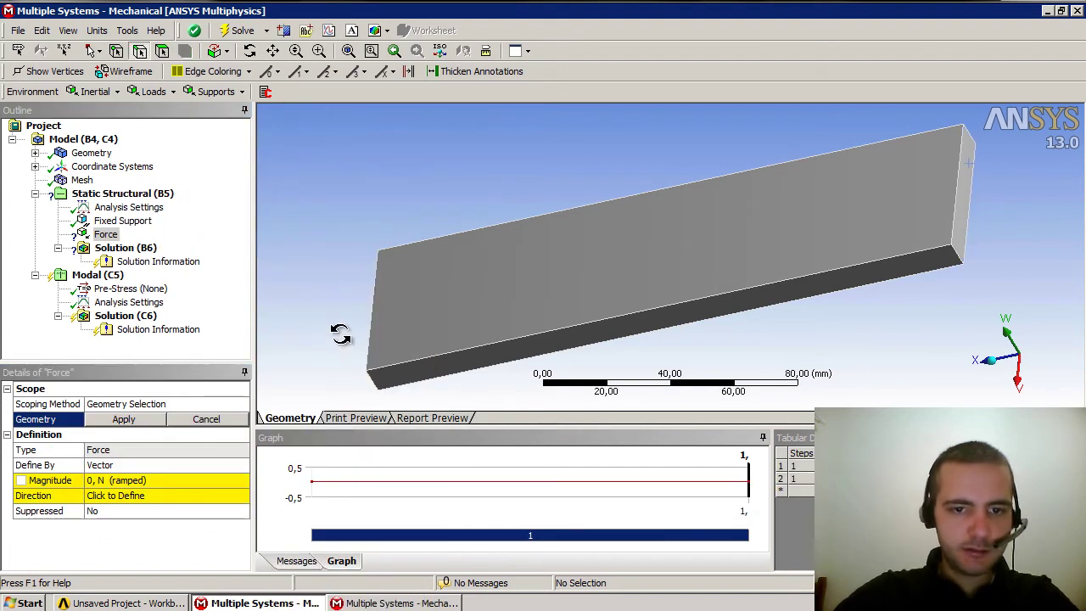
middle_click_drag(315, 306, 391, 357)
left_click(392, 358)
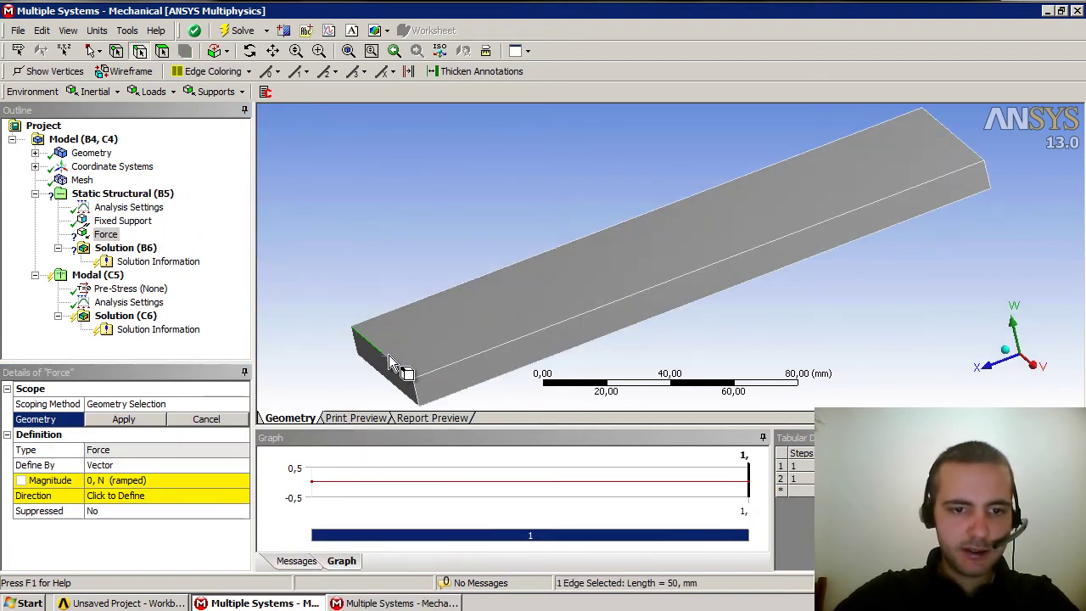
left_click(156, 422)
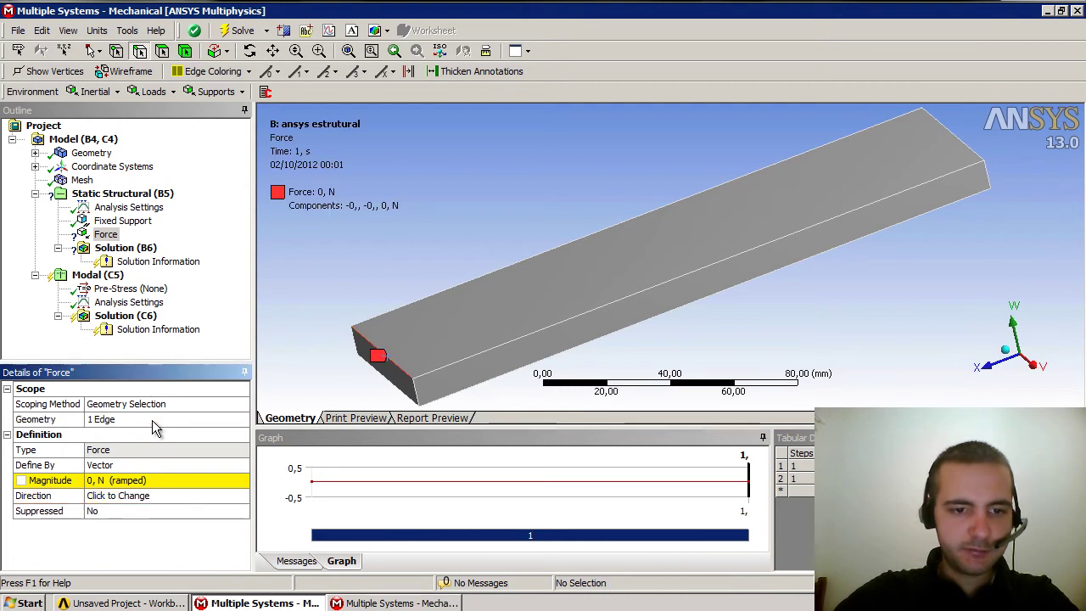
Step: Define the force by components with Y = -1000 N and check the load
left_click(141, 465)
left_click(242, 467)
left_click(190, 486)
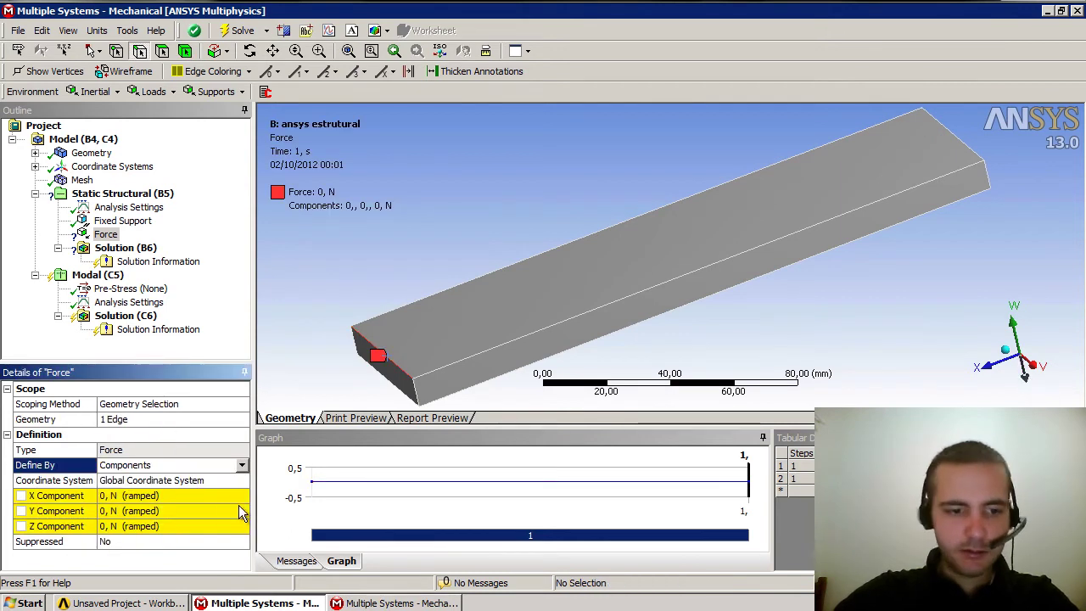
left_click(140, 510)
type("-100")
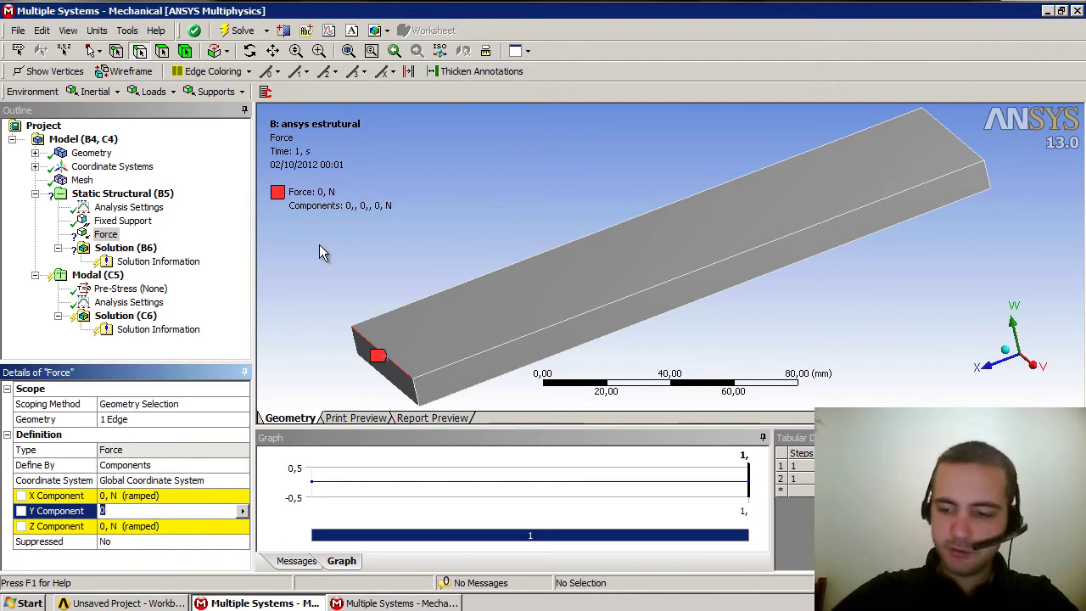
type("00")
key("Return")
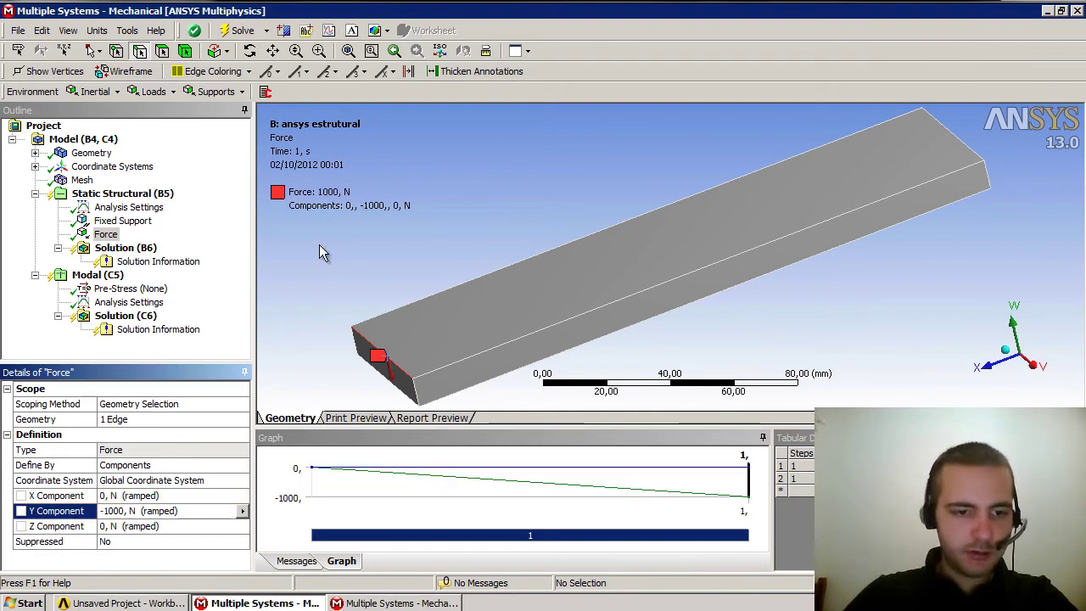
middle_click_drag(367, 222, 399, 227)
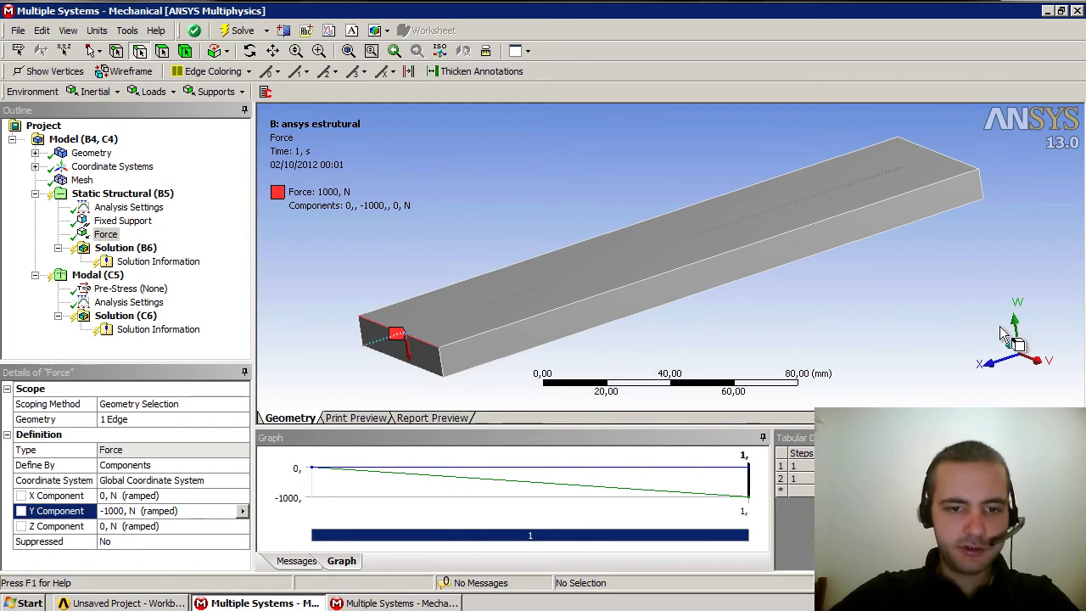
left_click(1011, 354)
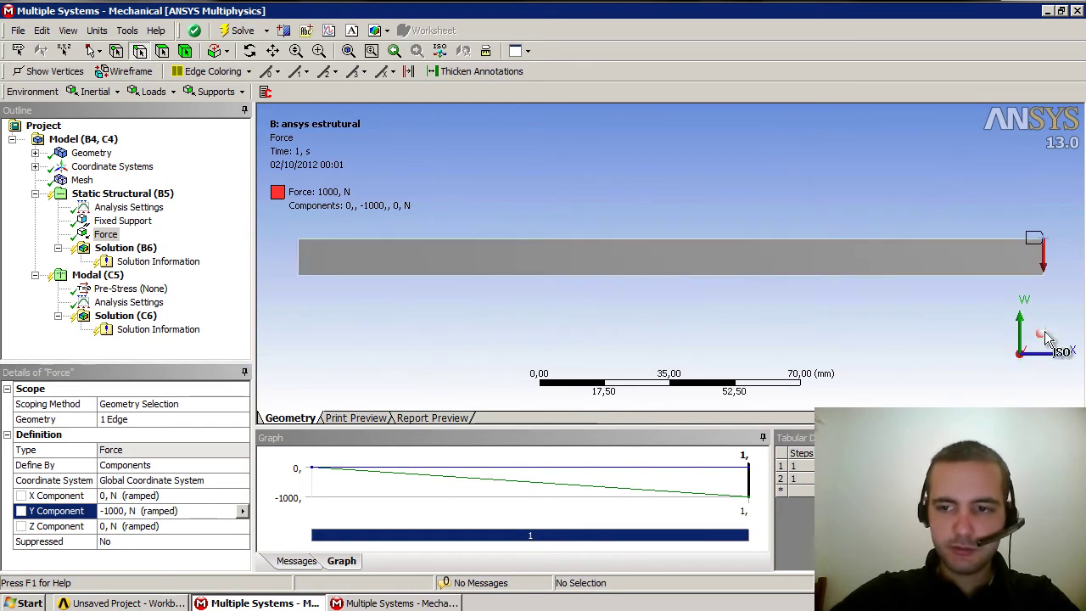
left_click(1043, 336)
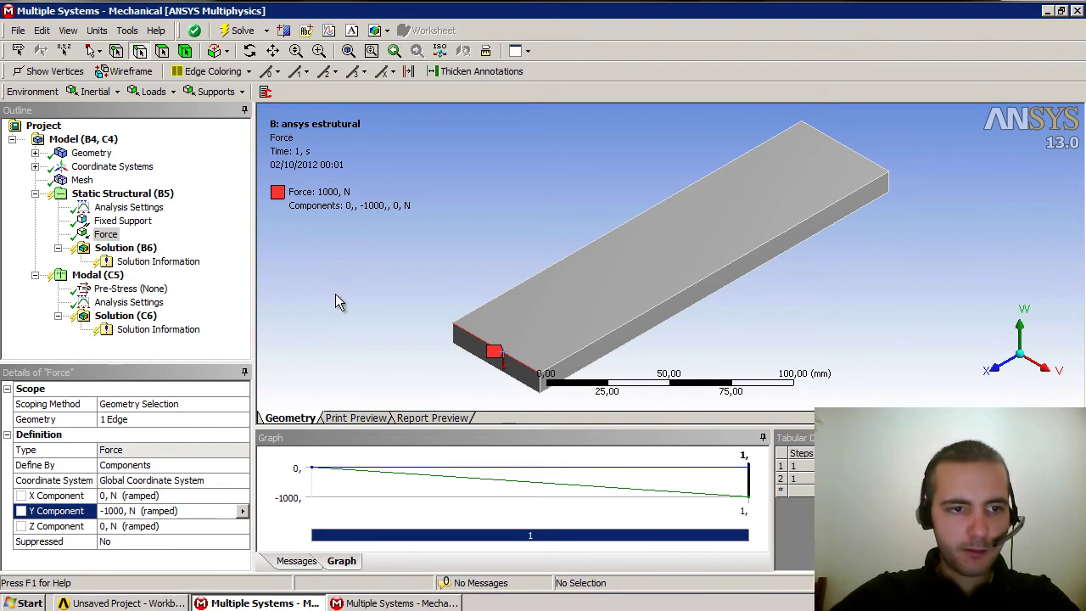
Step: Add Total Deformation and Equivalent Stress results to the ansys static solution
left_click(126, 247)
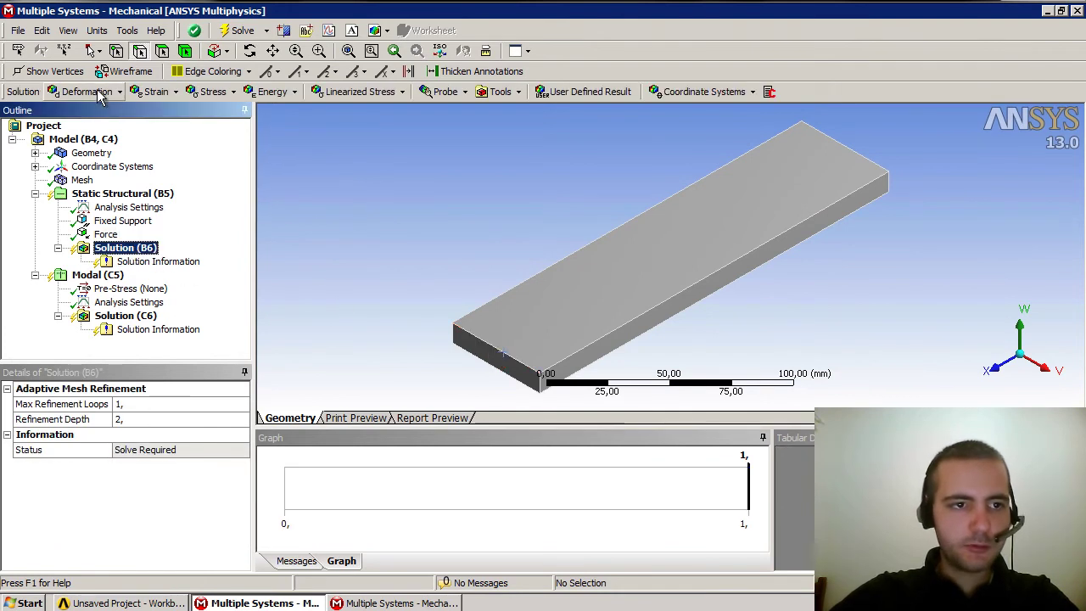
left_click(88, 91)
left_click(99, 112)
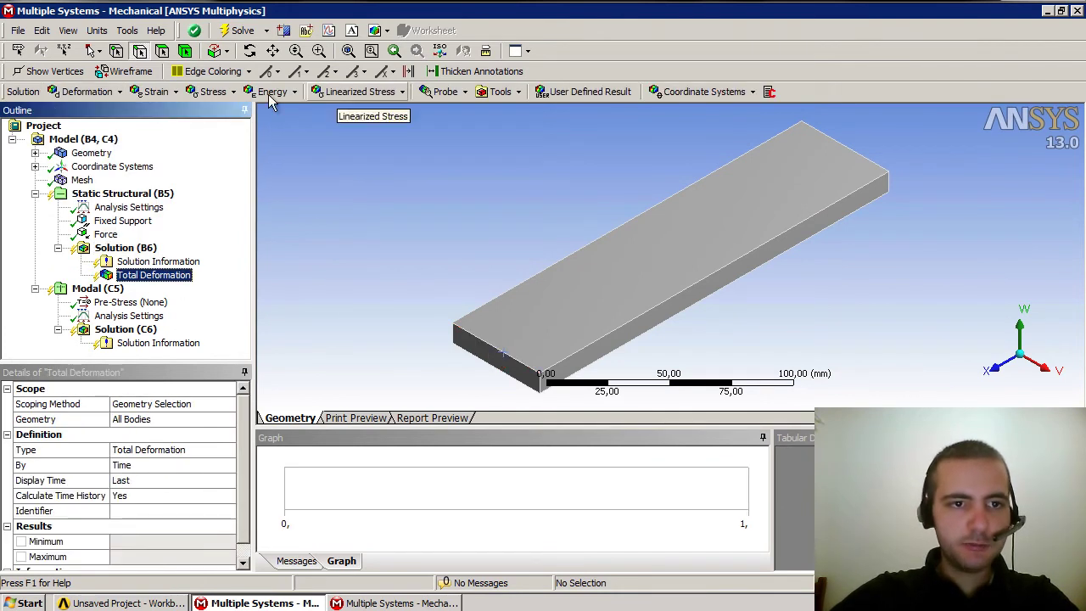
left_click(237, 93)
left_click(245, 114)
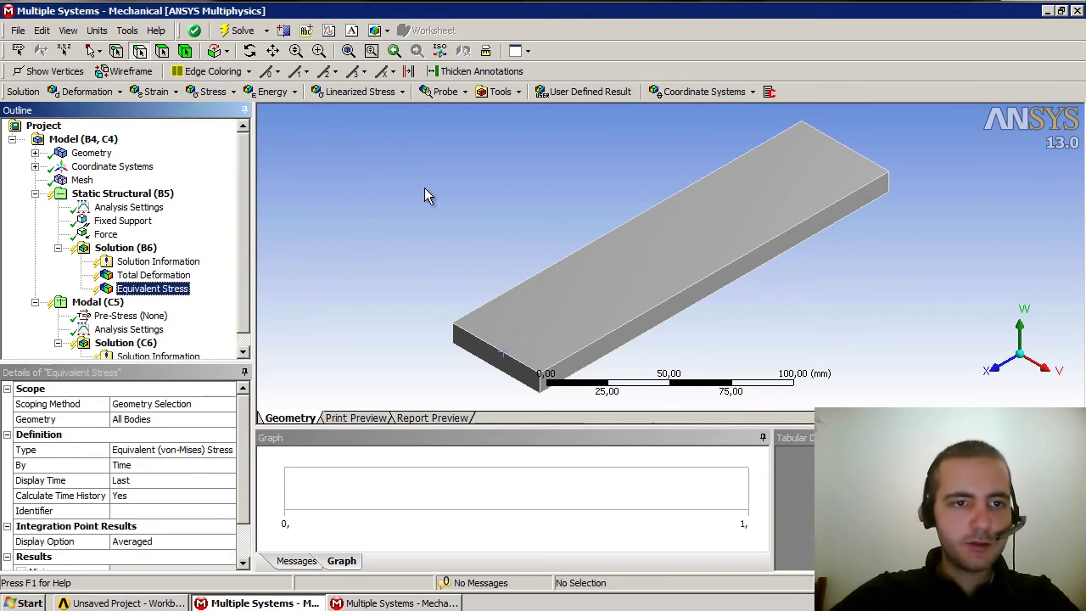
left_click_drag(244, 262, 240, 321)
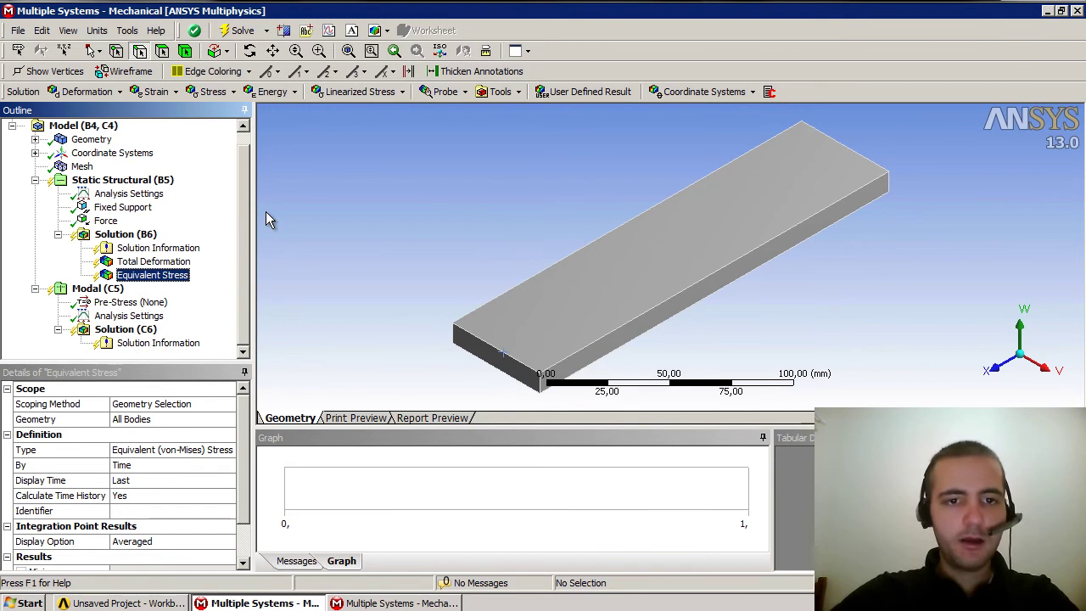
left_click(430, 603)
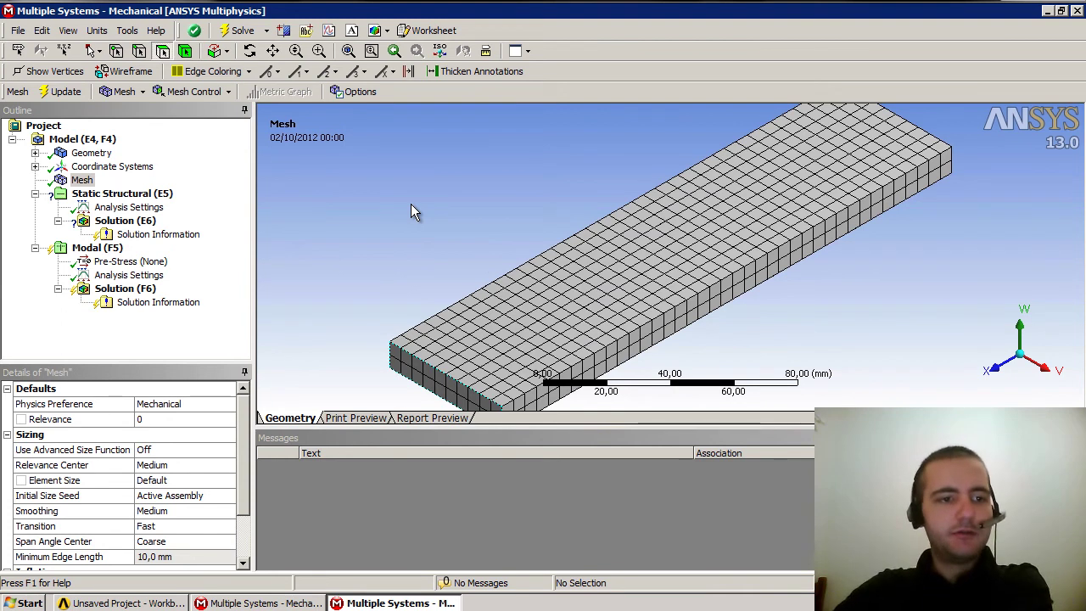
Step: Add a Fixed Support on the solid plate's far end face
left_click(137, 196)
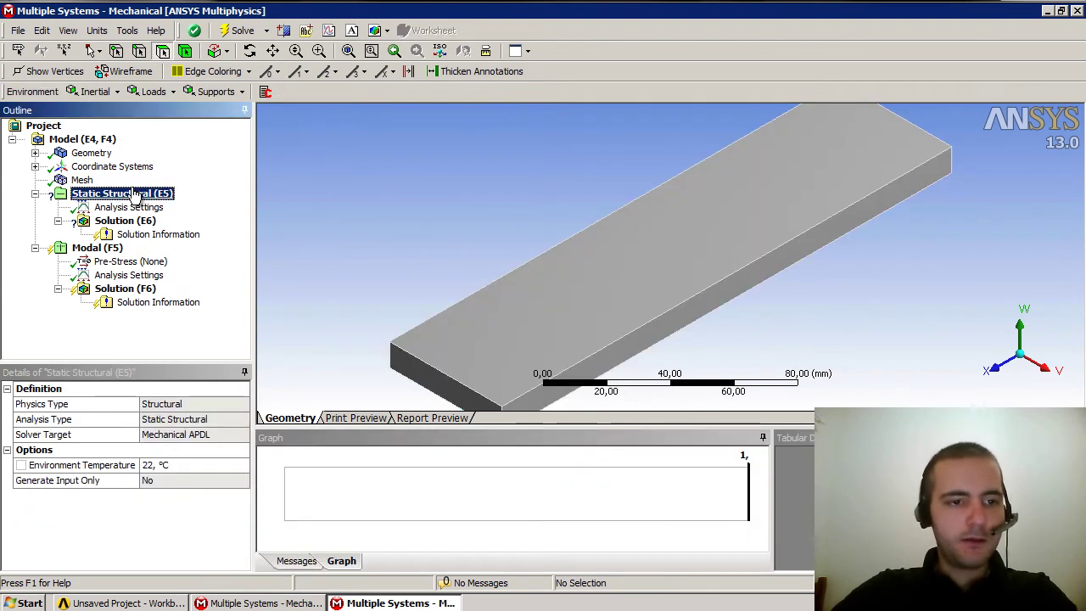
right_click(133, 188)
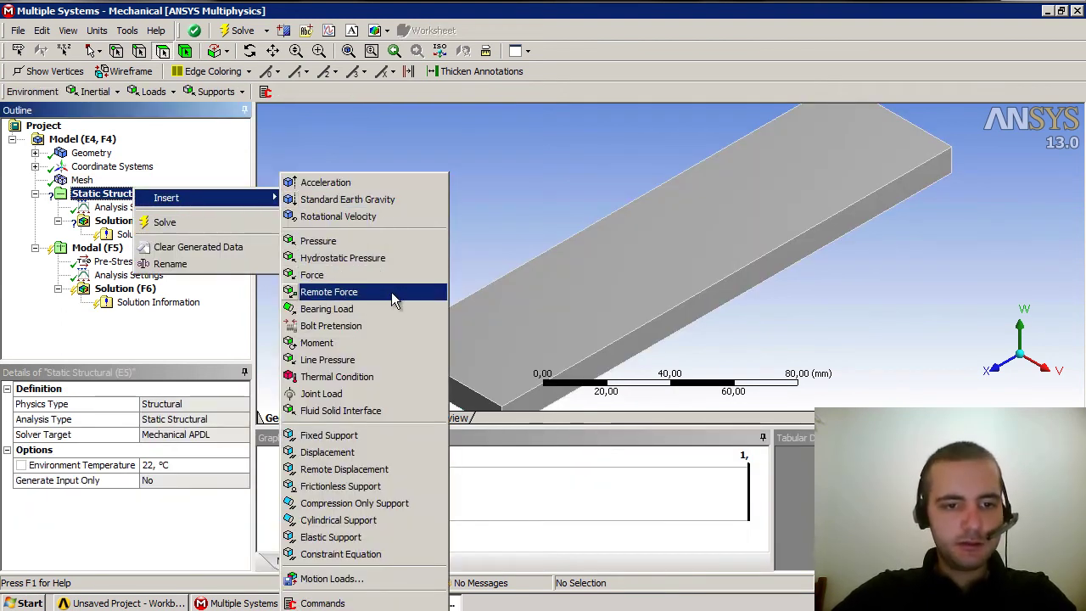
left_click(393, 443)
middle_click_drag(359, 312, 254, 289)
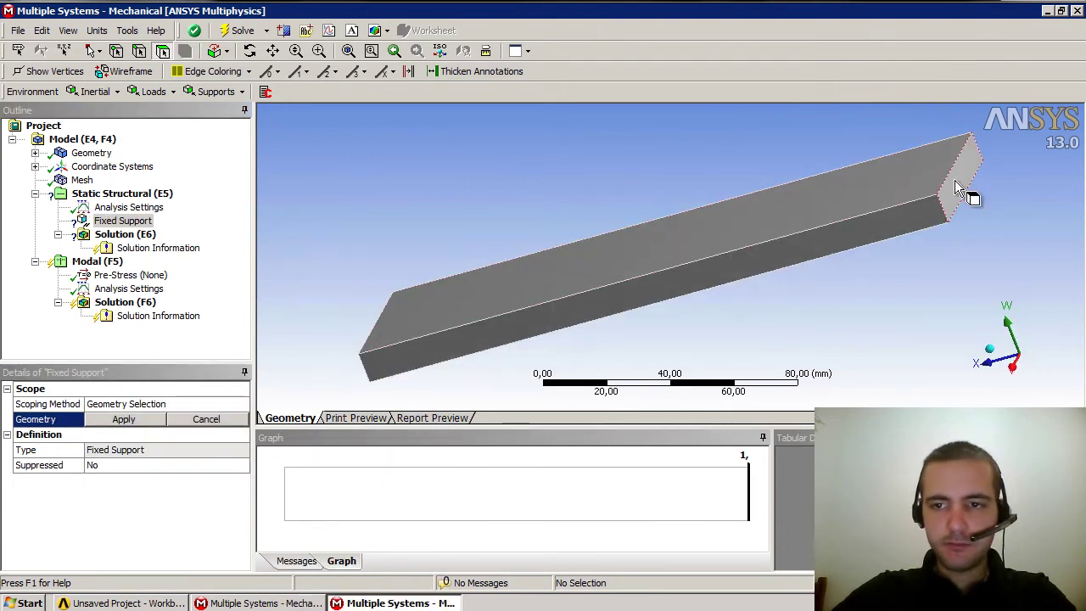
left_click(955, 180)
left_click(123, 419)
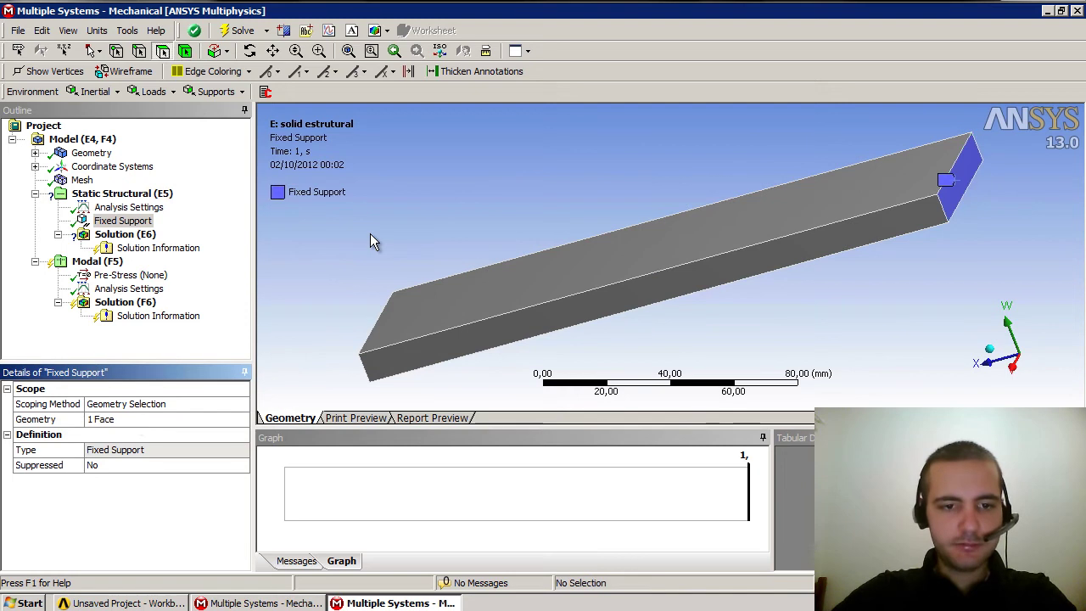
middle_click_drag(370, 233, 462, 225)
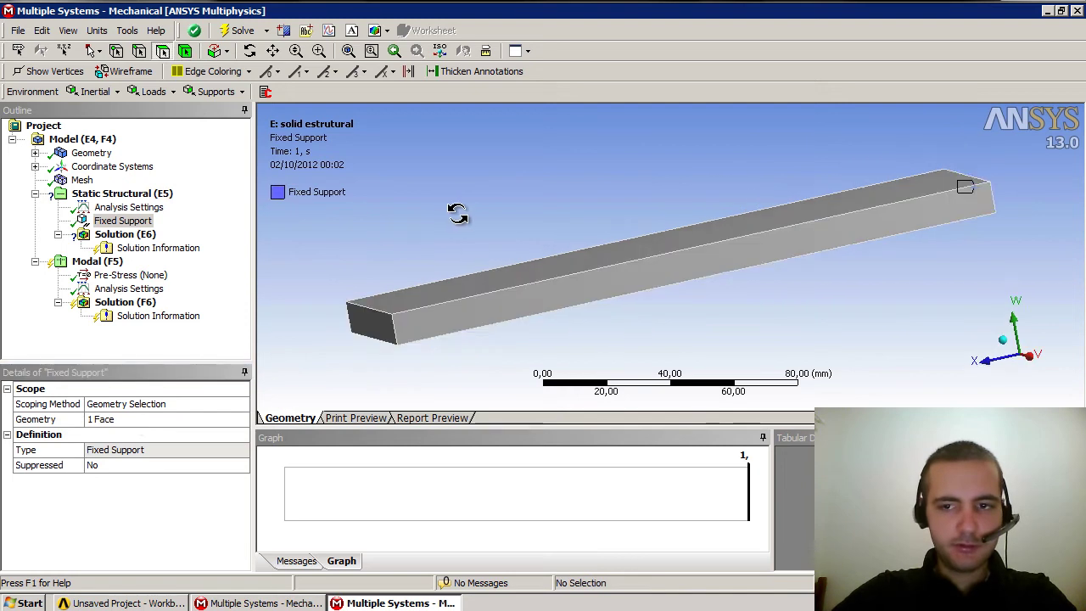
Step: Add a Force on the plate's front end edge
left_click(127, 194)
right_click(135, 194)
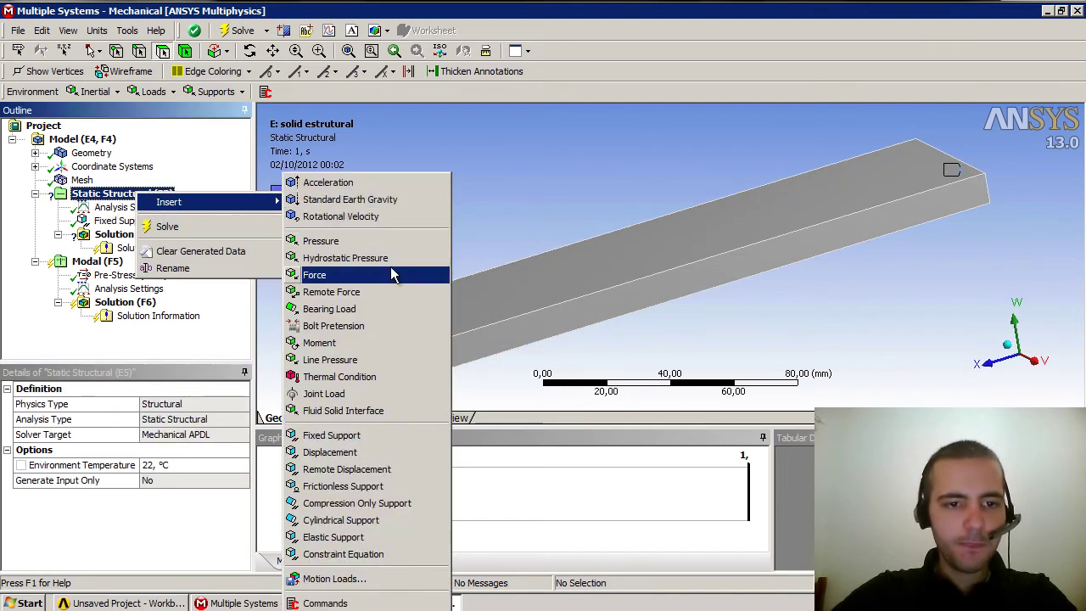
left_click(390, 275)
left_click(139, 51)
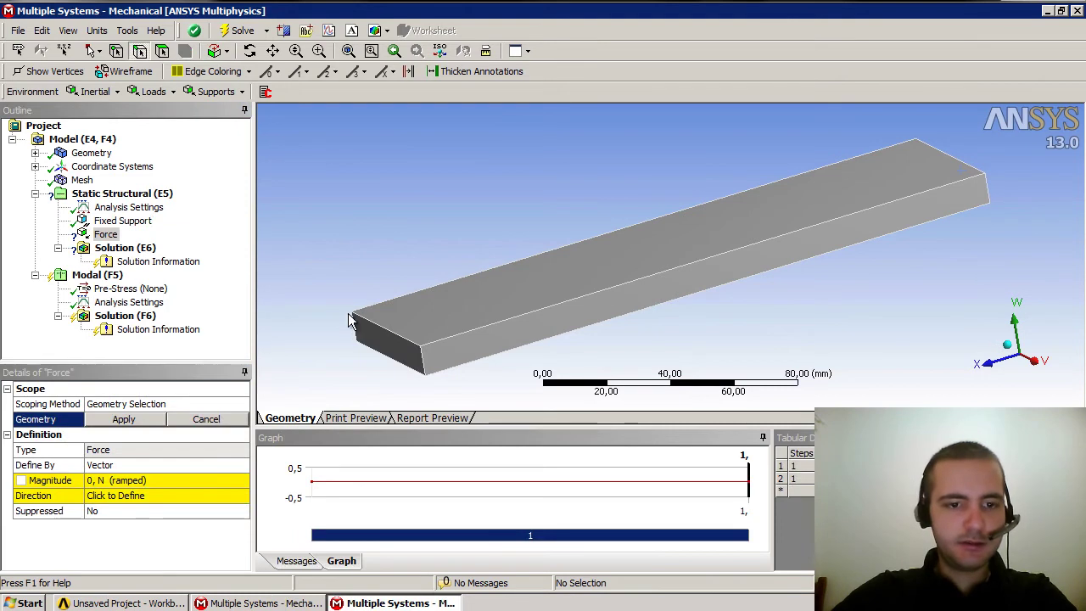
left_click(391, 338)
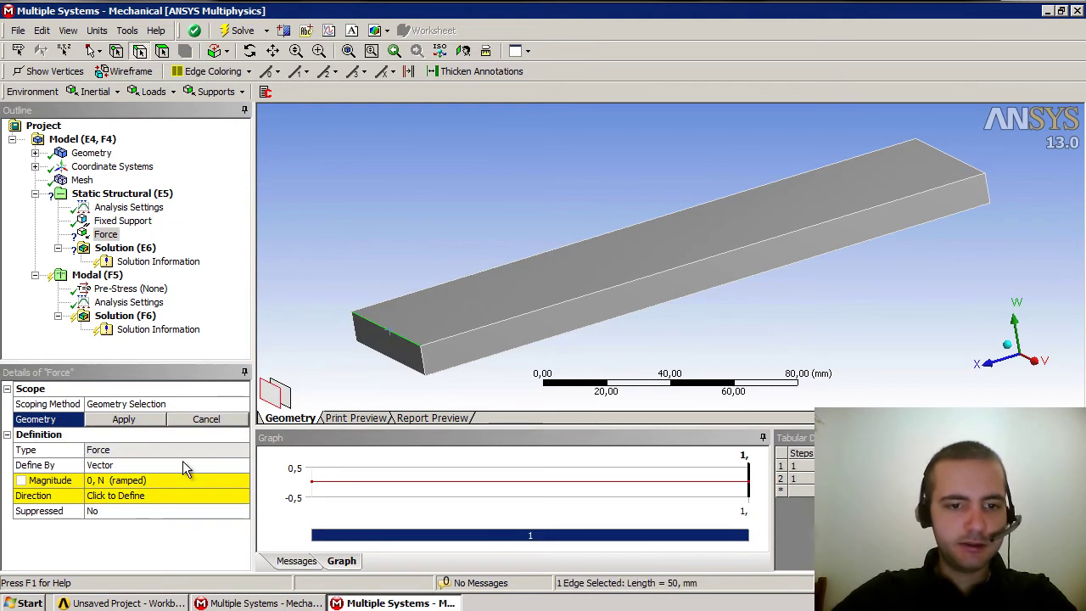
left_click(124, 419)
Step: Define the force by components with a Y value of -1000 N
left_click(242, 465)
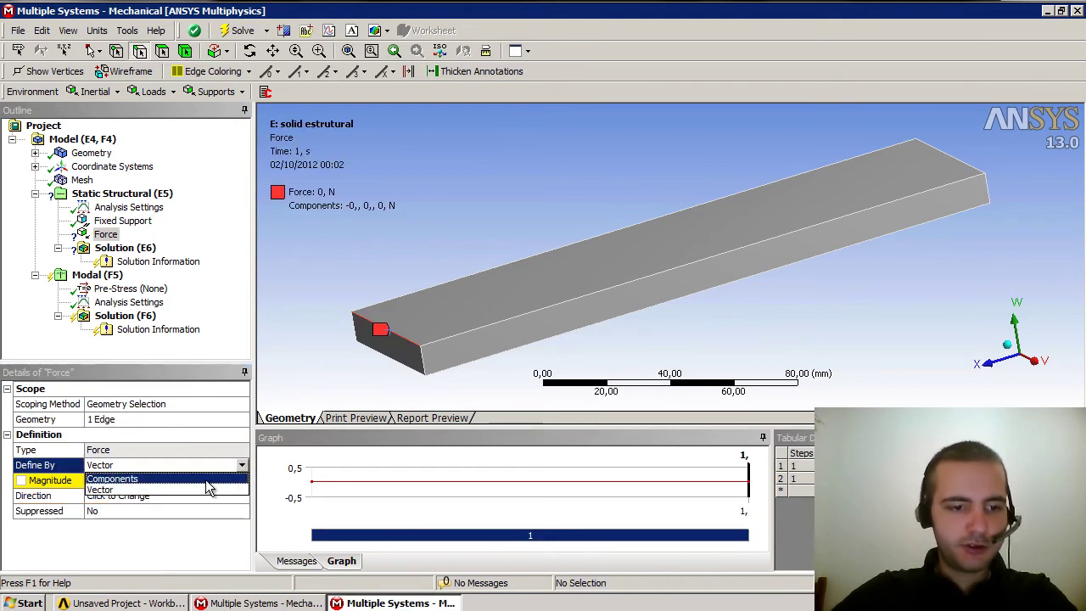
left_click(209, 481)
left_click(108, 510)
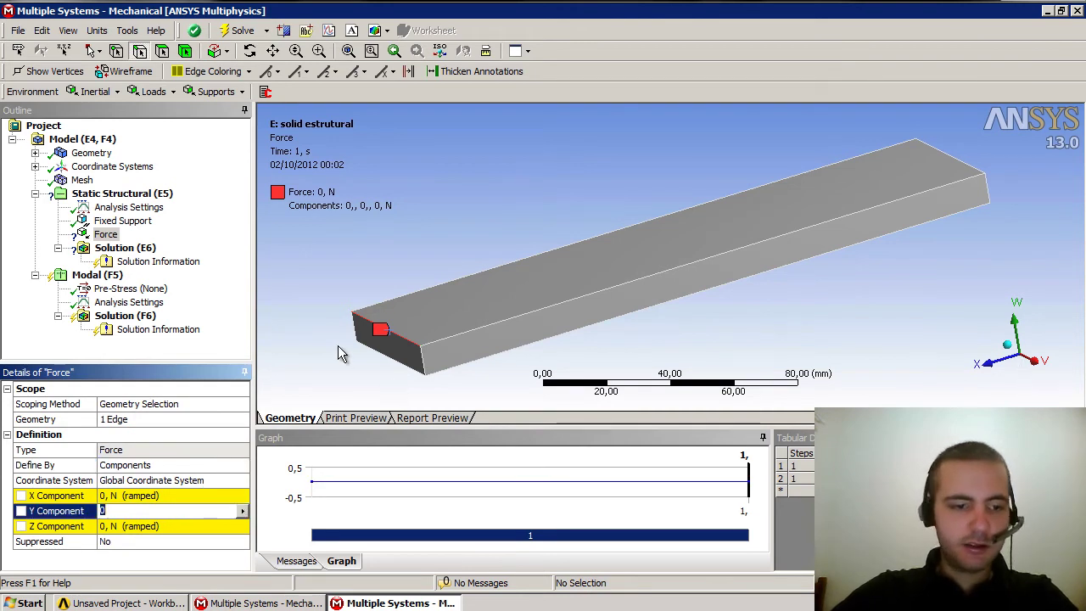
type("000")
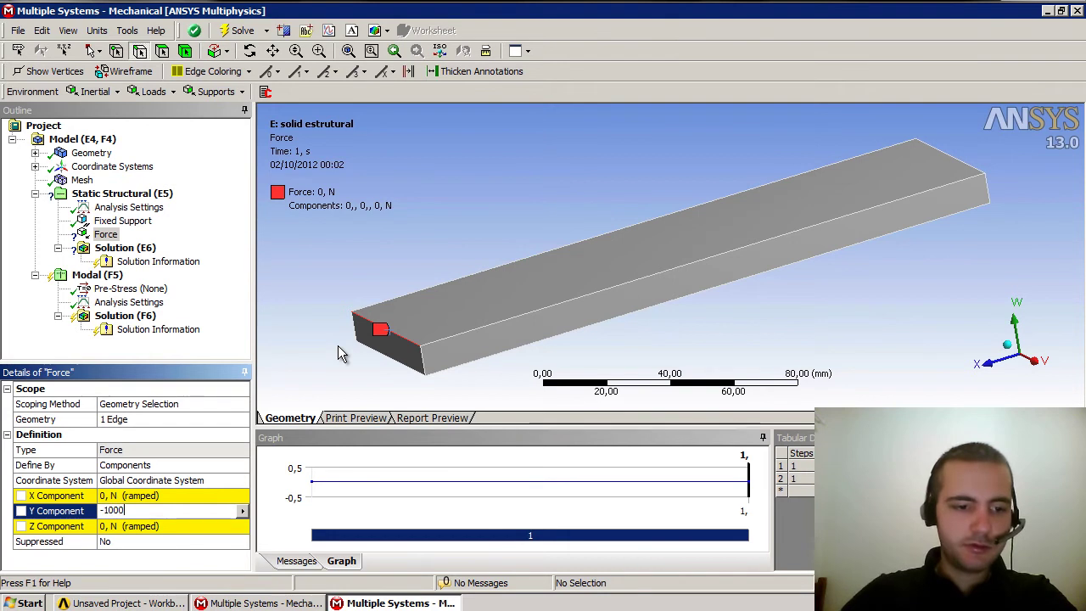
key("Return")
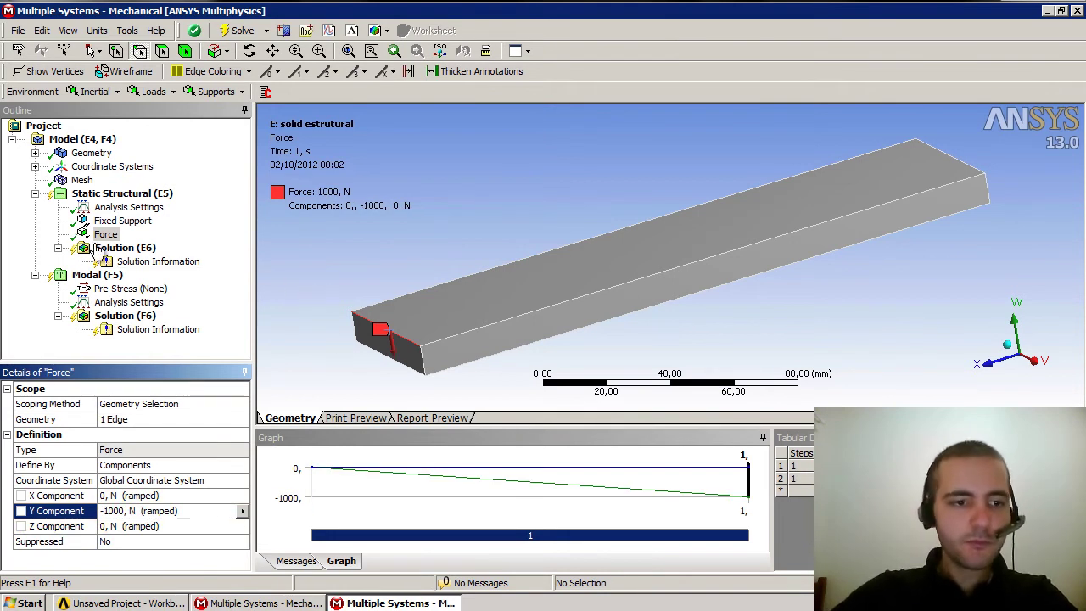
left_click(124, 248)
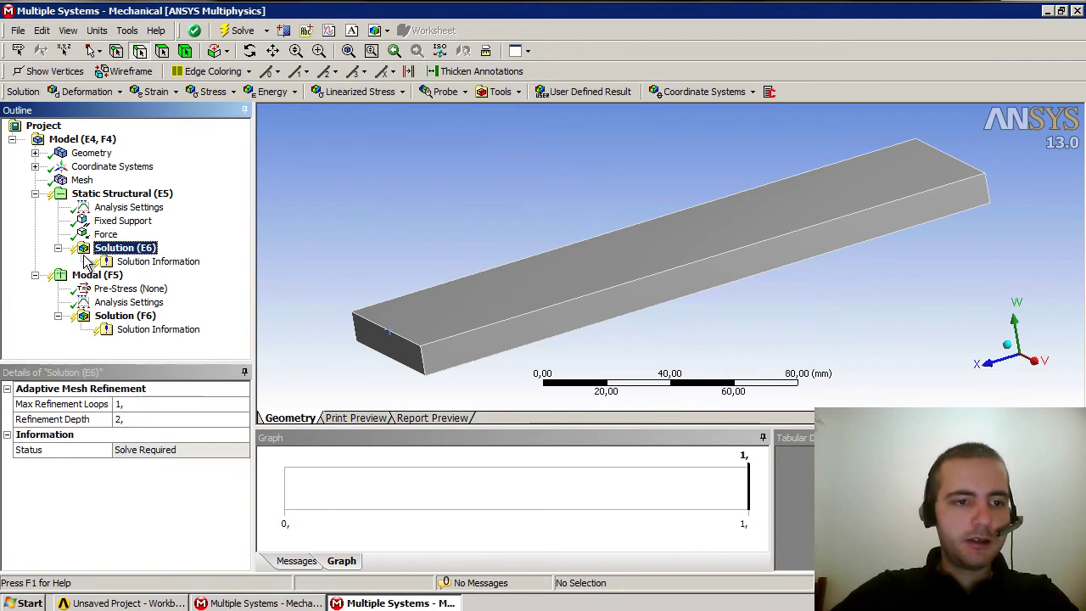
left_click(75, 91)
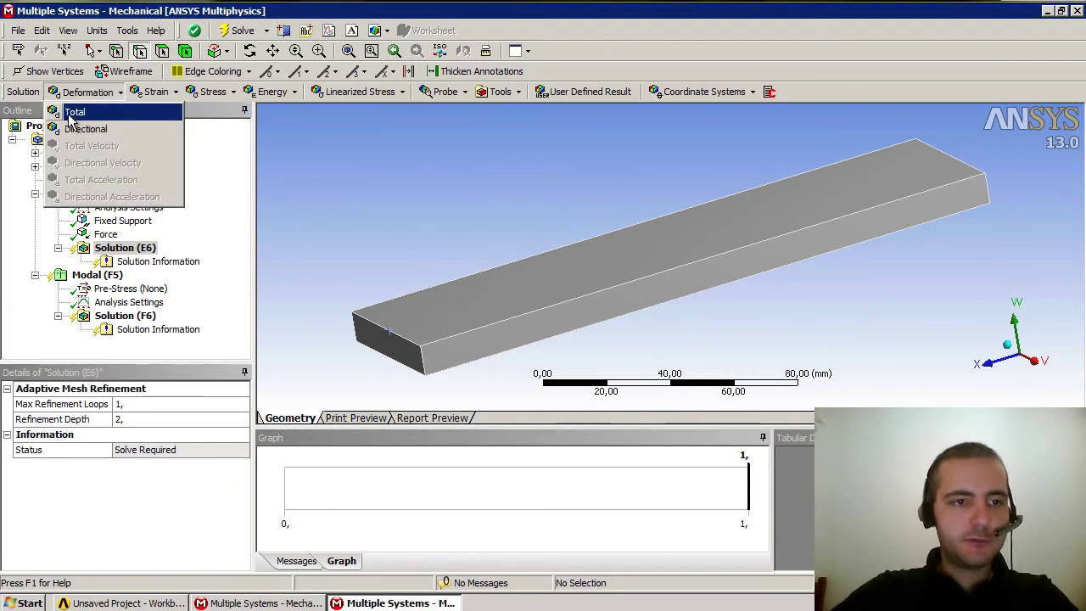
Step: Add Total Deformation and Equivalent Stress results to the solid static solution
left_click(75, 112)
left_click(212, 91)
left_click(246, 109)
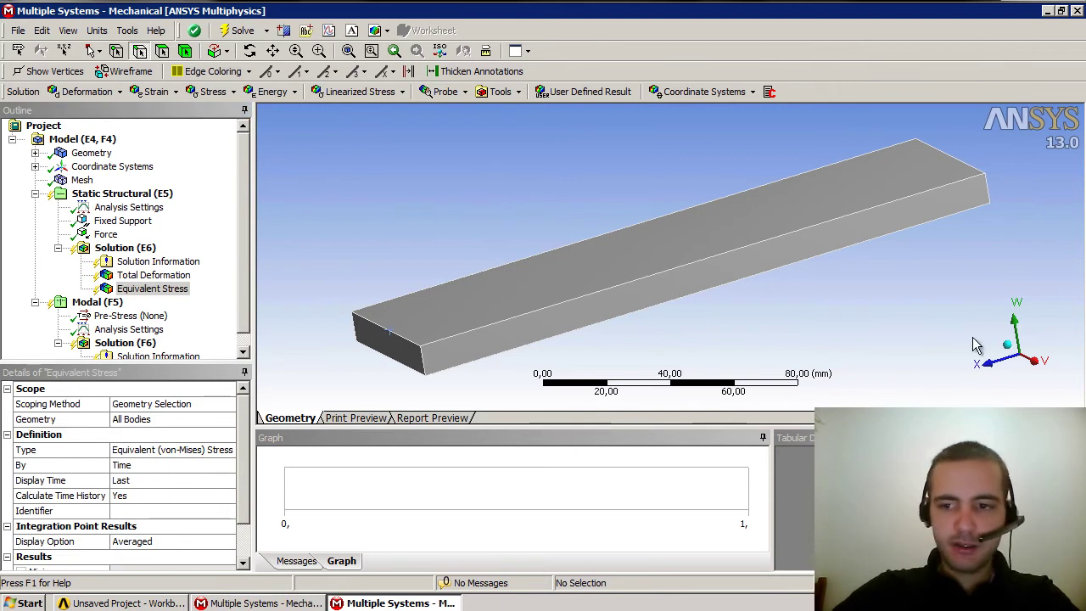
left_click(1000, 351)
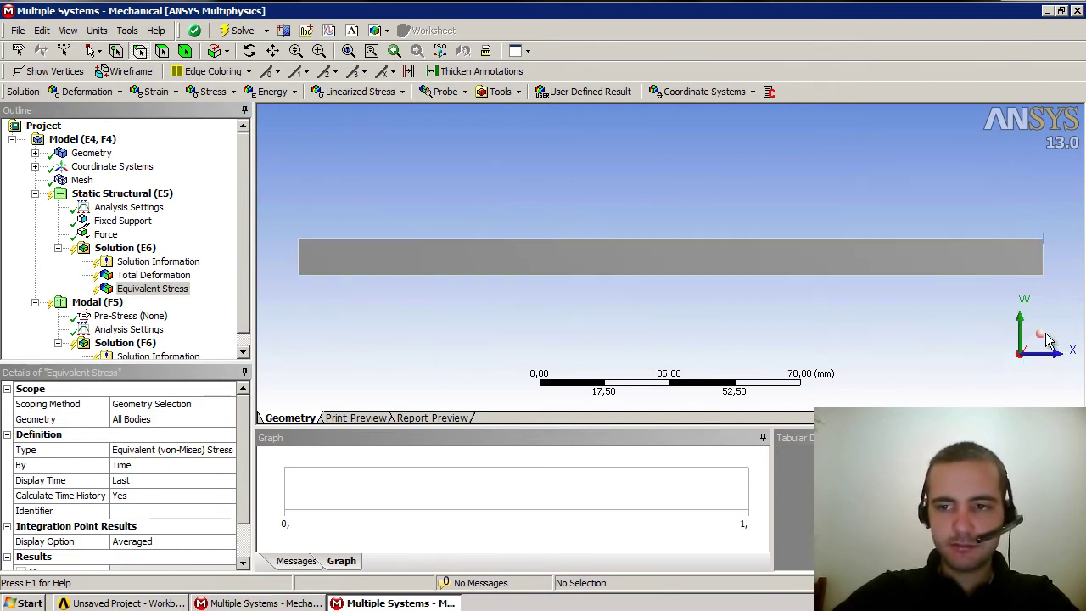
left_click(1040, 333)
Step: Review the ansys static analysis and switch between the two Mechanical windows
left_click(255, 603)
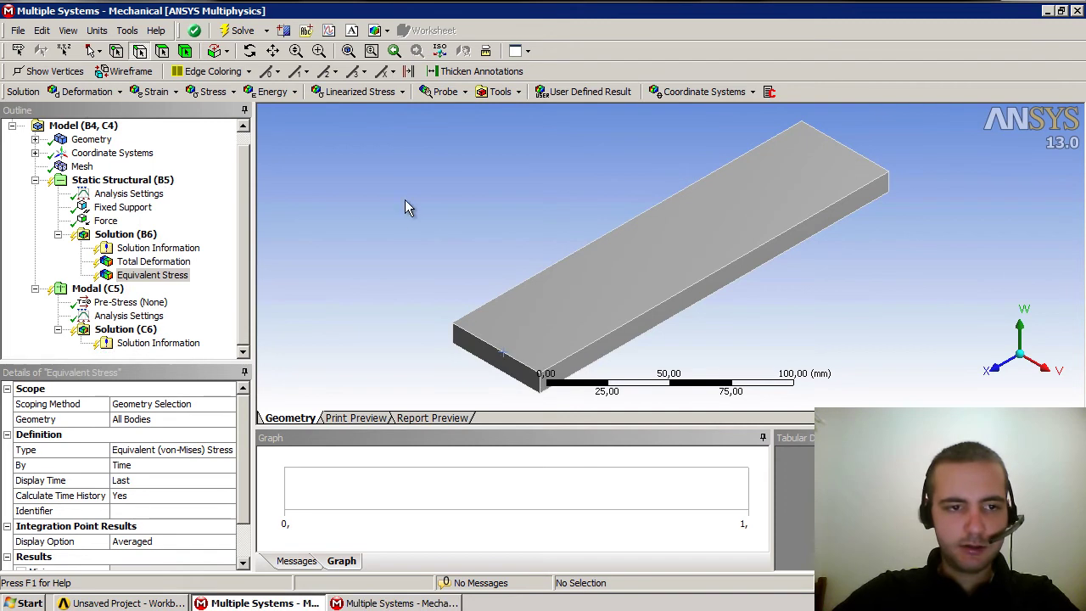
left_click(127, 180)
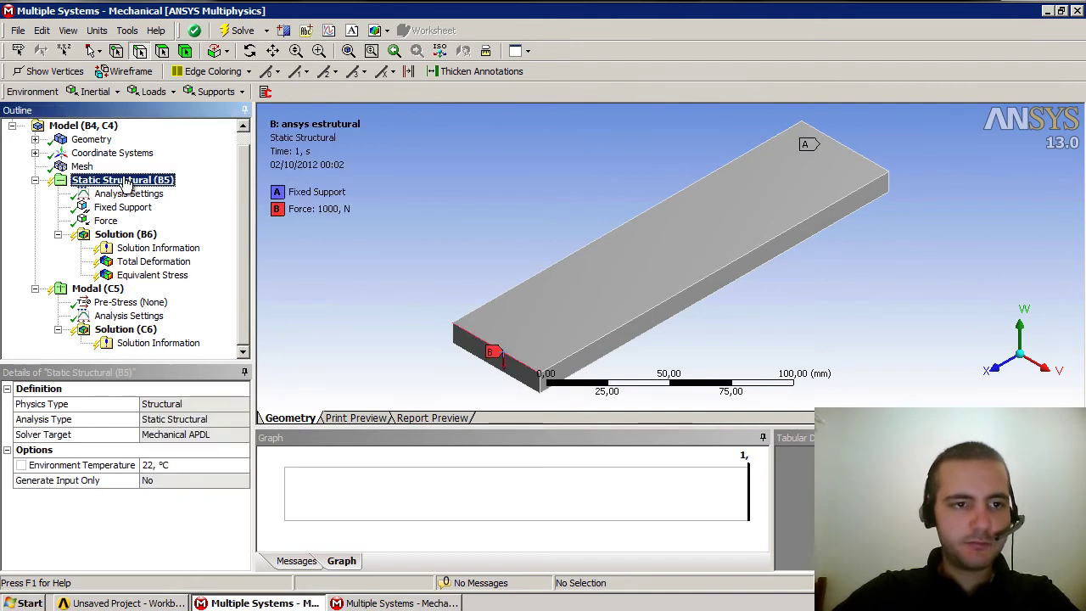
right_click(125, 181)
left_click(161, 218)
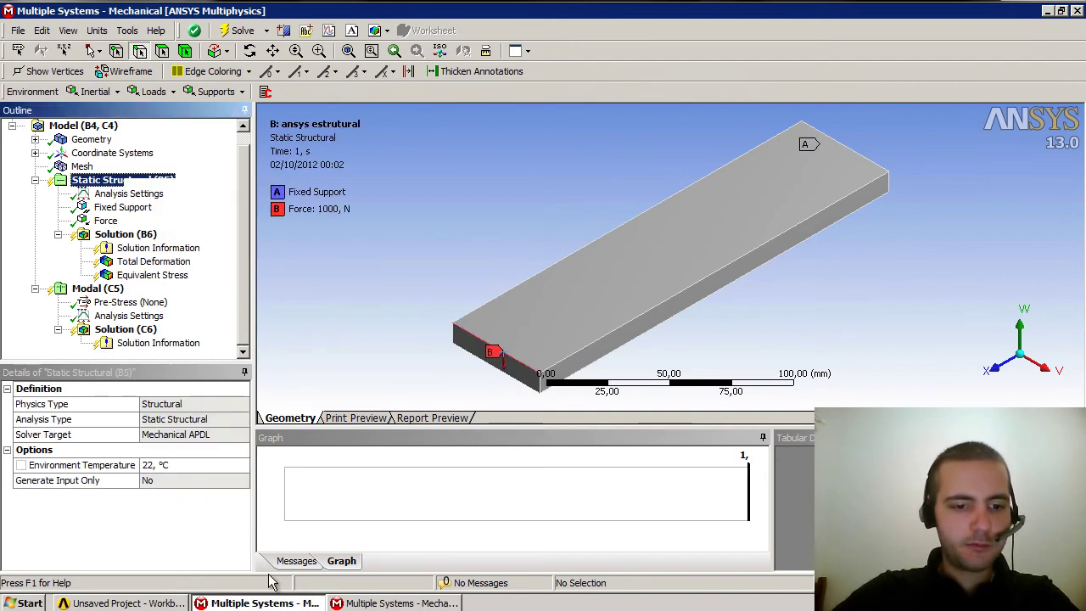
left_click(95, 194)
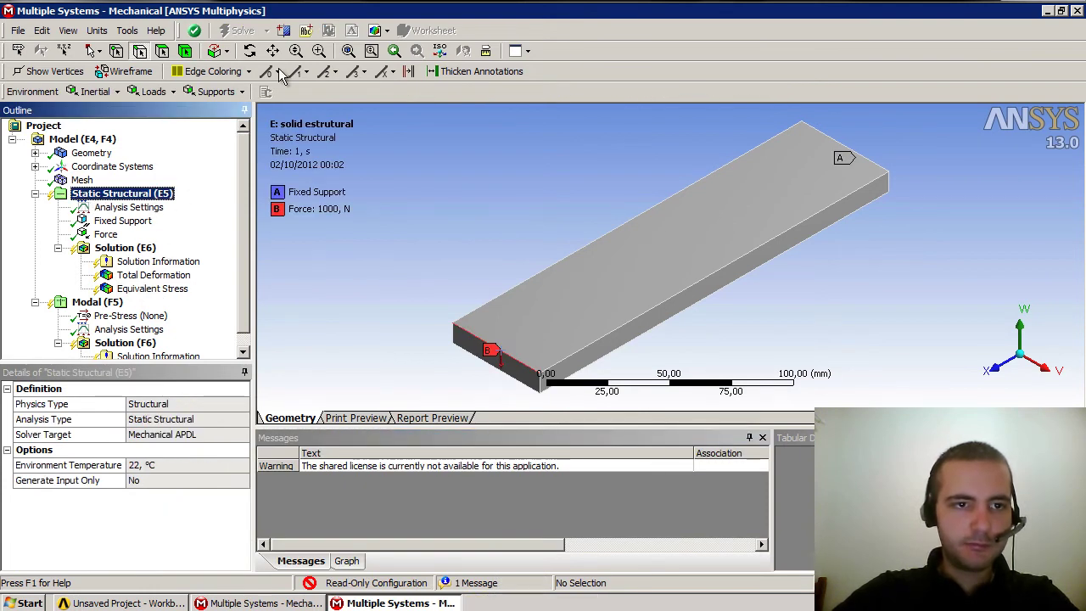
left_click(300, 504)
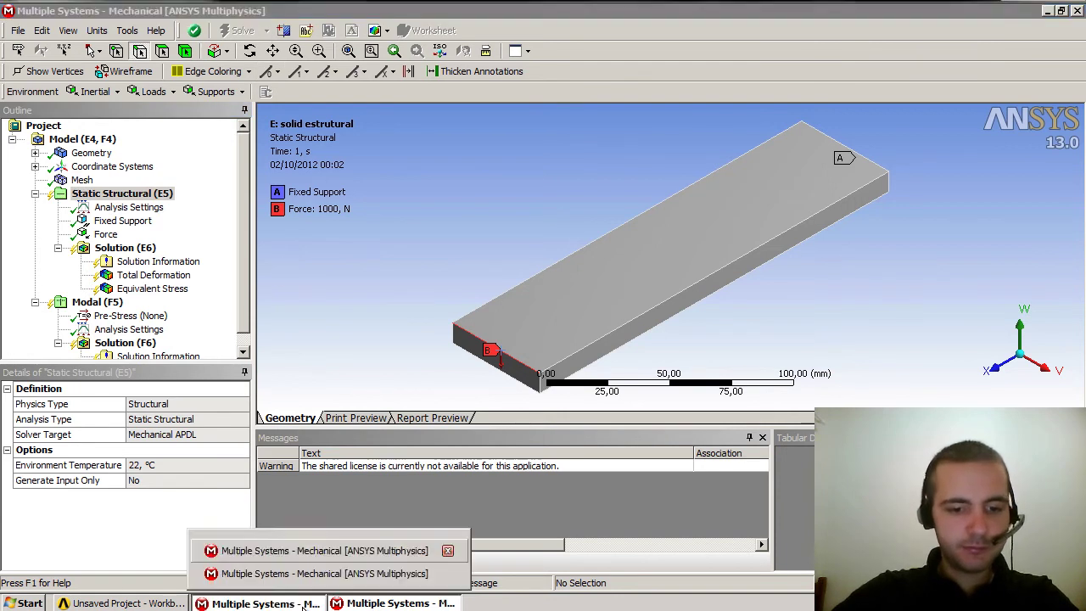
left_click(302, 606)
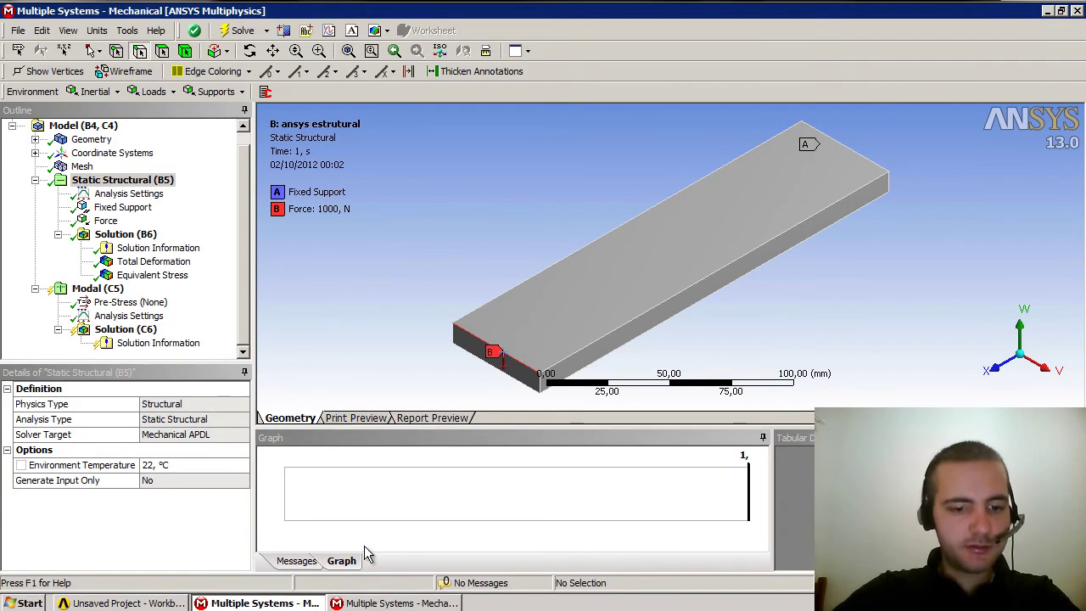
left_click(381, 604)
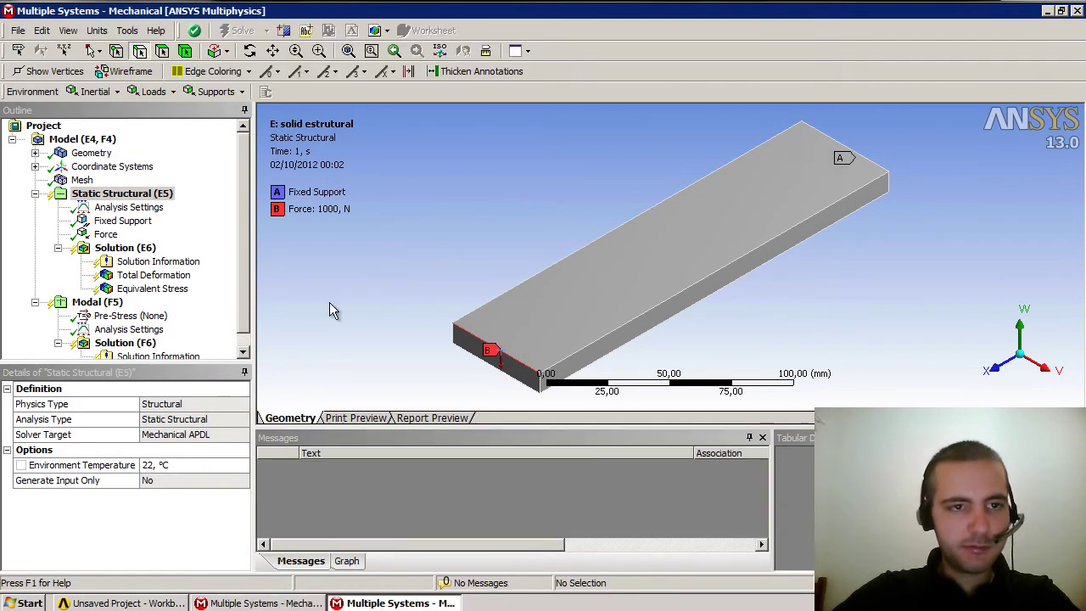
Step: Solve solid estrutural, then display the ansys model's Total Deformation result
left_click(115, 247)
left_click(100, 197)
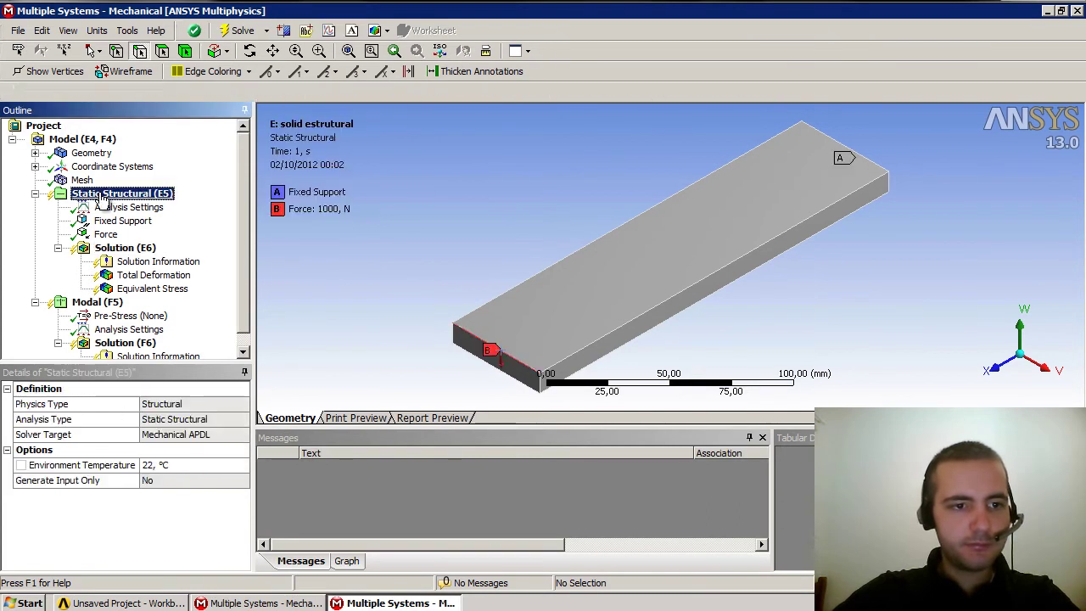
right_click(112, 199)
left_click(160, 238)
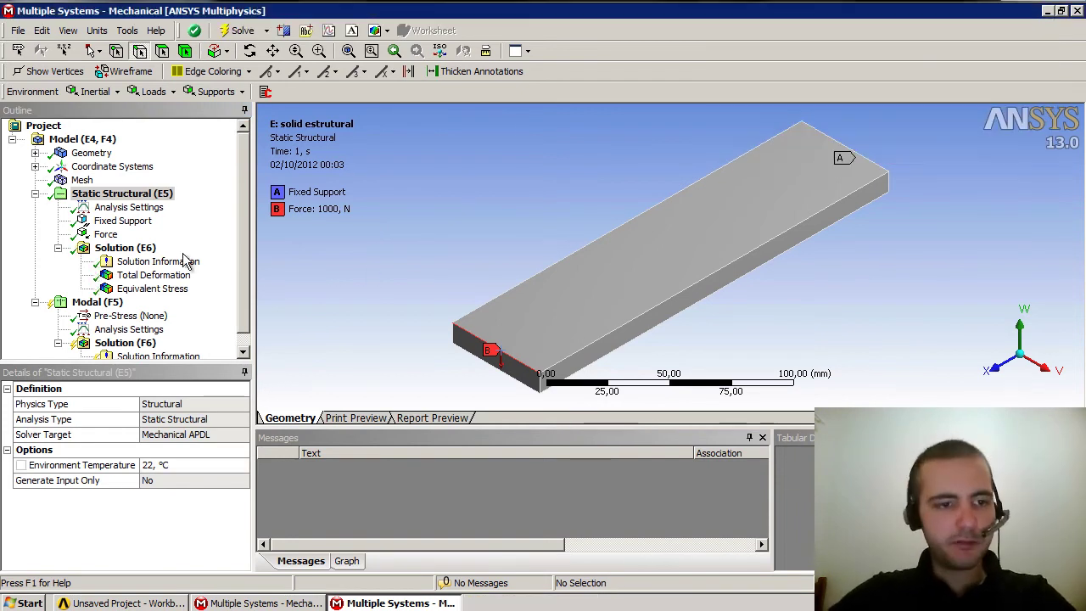
left_click(283, 605)
left_click(129, 262)
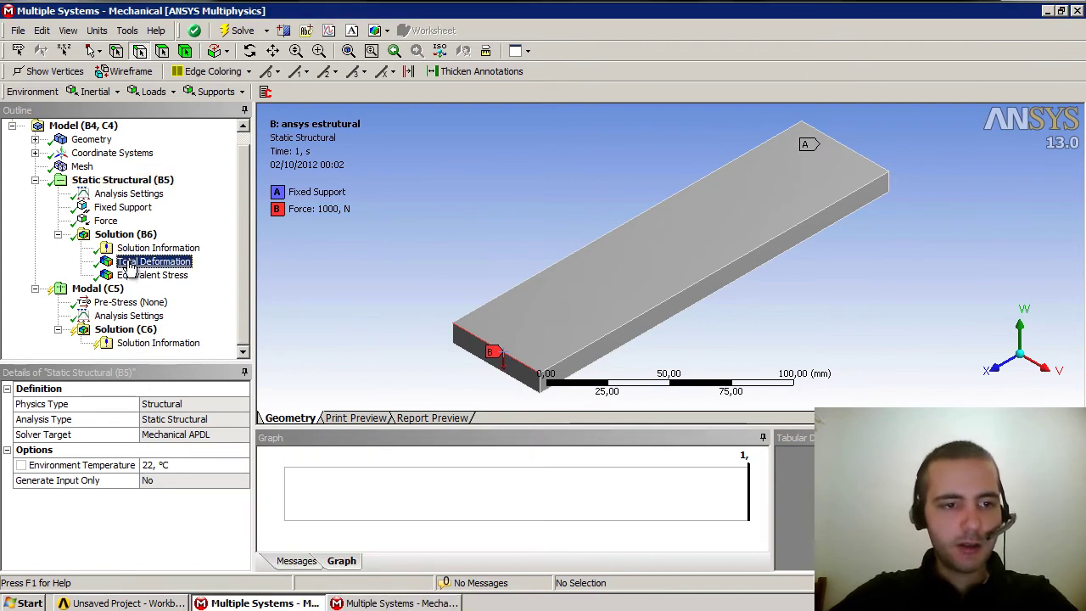
Step: Play the ansys Total Deformation animation with smooth contours and 40 frames
left_click(239, 92)
left_click(224, 109)
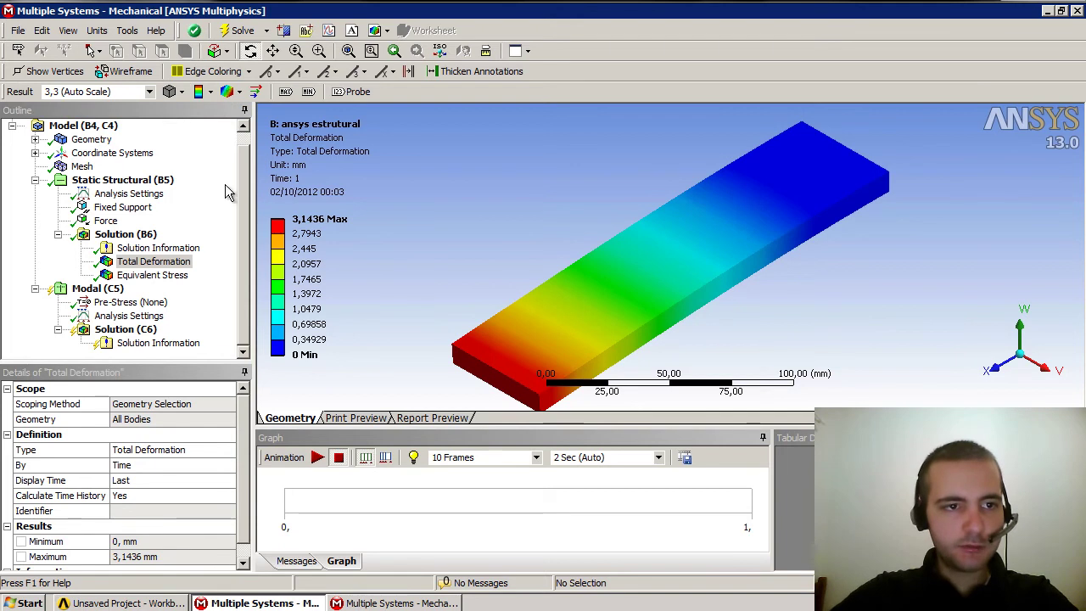
left_click(536, 456)
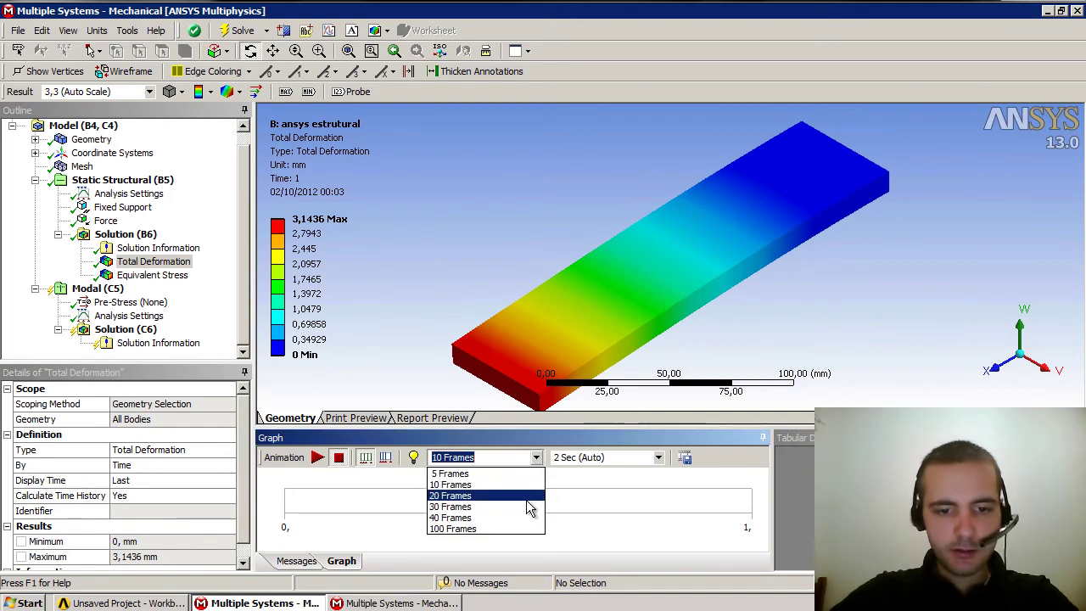
left_click(526, 514)
left_click(314, 457)
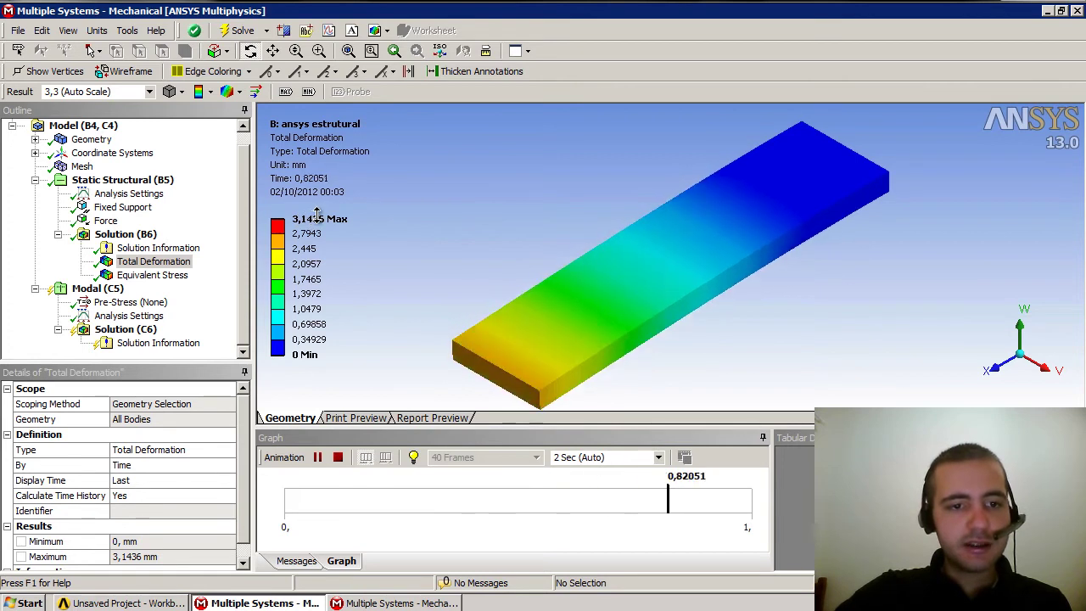
left_click(459, 603)
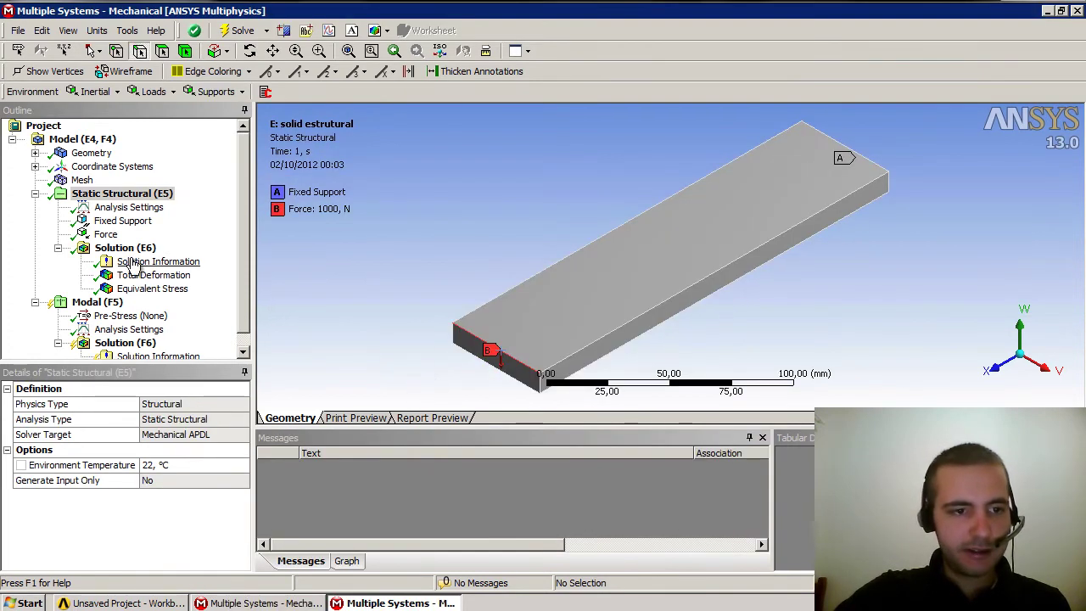
Step: Animate the solid model's Total Deformation with smooth contours at 40 frames, then stop it
left_click(132, 277)
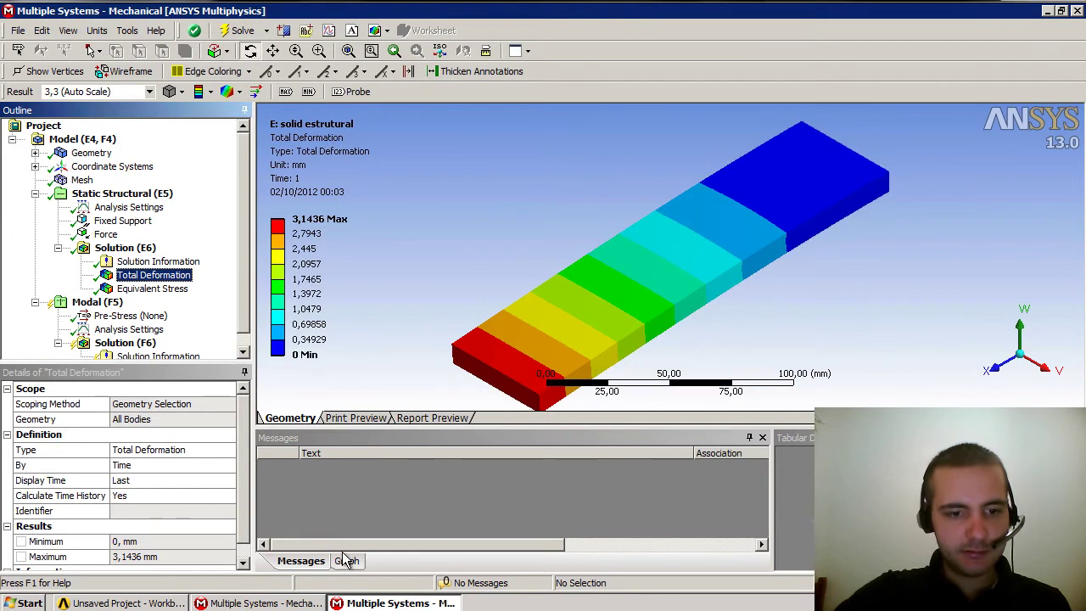
left_click(346, 560)
left_click(535, 458)
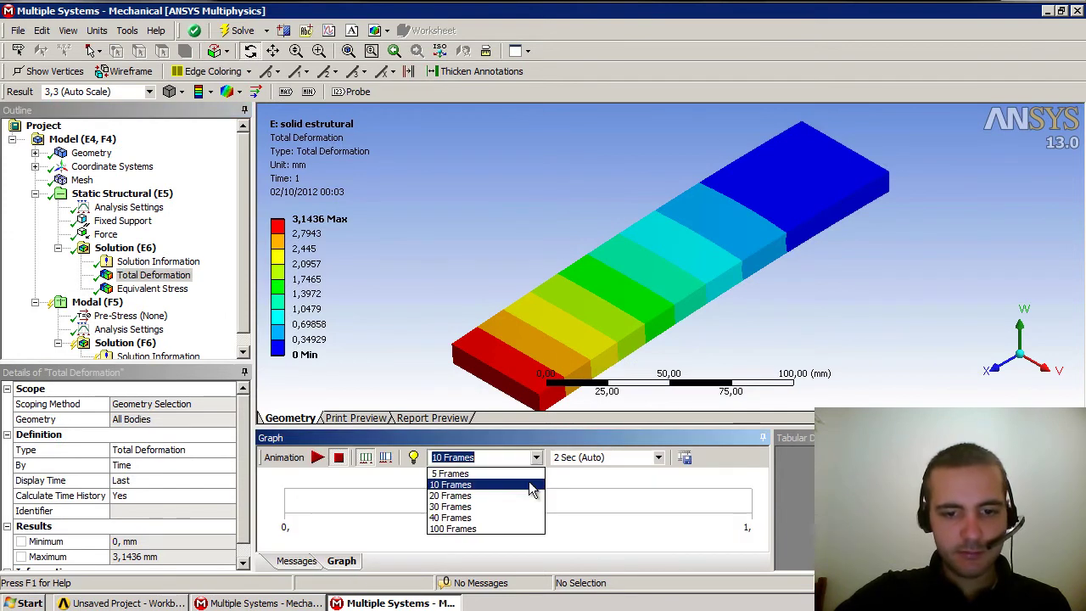
left_click(518, 519)
left_click(212, 93)
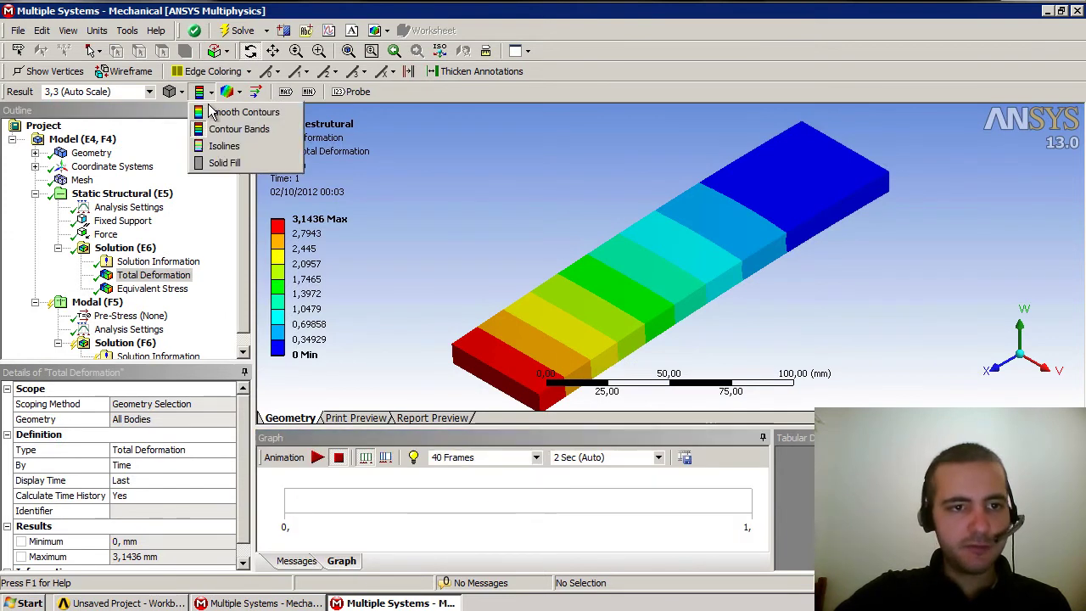
left_click(212, 112)
left_click(317, 459)
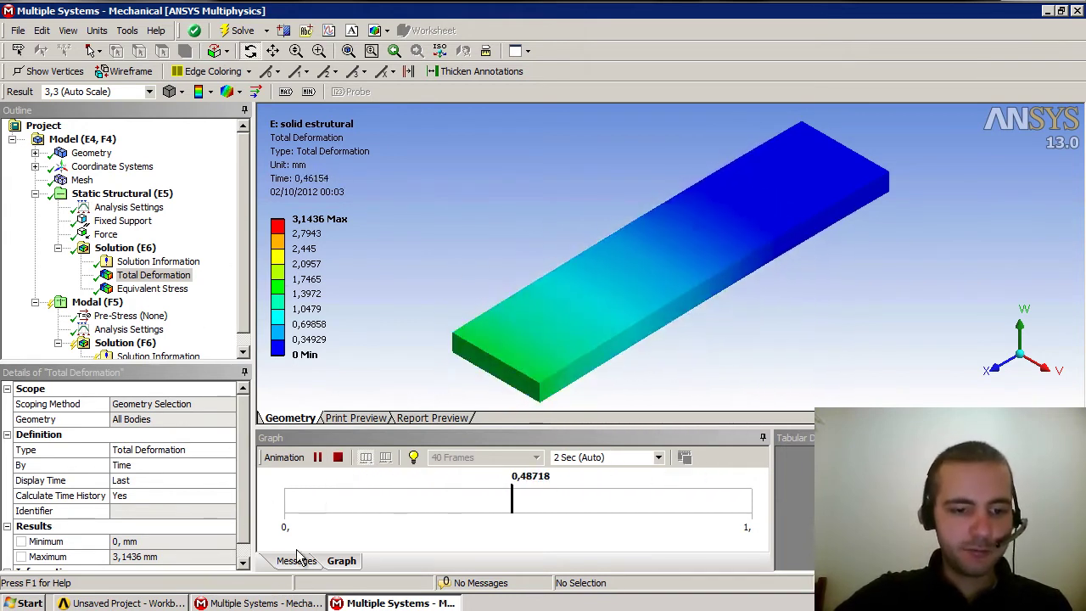
left_click(337, 457)
Step: In the ansys estrutural window, stop the animation and display Equivalent Stress
left_click(246, 604)
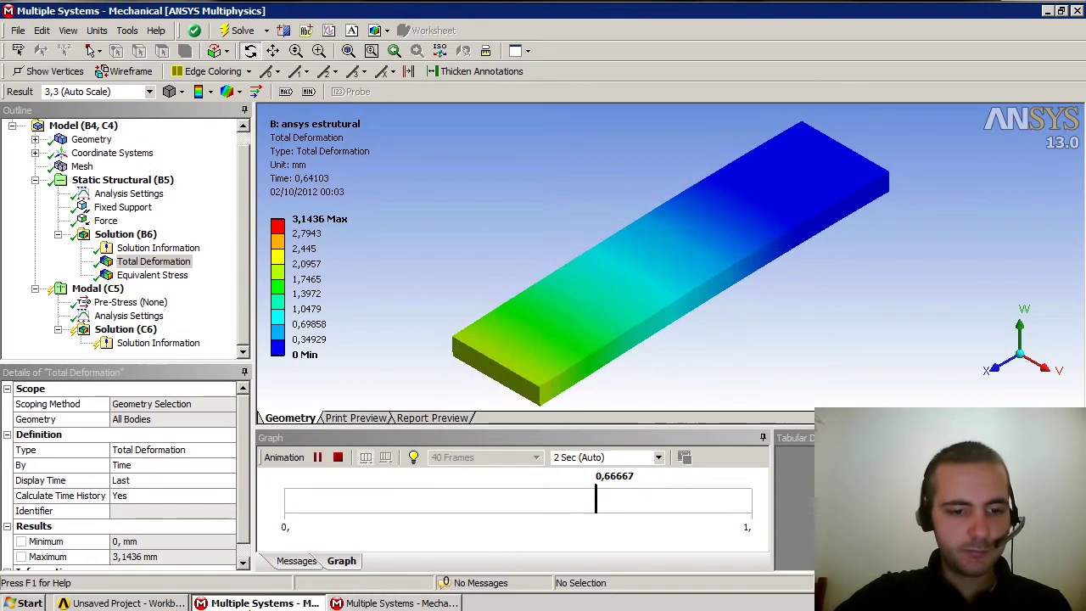
left_click(338, 457)
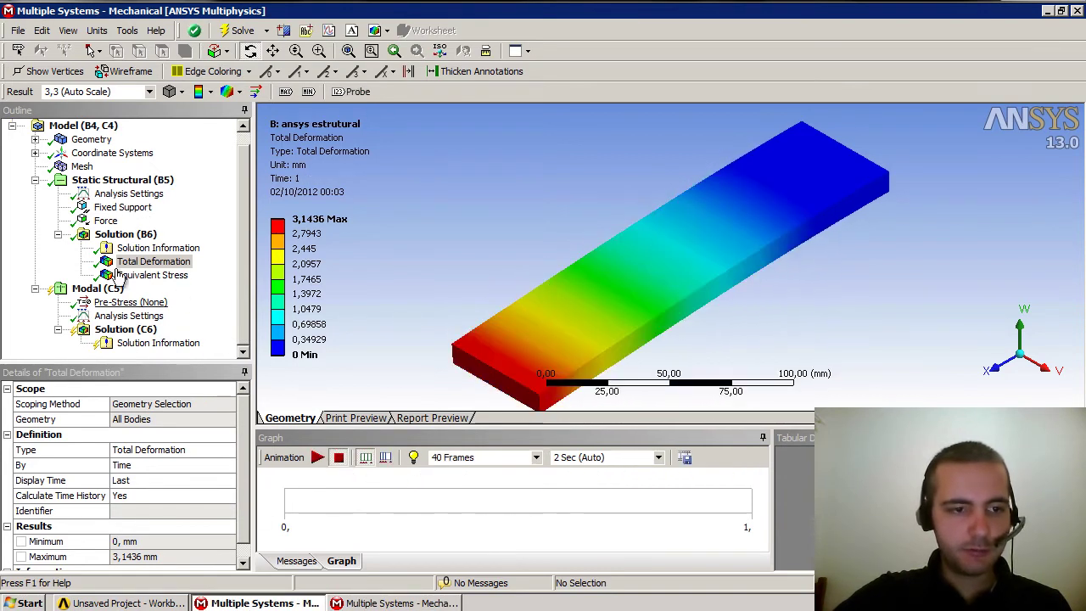
left_click(145, 276)
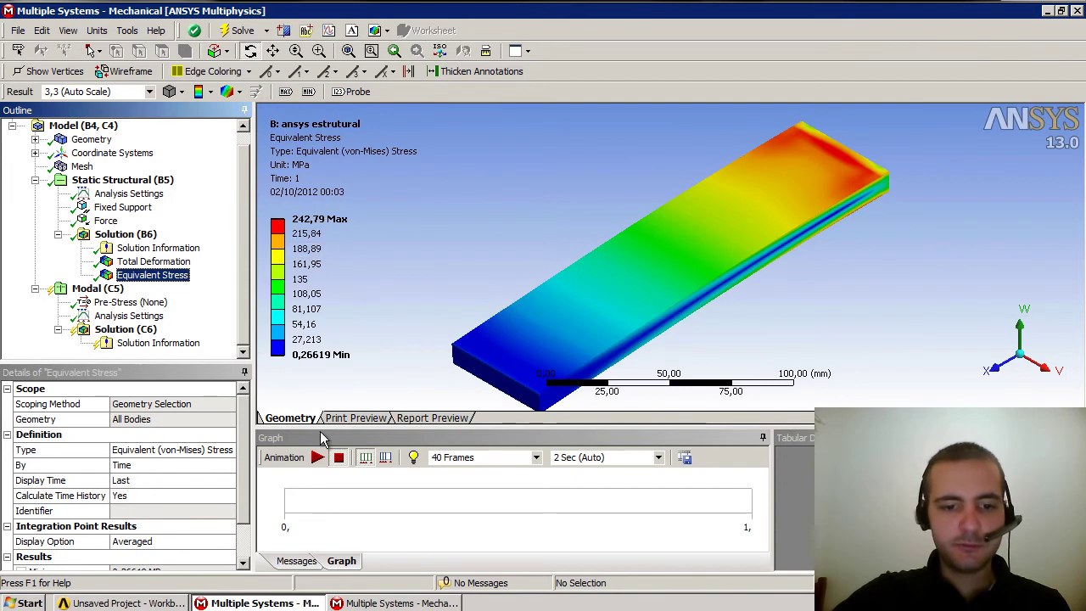
Step: Animate the ansys model's equivalent stress, then show and animate the solid model's equivalent stress
left_click(318, 457)
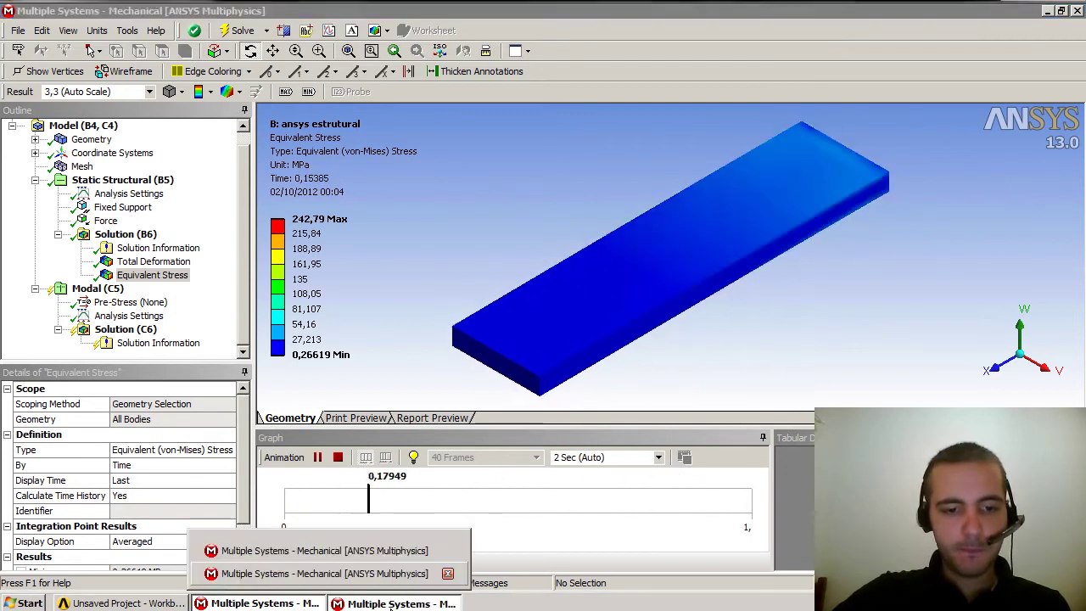
left_click(390, 603)
left_click(153, 288)
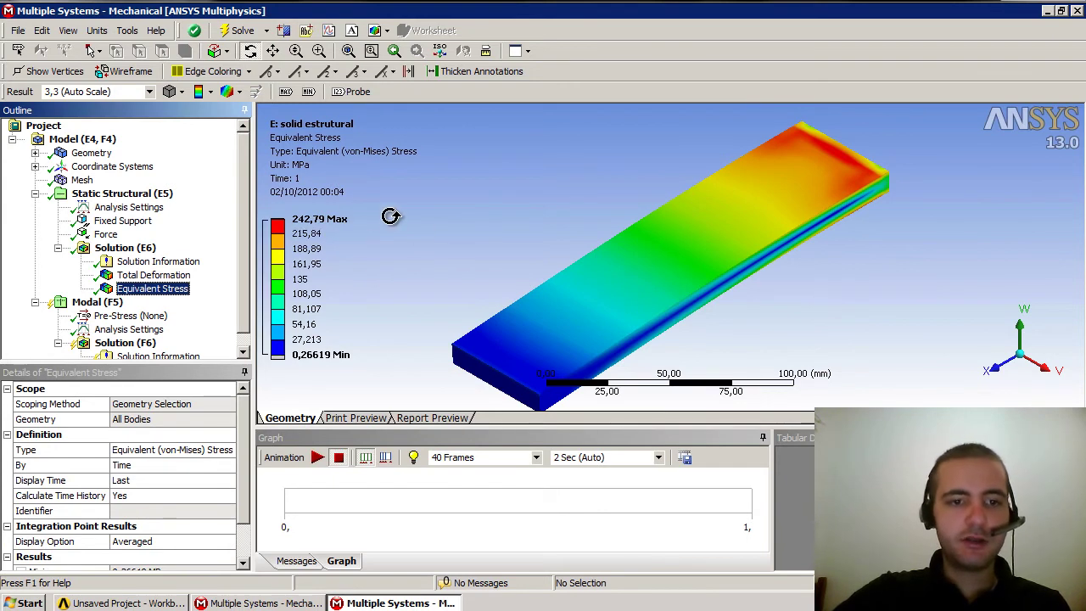
left_click(318, 457)
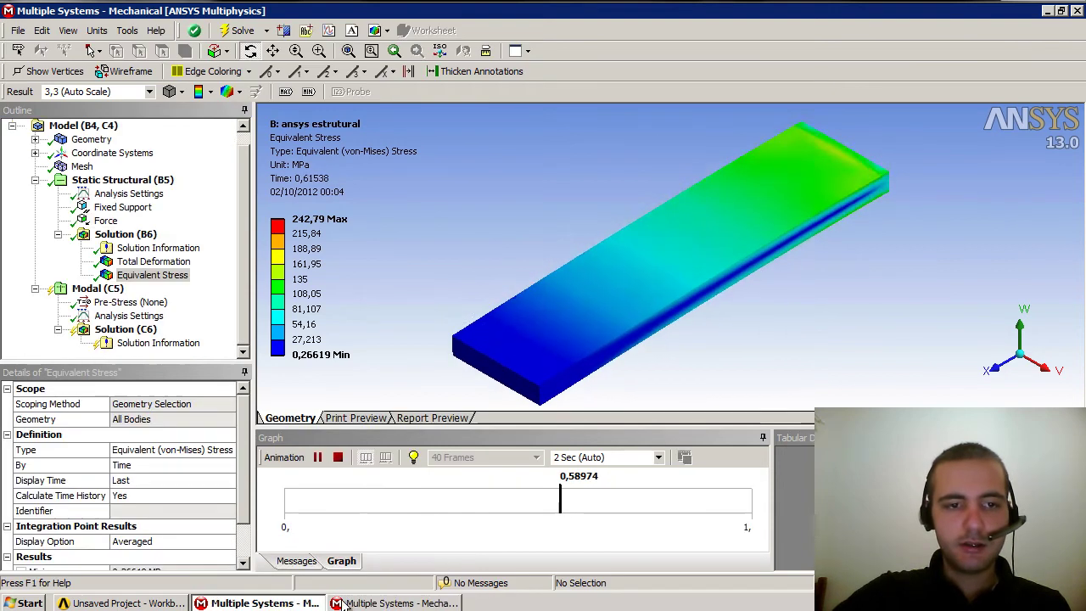
Step: Stop both stress animations and close both Mechanical windows
left_click(376, 603)
left_click(394, 602)
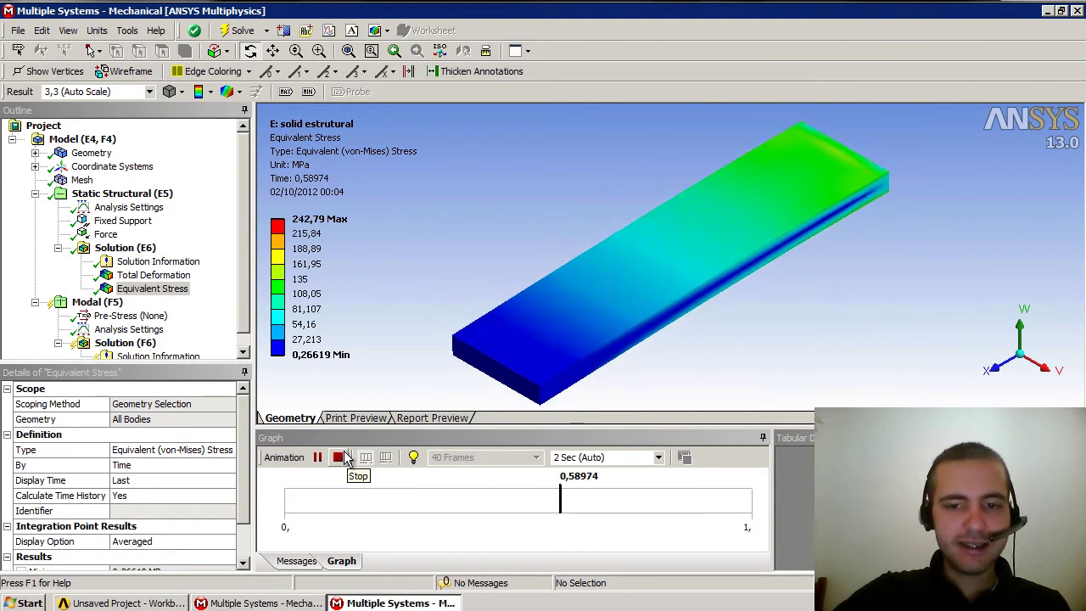
left_click(259, 603)
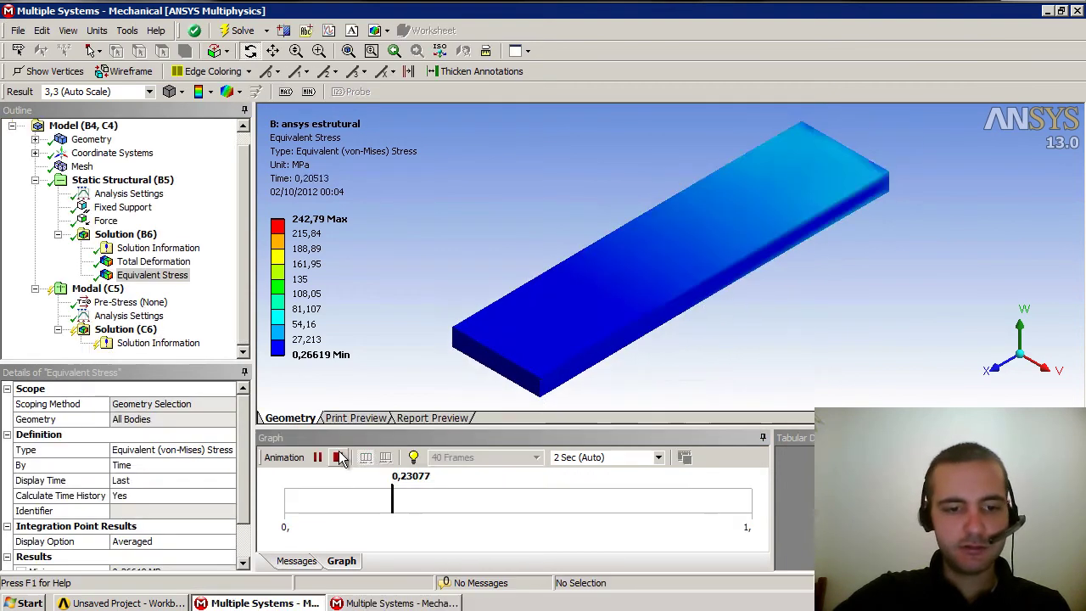
left_click(339, 457)
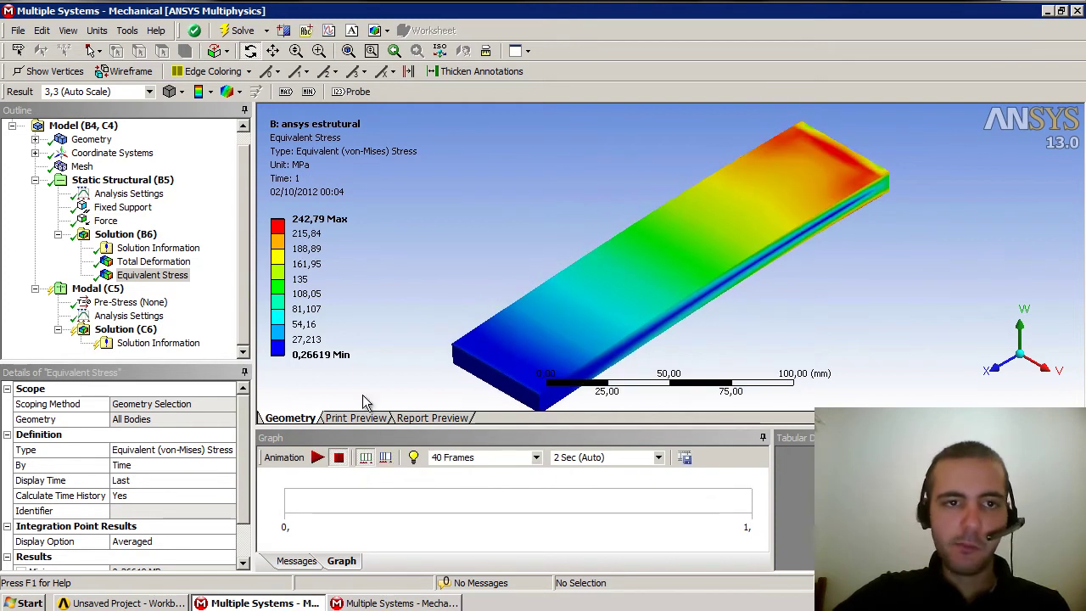
left_click(1076, 11)
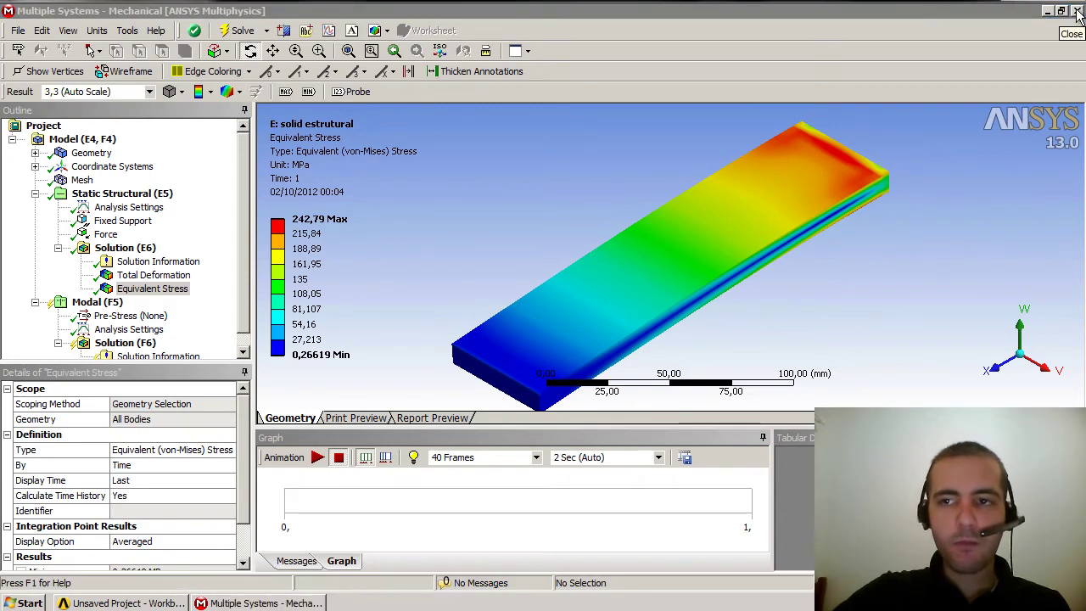
left_click(1076, 11)
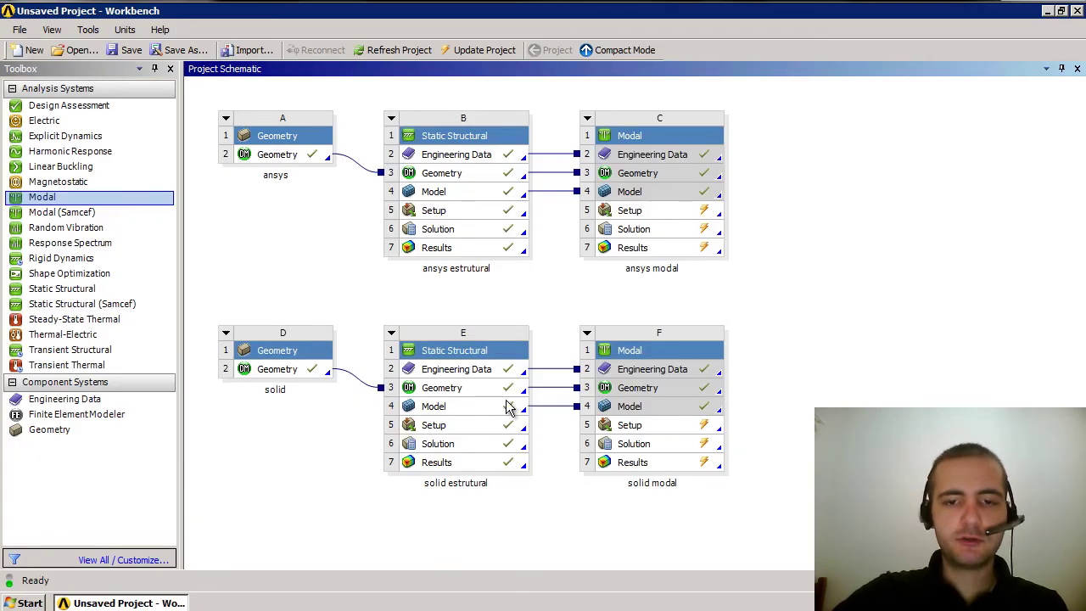
Step: Launch Mechanical on the ansys modal Setup (C5), then a second session on the solid Setup (F5)
left_click(663, 190)
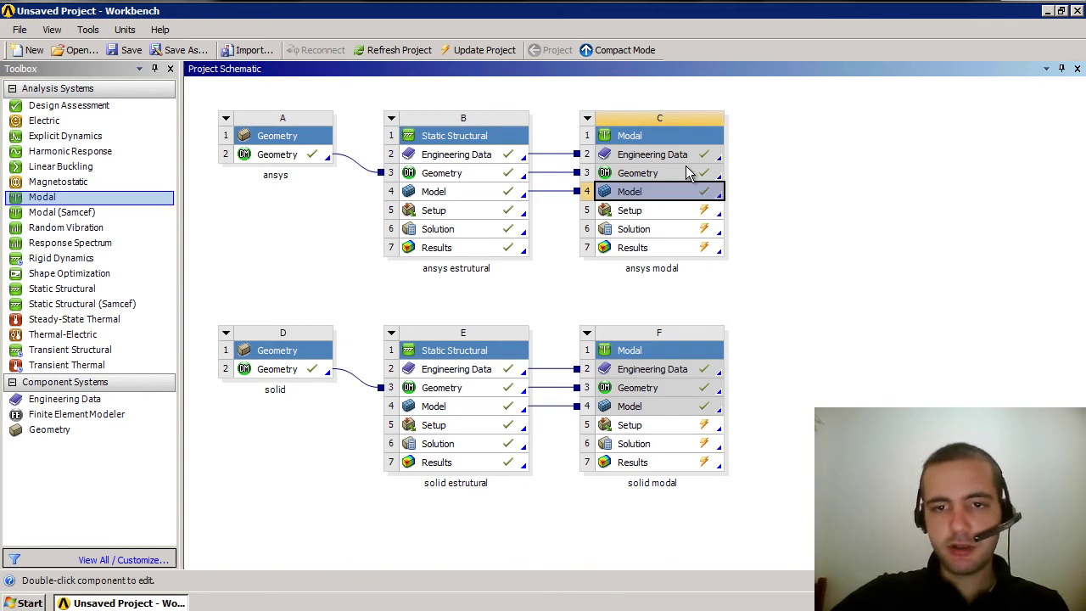
left_click(665, 214)
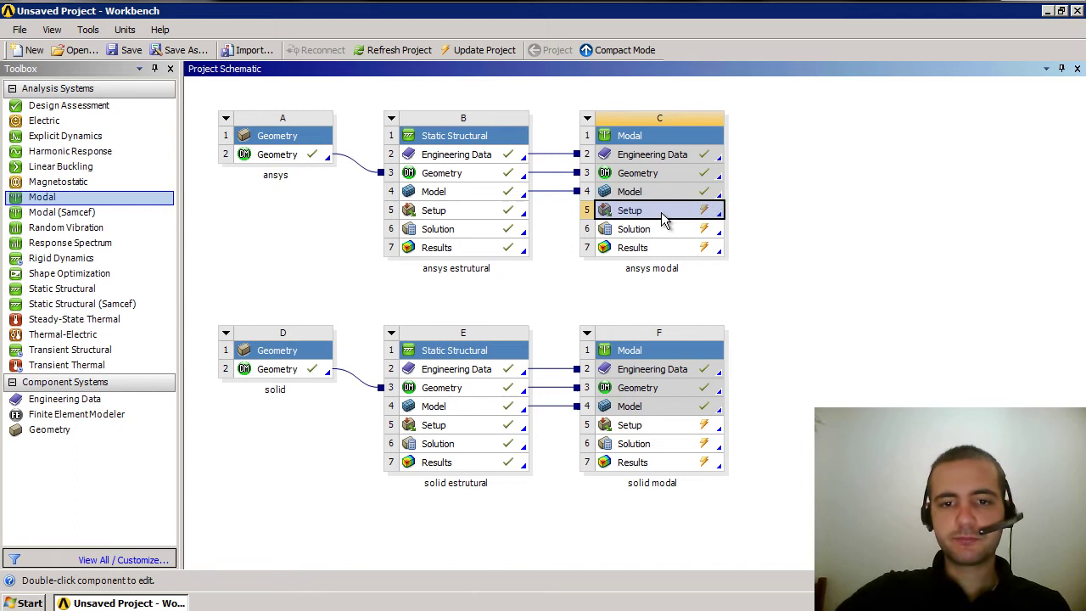
left_click(626, 433)
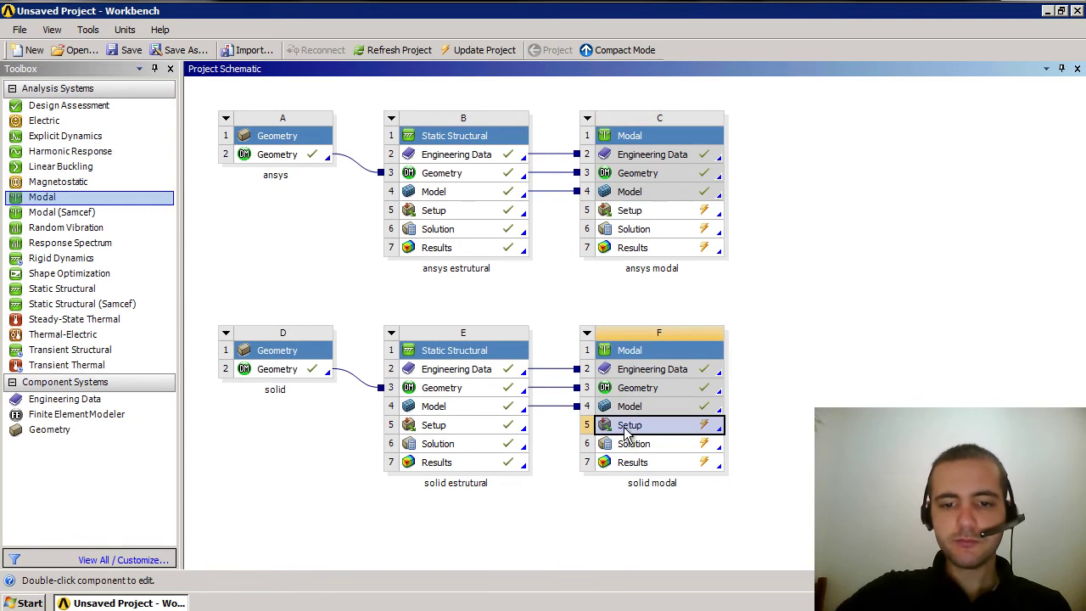
double_click(668, 212)
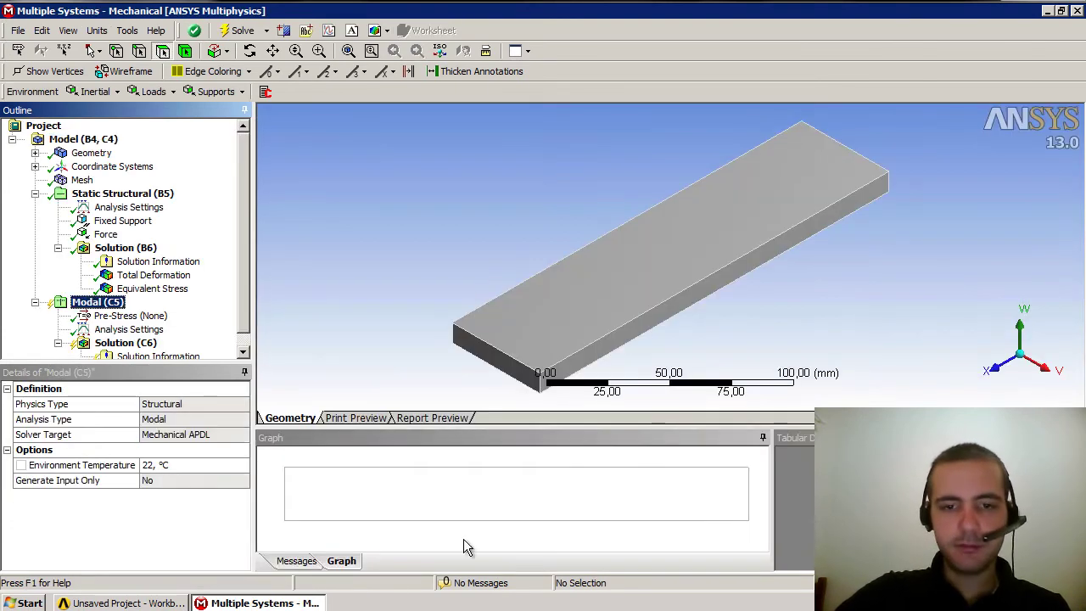
left_click(113, 603)
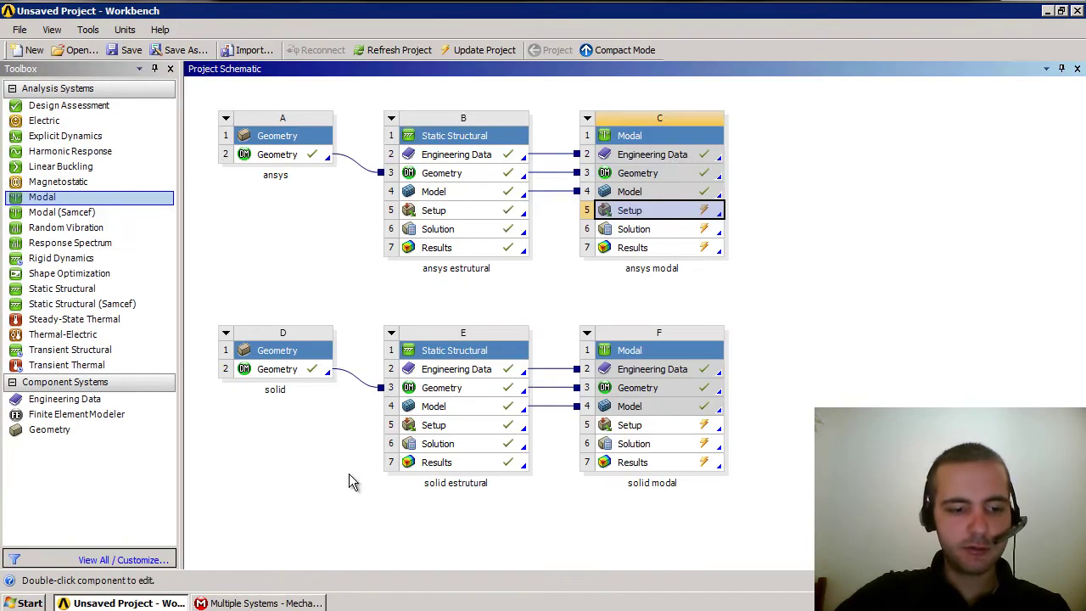
double_click(680, 425)
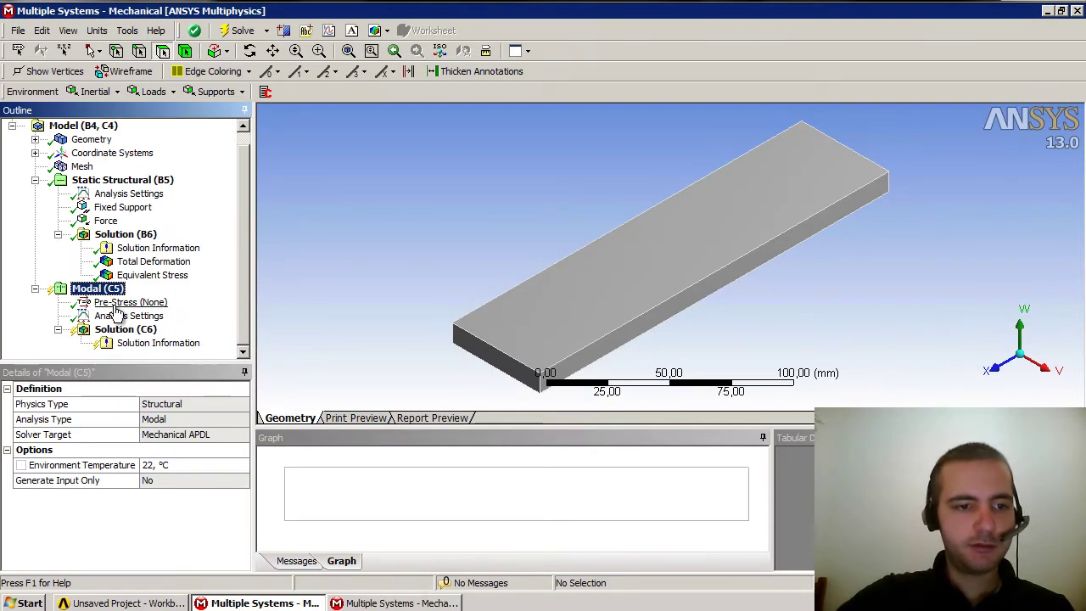
Step: Set Max Modes to Find to 12 in the Modal (C5) analysis settings
left_click(113, 317)
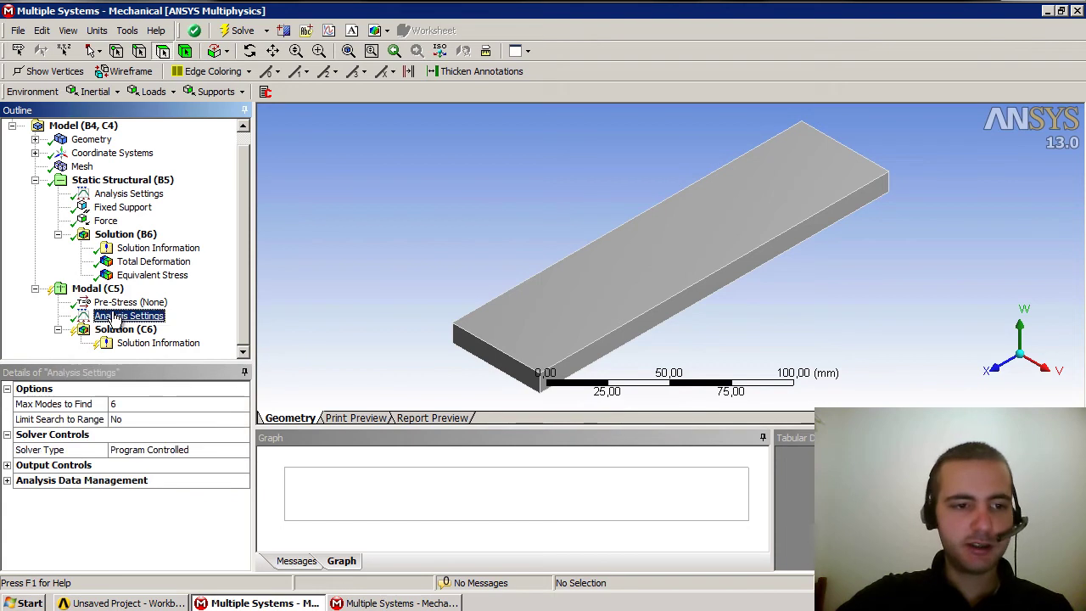
left_click(131, 404)
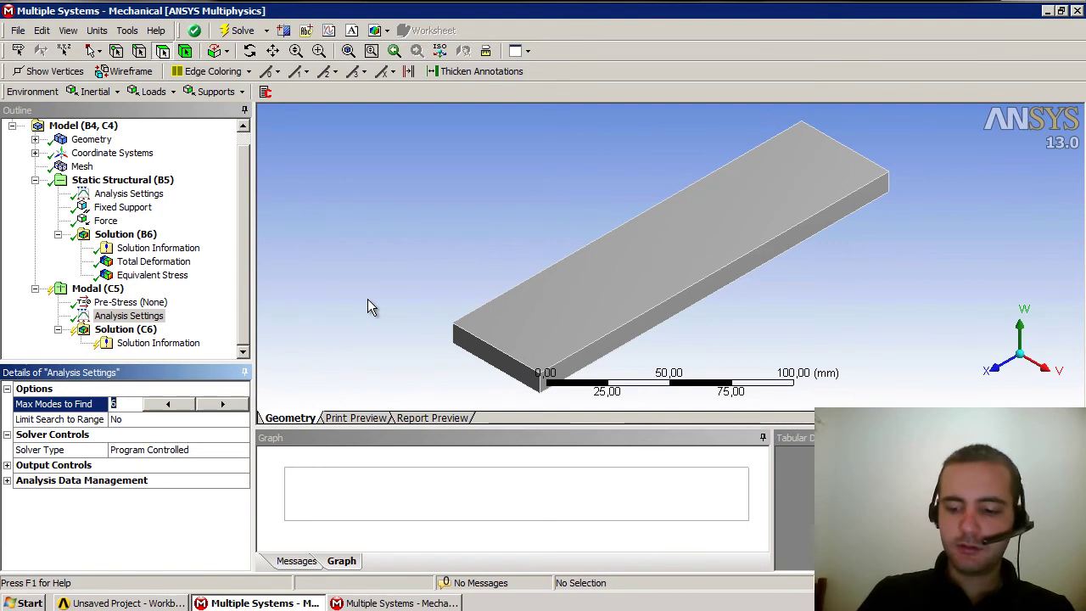
type("12")
key("Return")
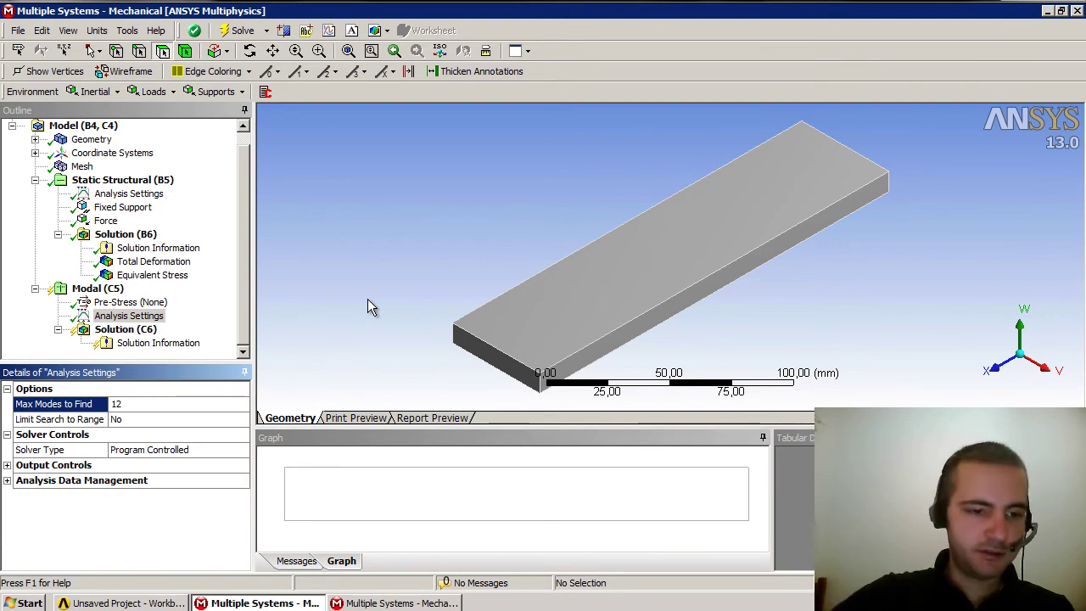
Step: Add the first three Total Deformation results under Solution (C6)
left_click(126, 329)
left_click(85, 92)
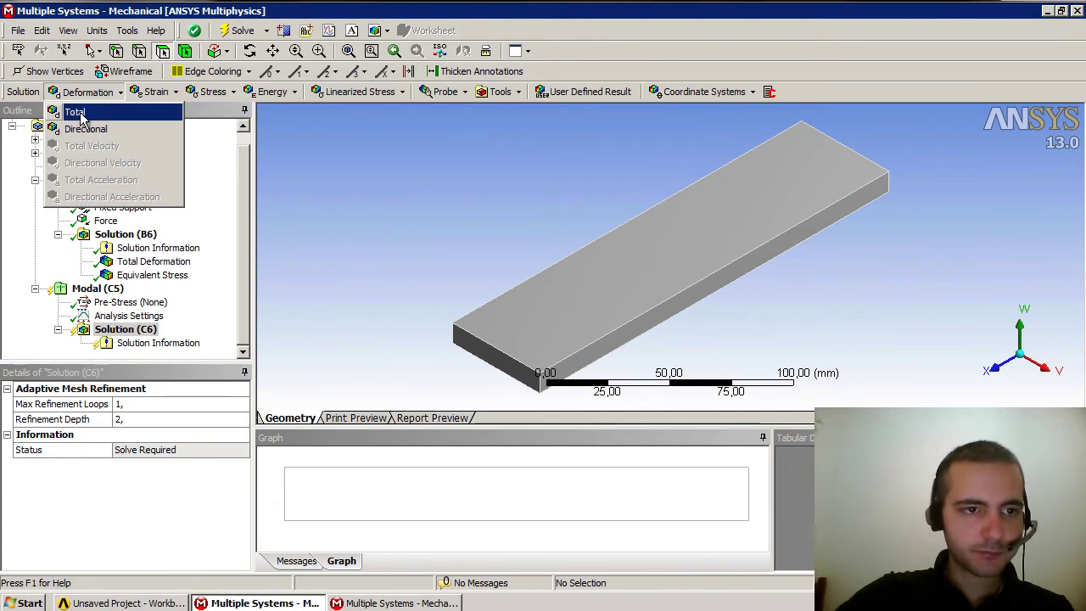
left_click(85, 119)
left_click(85, 92)
left_click(81, 112)
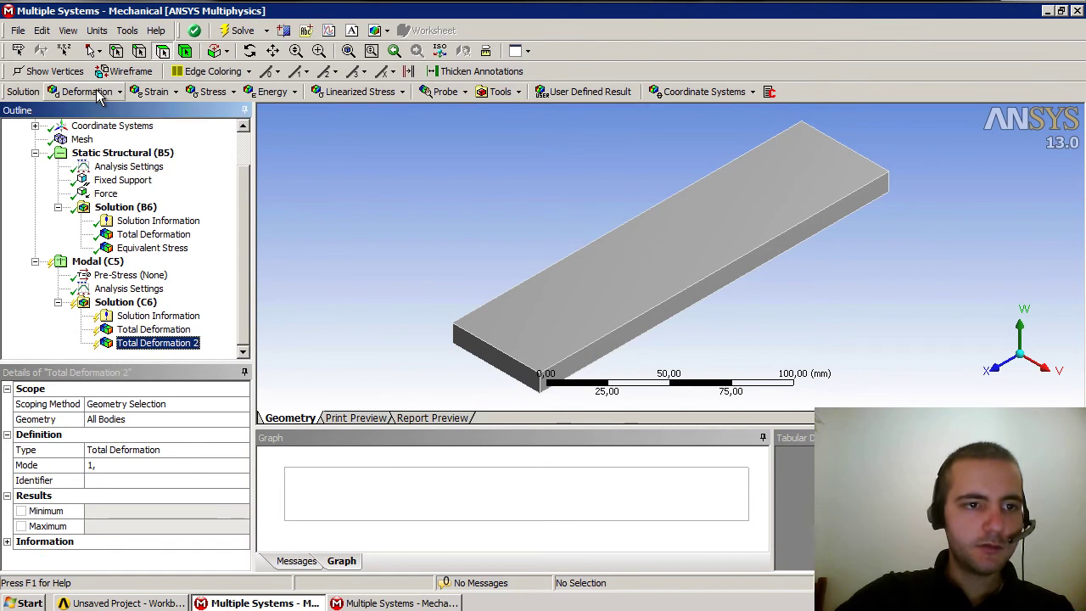
left_click(98, 94)
left_click(94, 110)
Step: Add Total Deformations 4–6 and begin editing the first result's mode
left_click(95, 92)
left_click(101, 112)
left_click(93, 92)
left_click(95, 112)
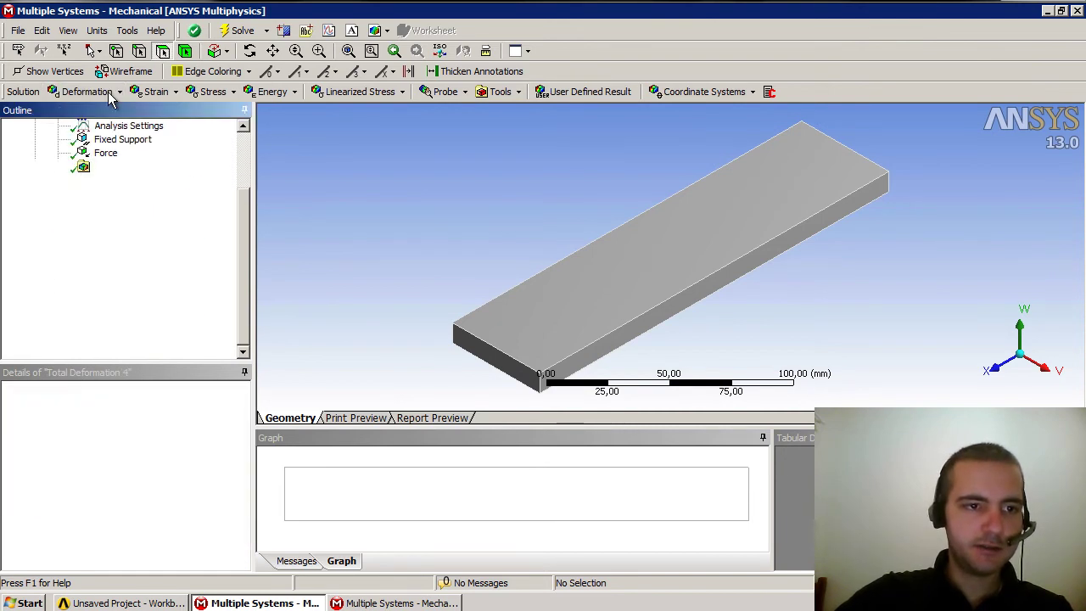
left_click(110, 95)
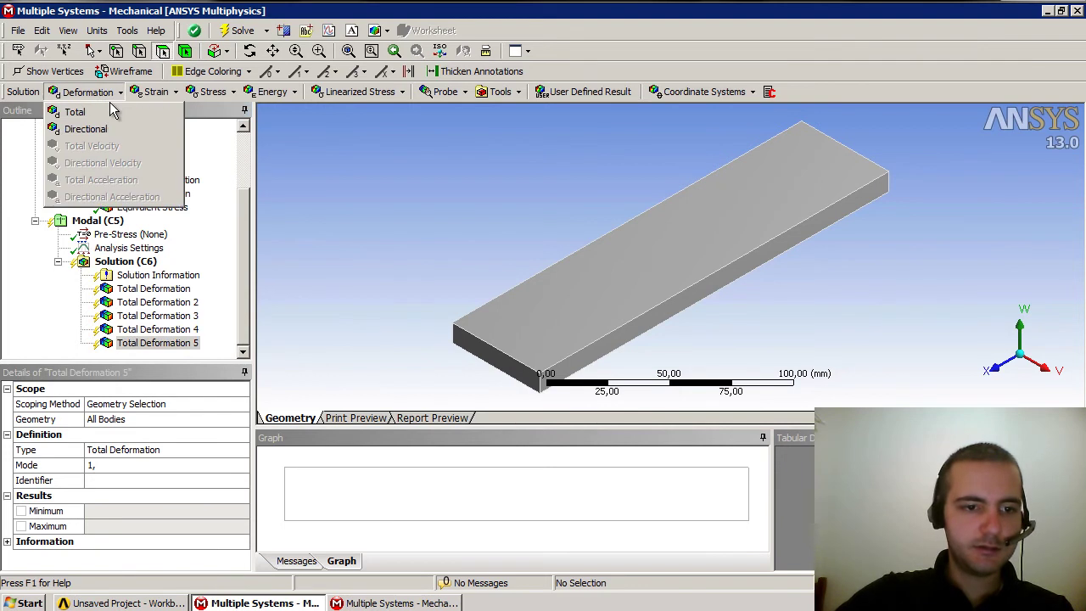
left_click(113, 111)
left_click(129, 278)
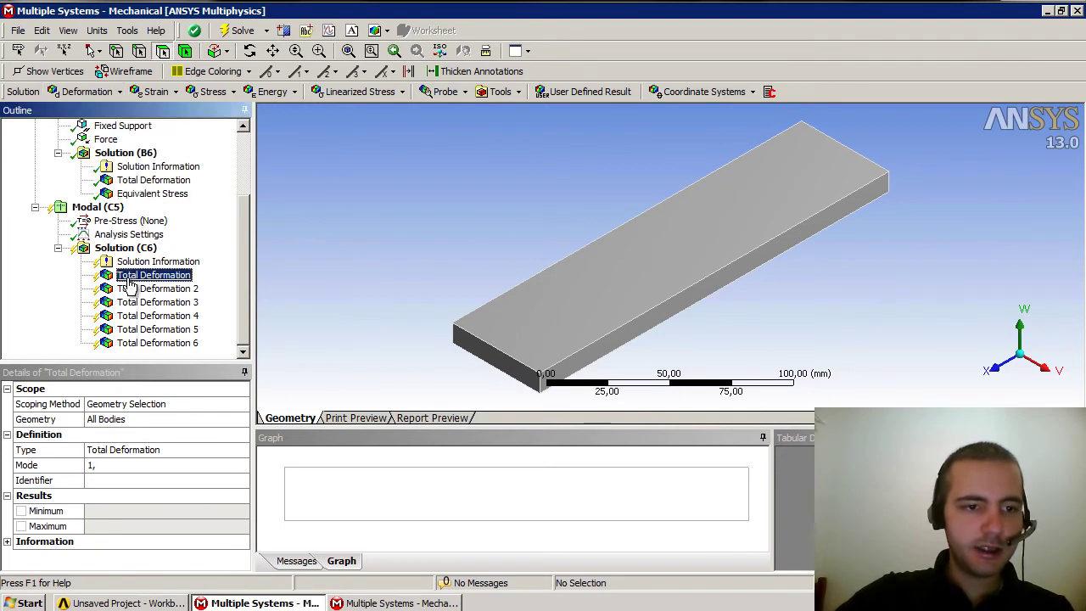
left_click(98, 465)
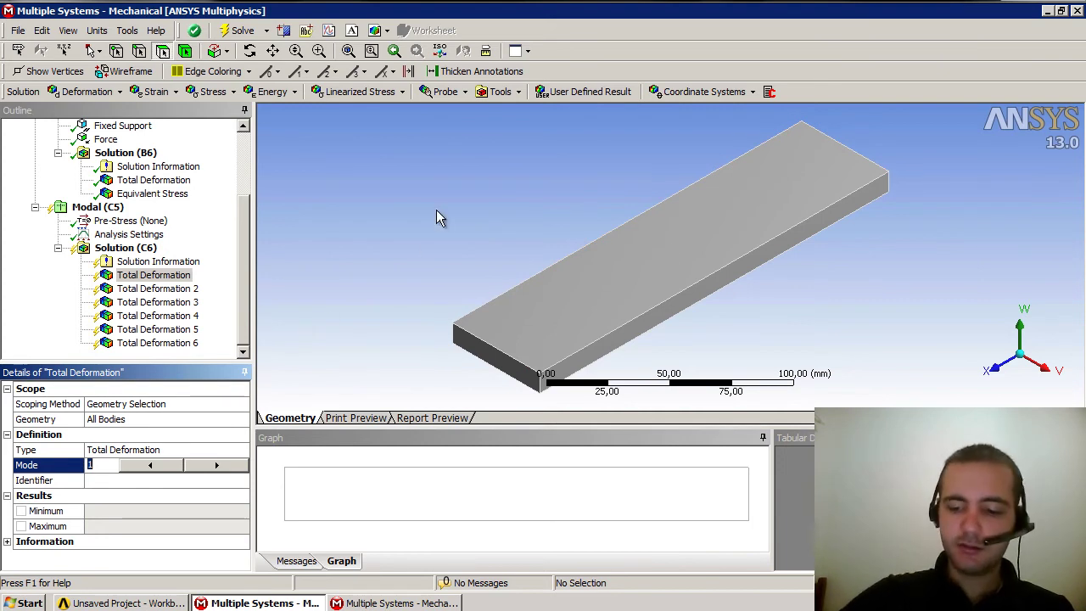
type("7")
Step: Assign modes 7, 8 and 9 to Total Deformations 1, 2 and 3
key("Return")
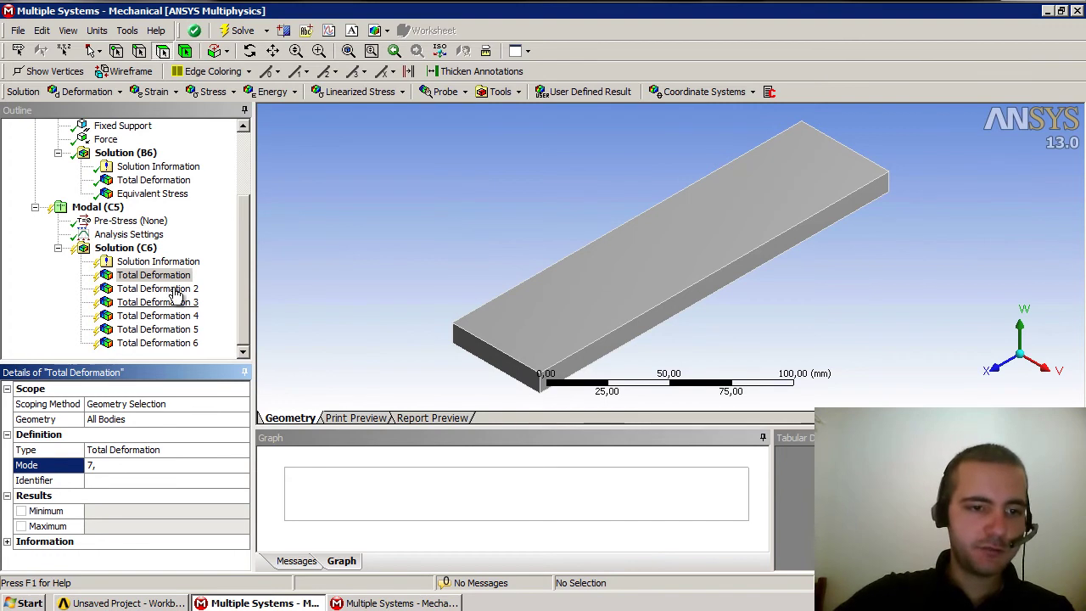
left_click(174, 289)
left_click(92, 465)
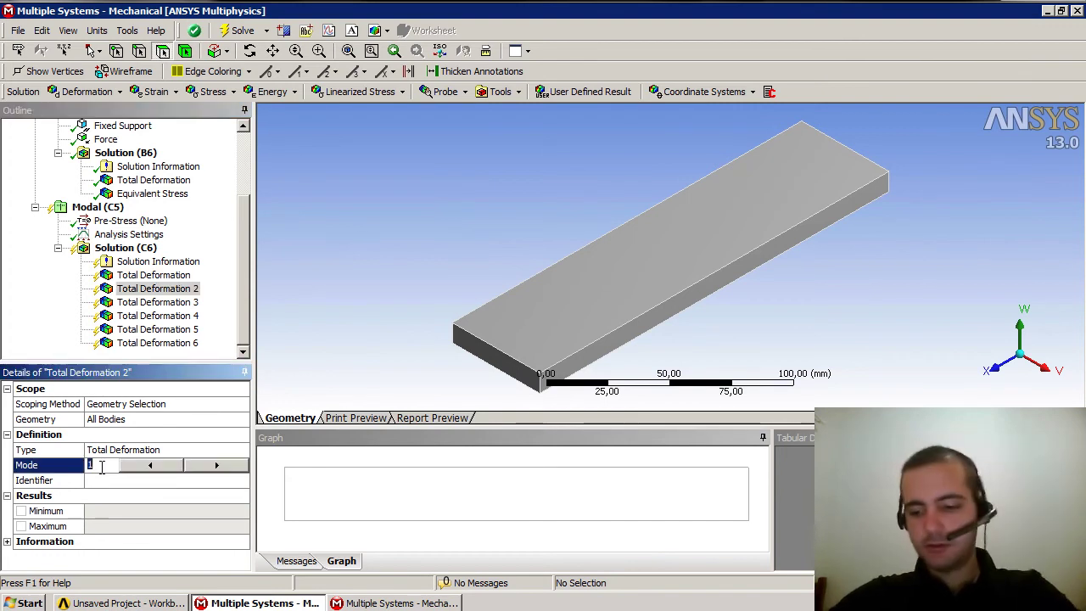
left_click(136, 302)
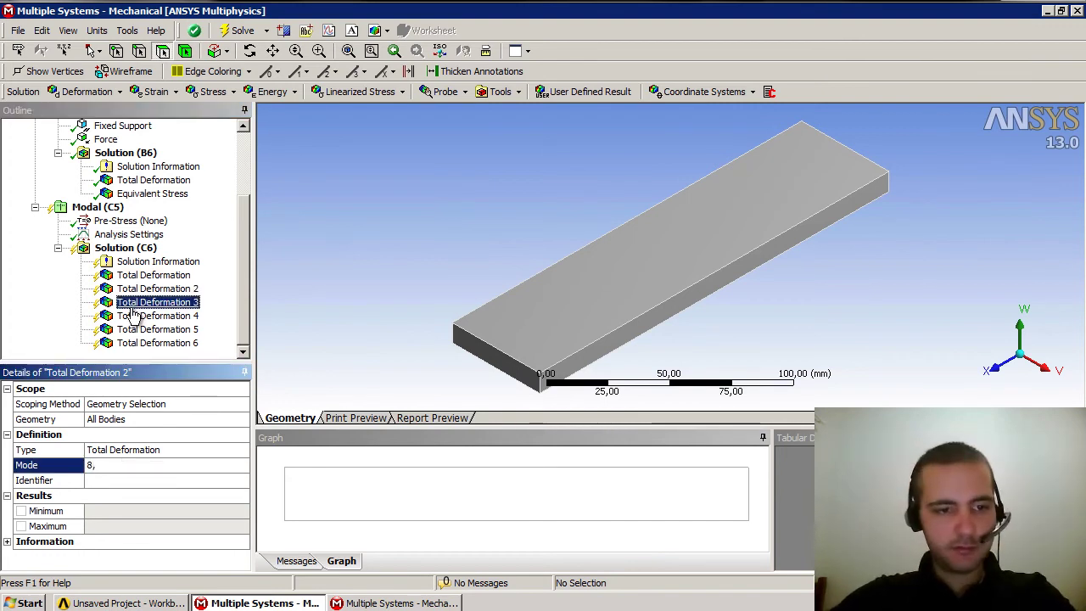
left_click(127, 466)
type("9")
key("Return")
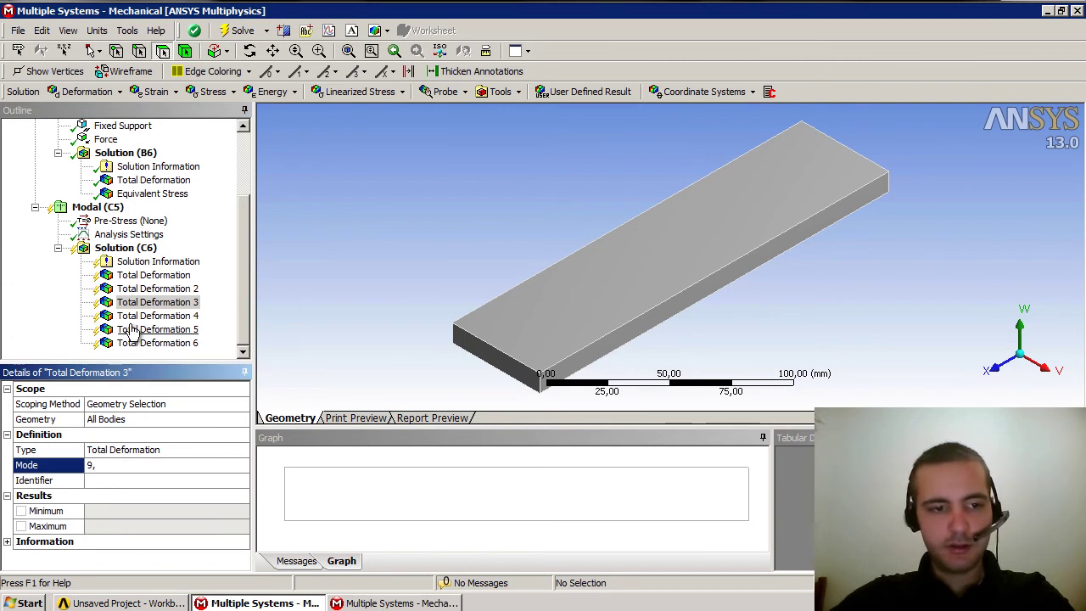
Step: Assign modes 10, 11 and 12 to Total Deformations 4–6, then verify the assigned modes
left_click(136, 316)
left_click(123, 465)
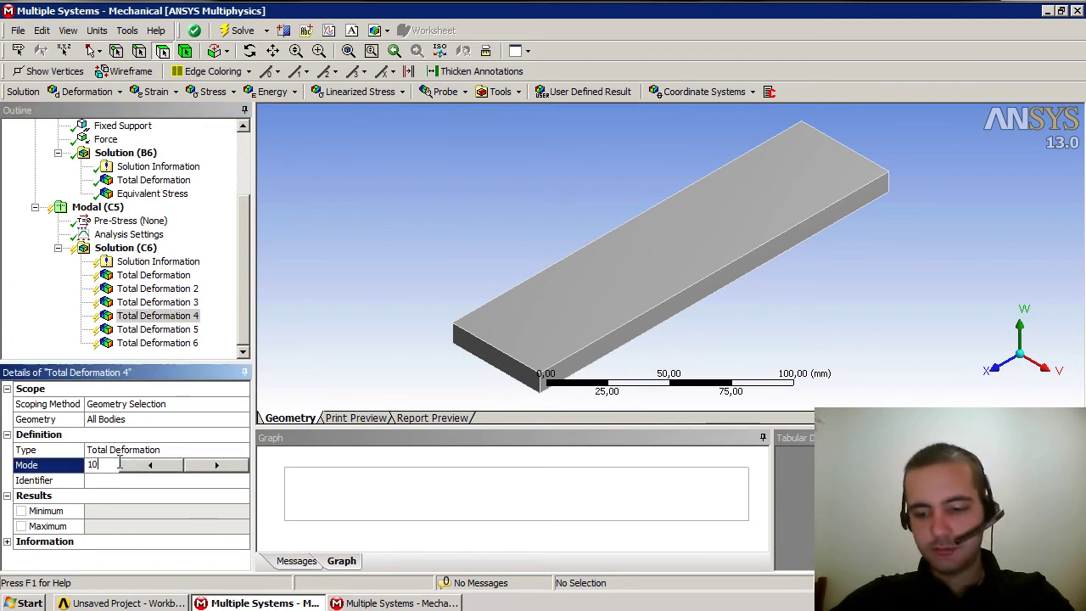
key("Return")
left_click(136, 329)
left_click(101, 465)
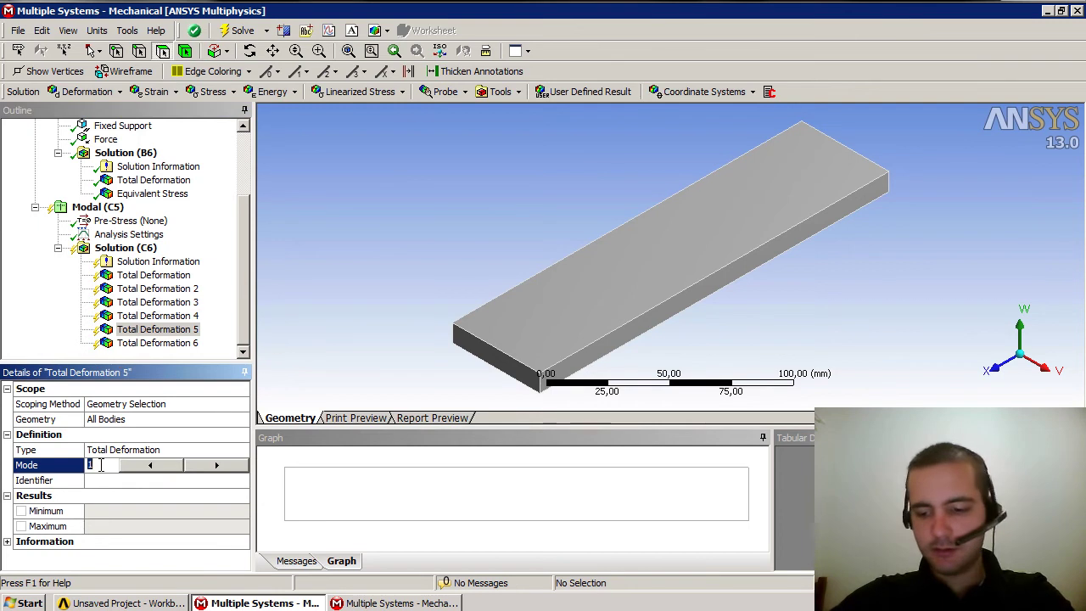
type("1")
key("Return")
left_click(150, 342)
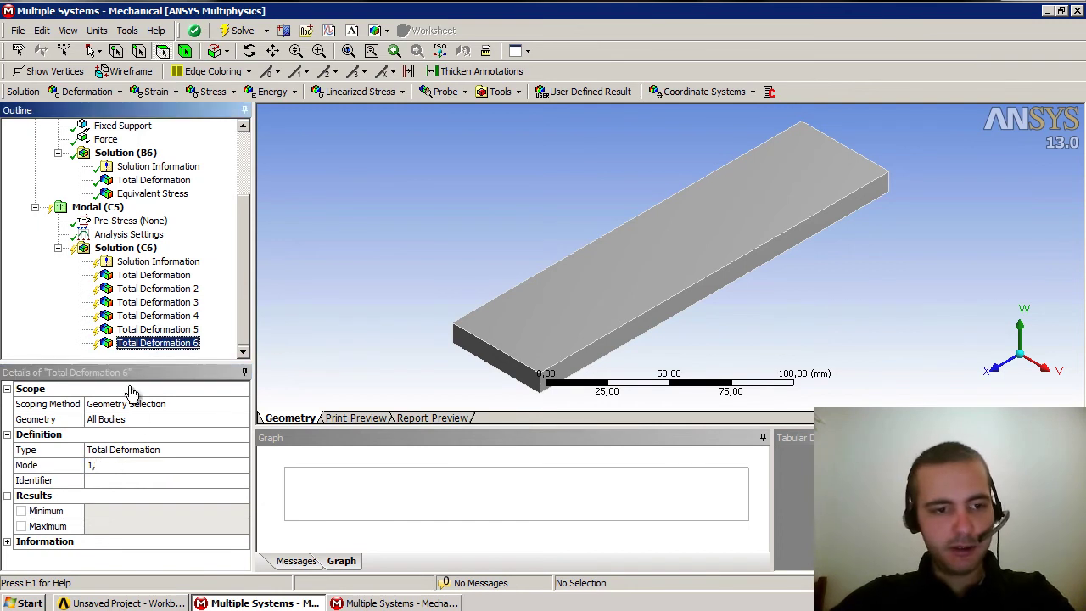
left_click(109, 465)
type("12,")
key("Return")
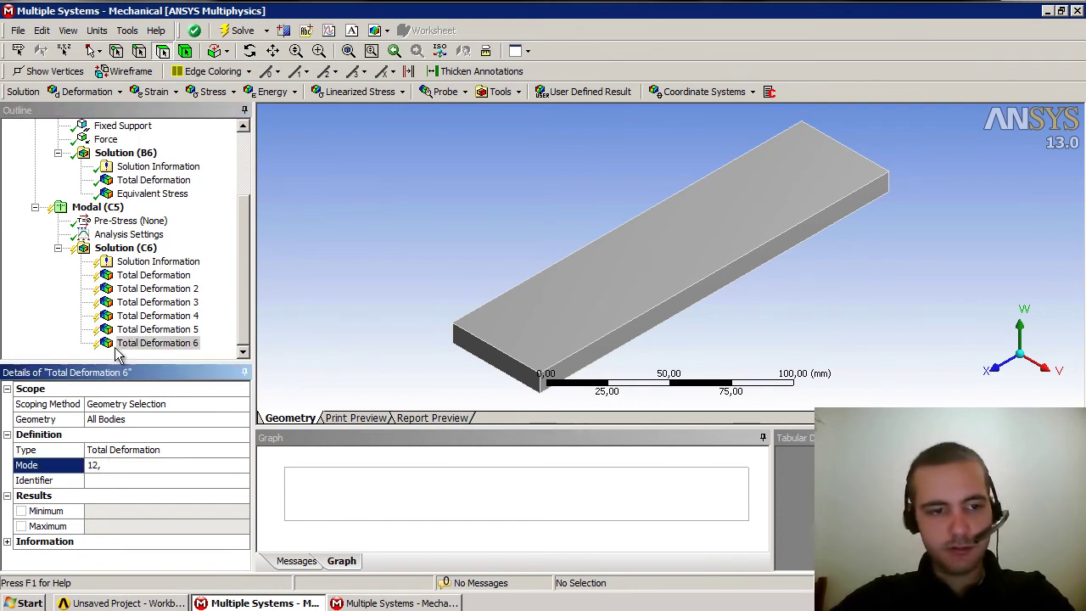
left_click(135, 329)
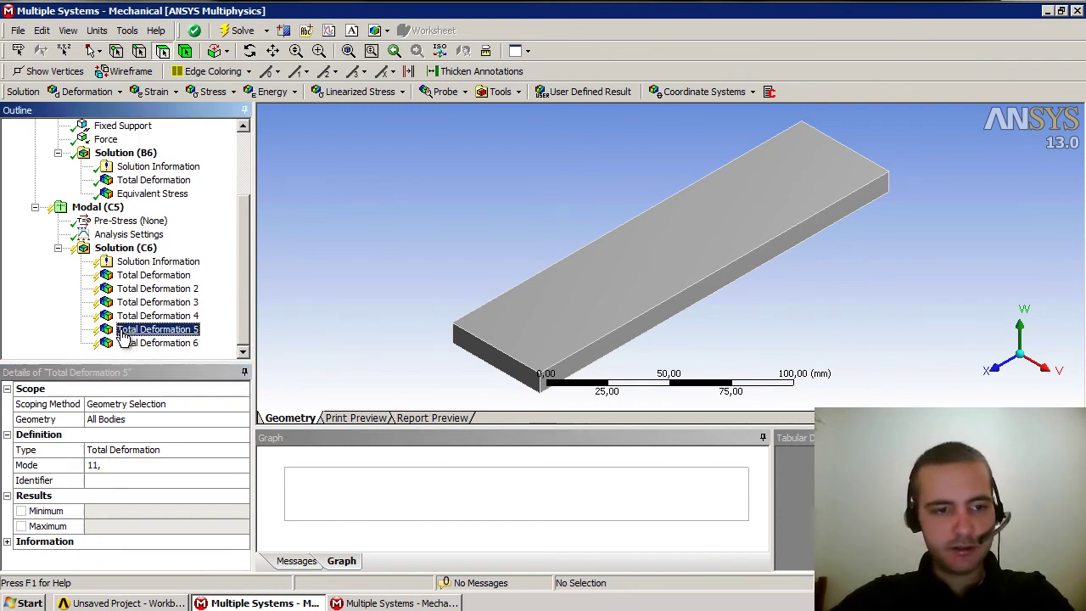
left_click(140, 277)
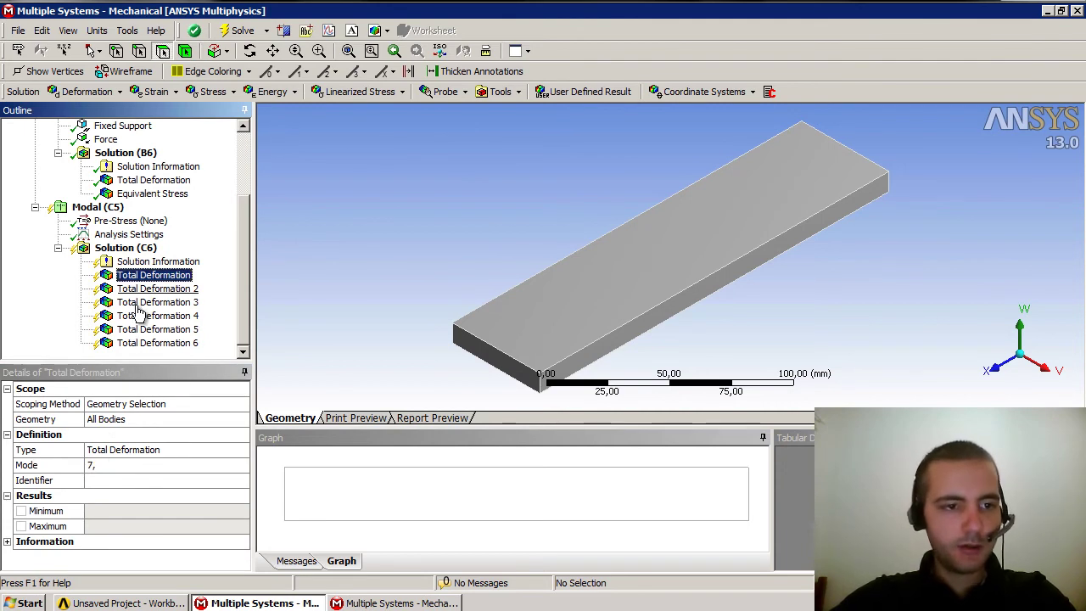
Step: In the solid modal session, set Modal (F5) Max Modes to Find to 12
left_click(399, 604)
left_click(127, 330)
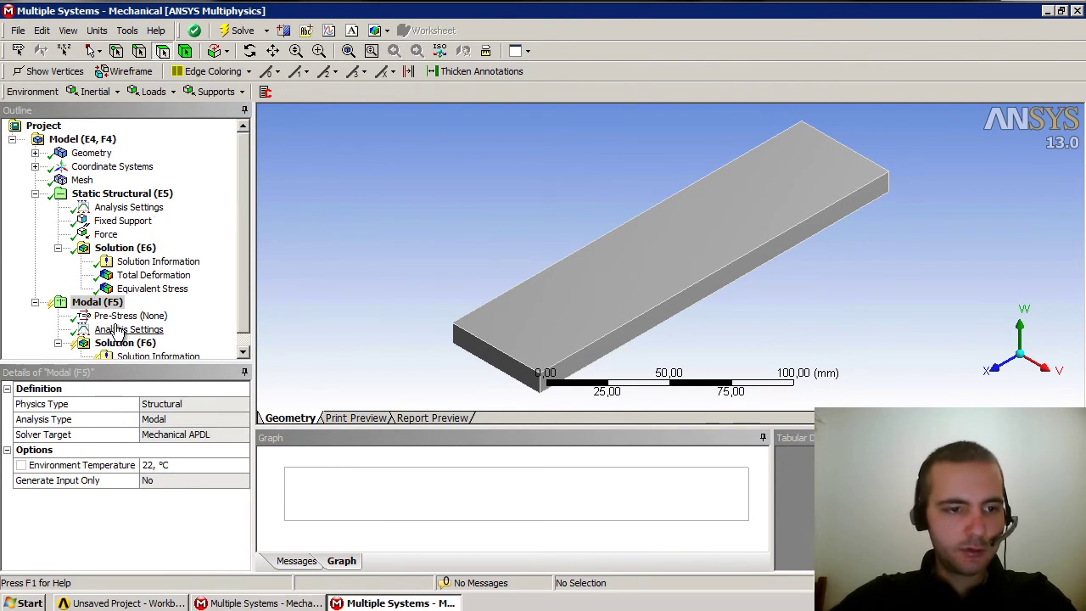
left_click(244, 342)
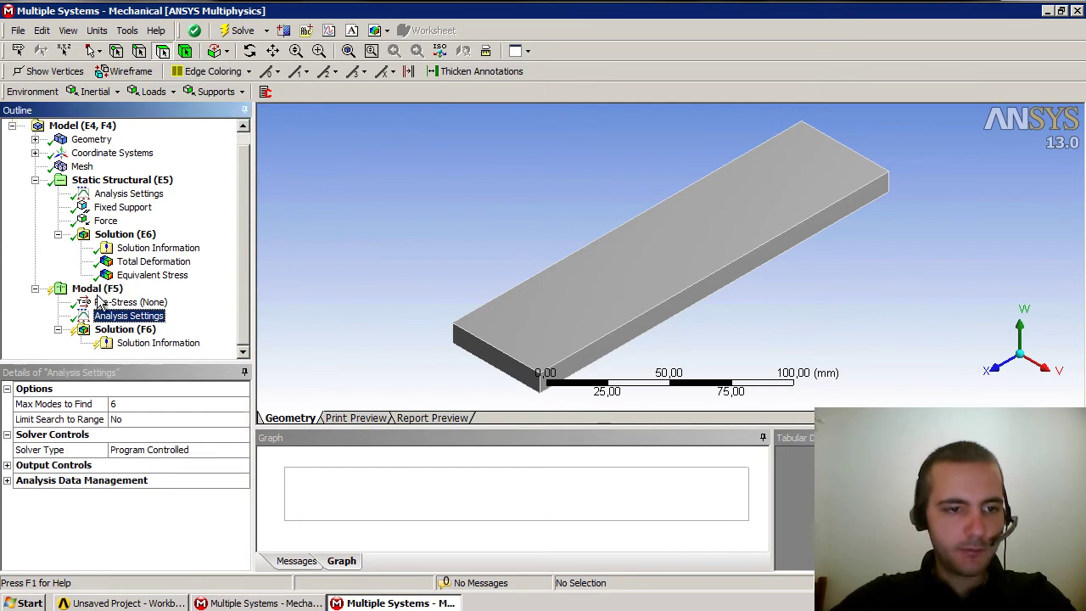
left_click(136, 404)
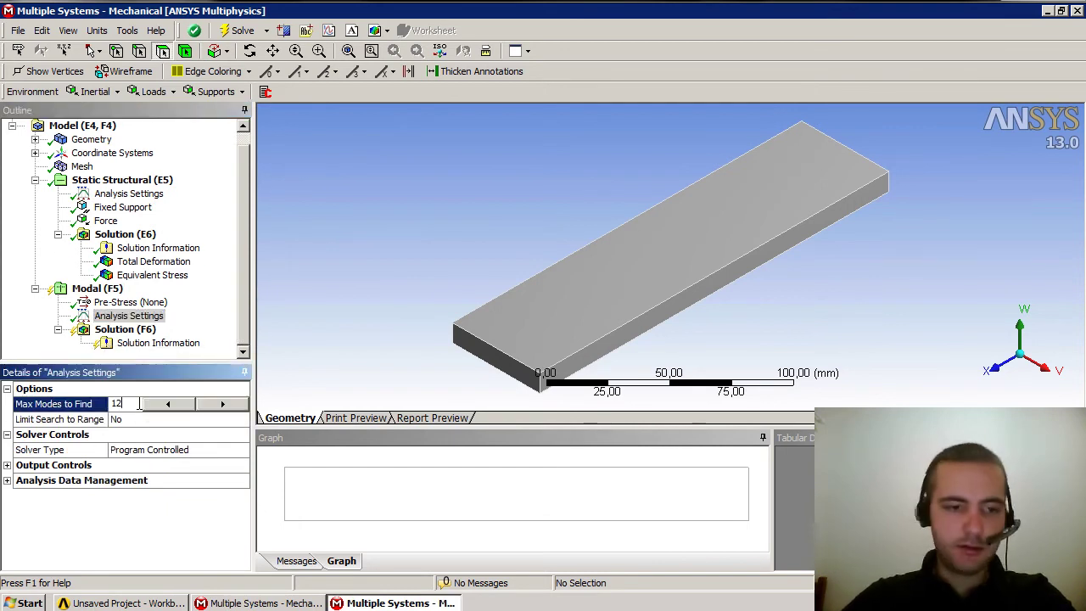
type("12")
key("Return")
Step: Add six Total Deformation results under Solution (F6)
left_click(126, 329)
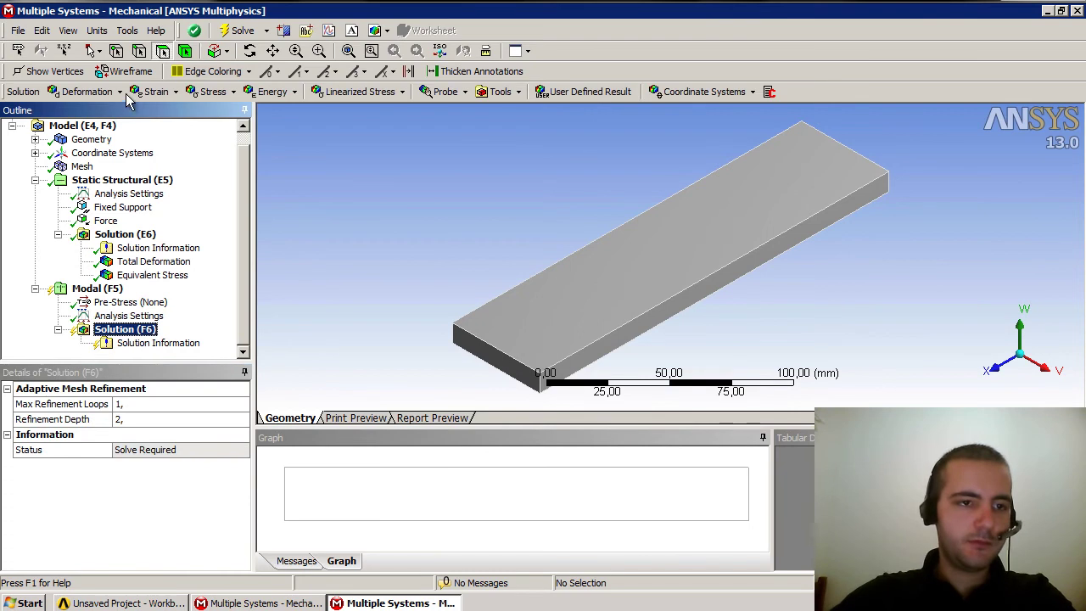
left_click(110, 93)
left_click(84, 112)
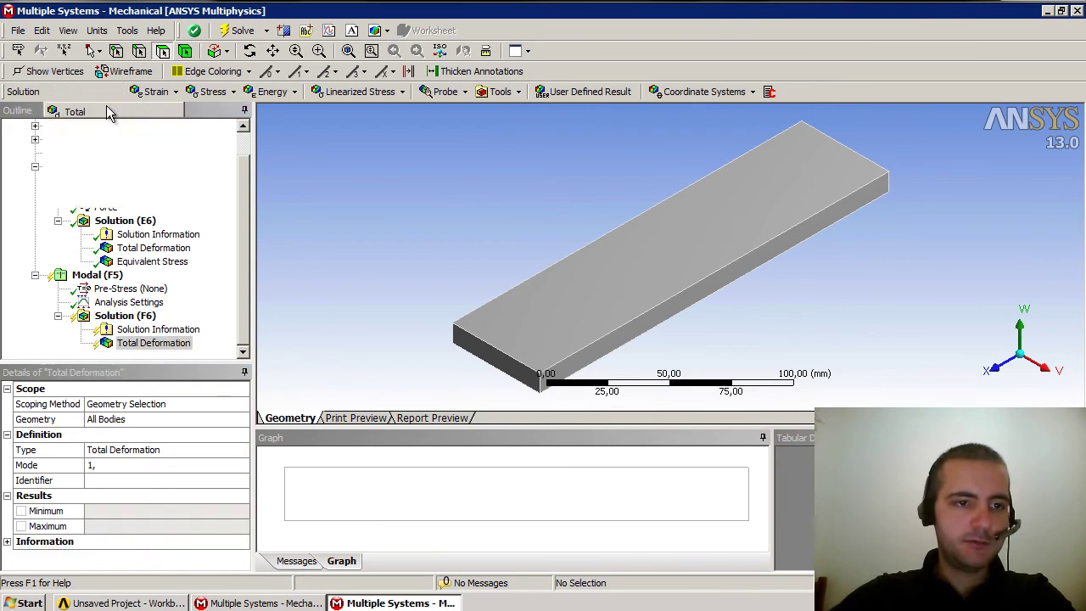
left_click(77, 112)
left_click(85, 91)
left_click(76, 112)
left_click(85, 92)
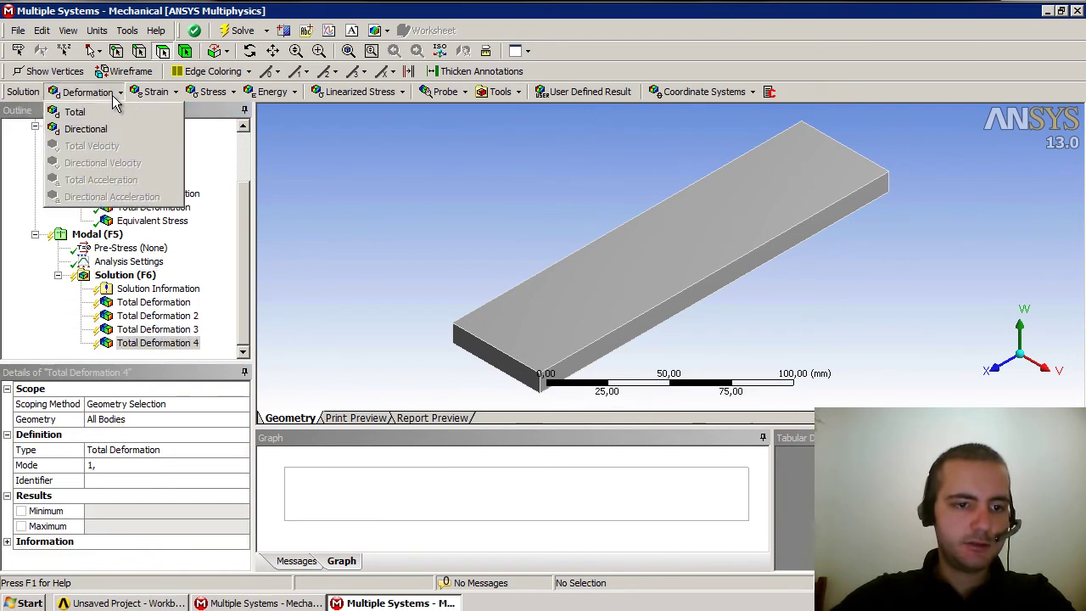
left_click(74, 112)
left_click(84, 92)
left_click(75, 112)
Step: Assign modes 7, 8 and 9 to Total Deformations 1, 2 and 3
left_click(154, 275)
left_click(120, 461)
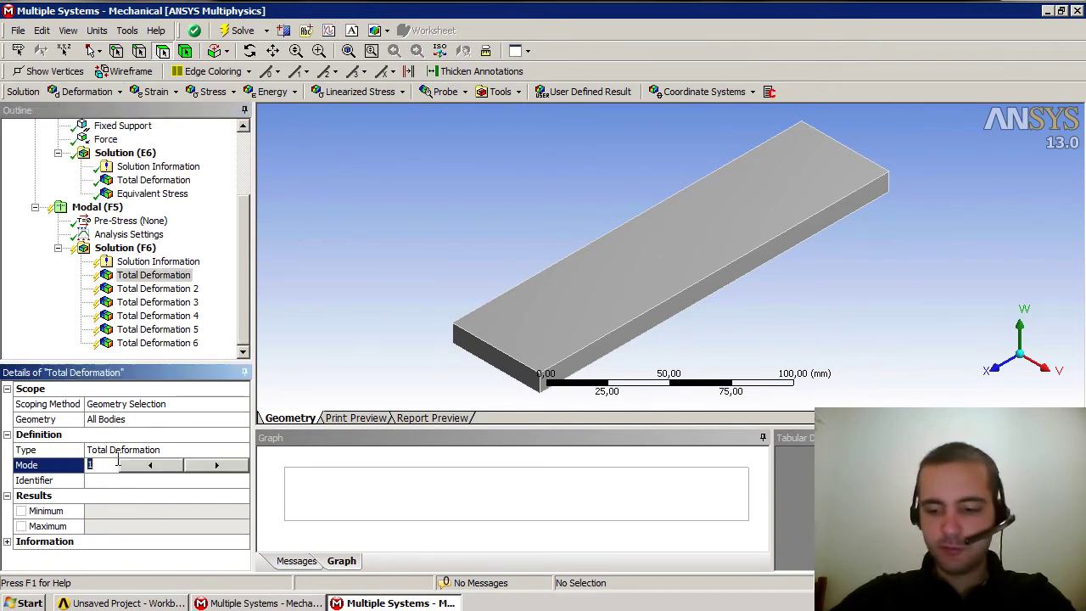
type("7,")
left_click(157, 289)
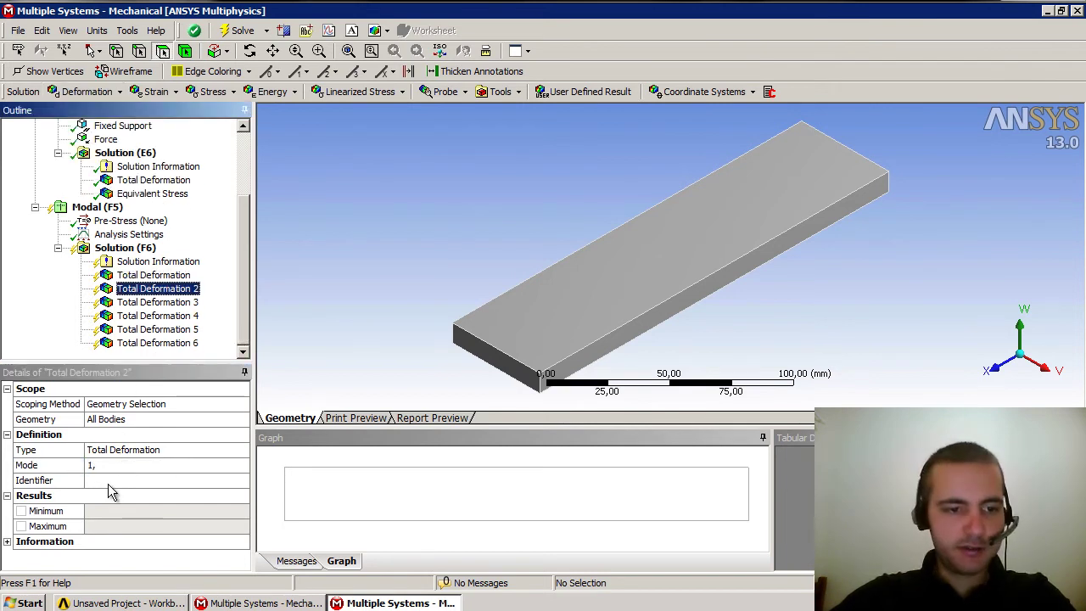
left_click(111, 465)
type("8")
key("Return")
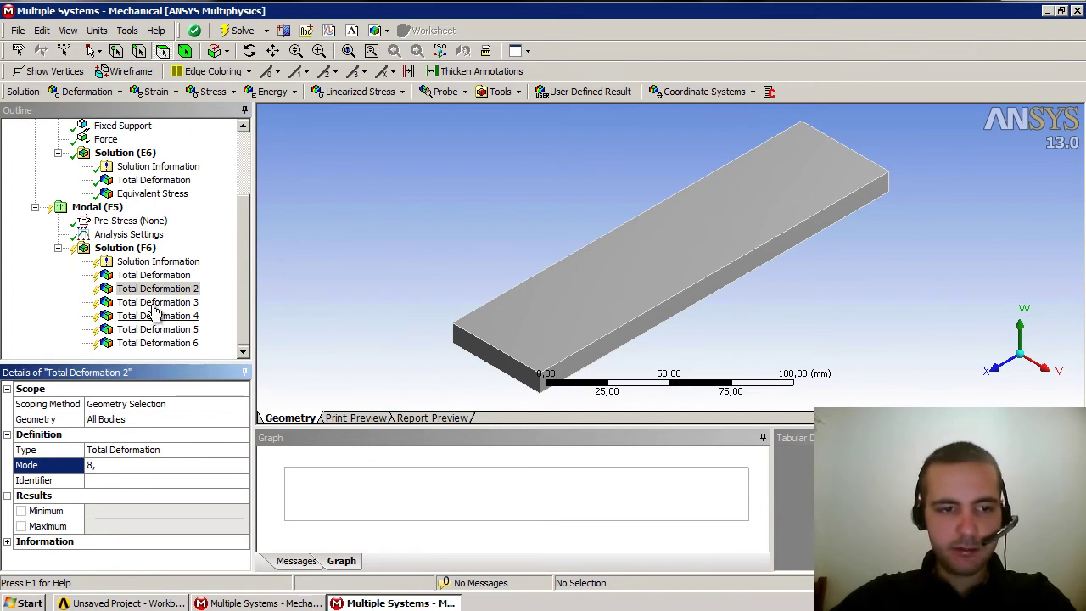
left_click(155, 303)
left_click(114, 463)
type("9")
key("Return")
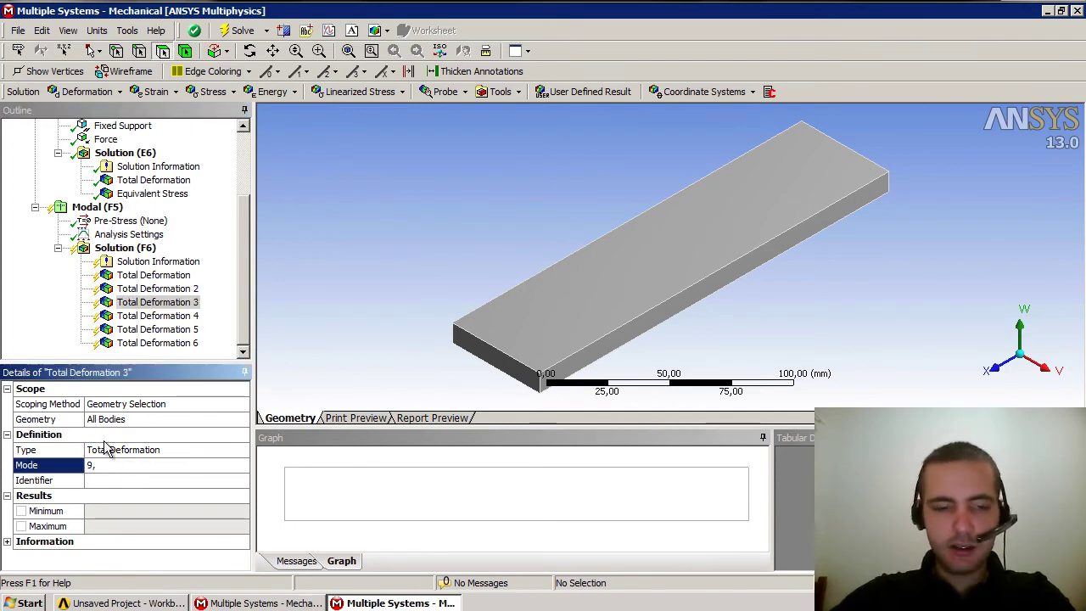
Step: Assign modes 10, 11 and 12 to Total Deformations 4–6 and recheck the modes-to-find setting
left_click(146, 315)
left_click(103, 465)
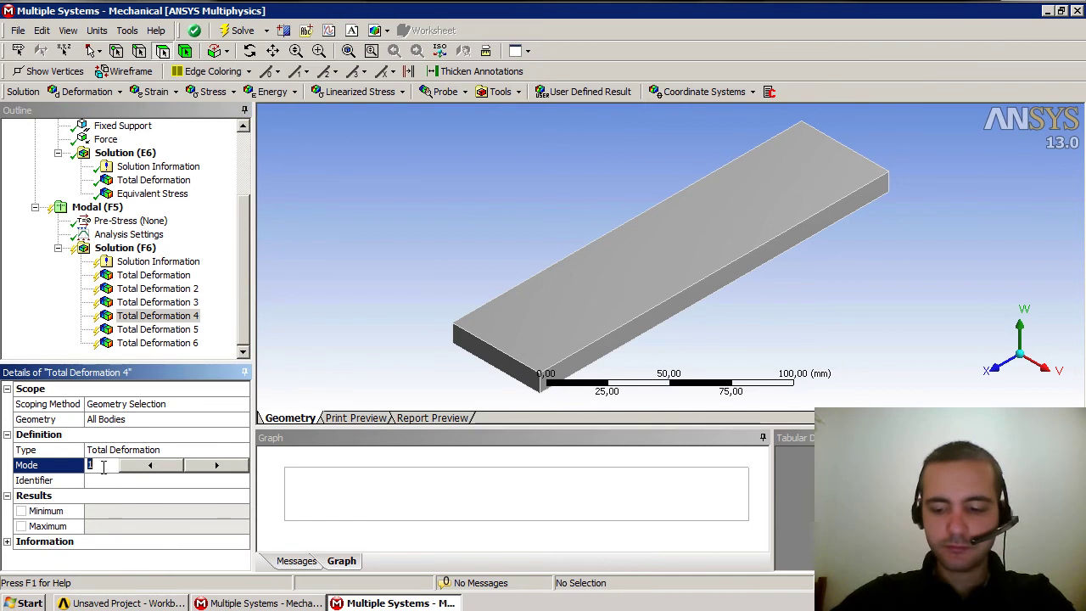
key("Return")
left_click(157, 329)
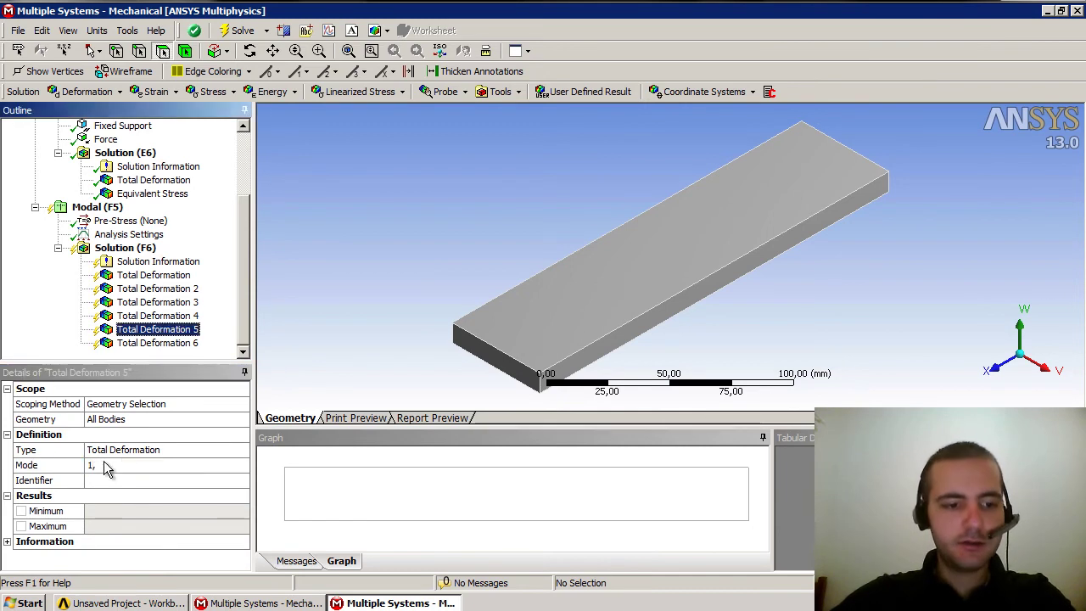
left_click(106, 465)
type("11,")
key("Return")
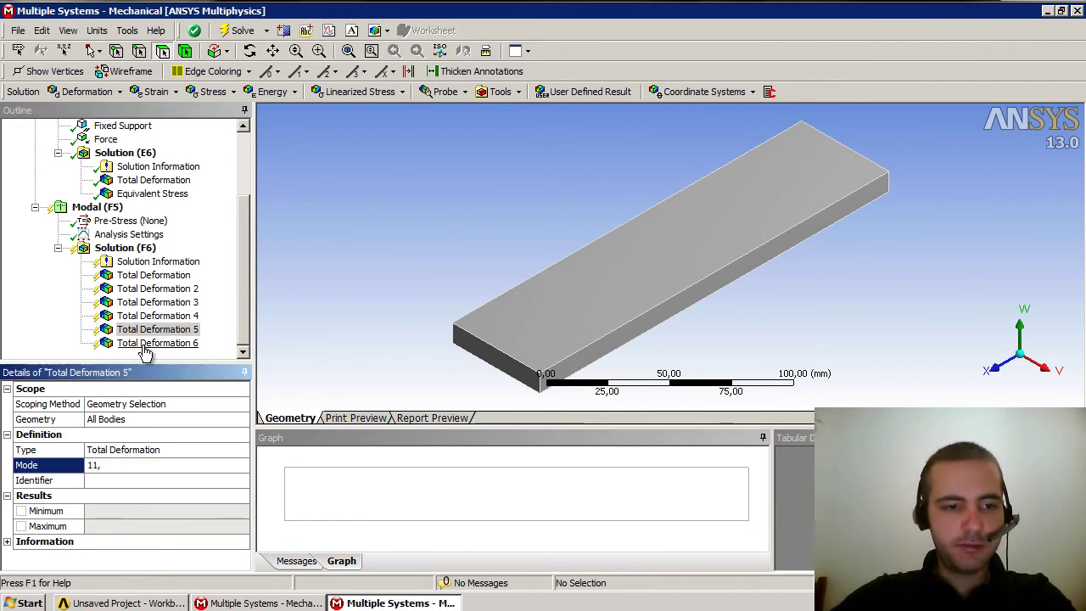
left_click(146, 343)
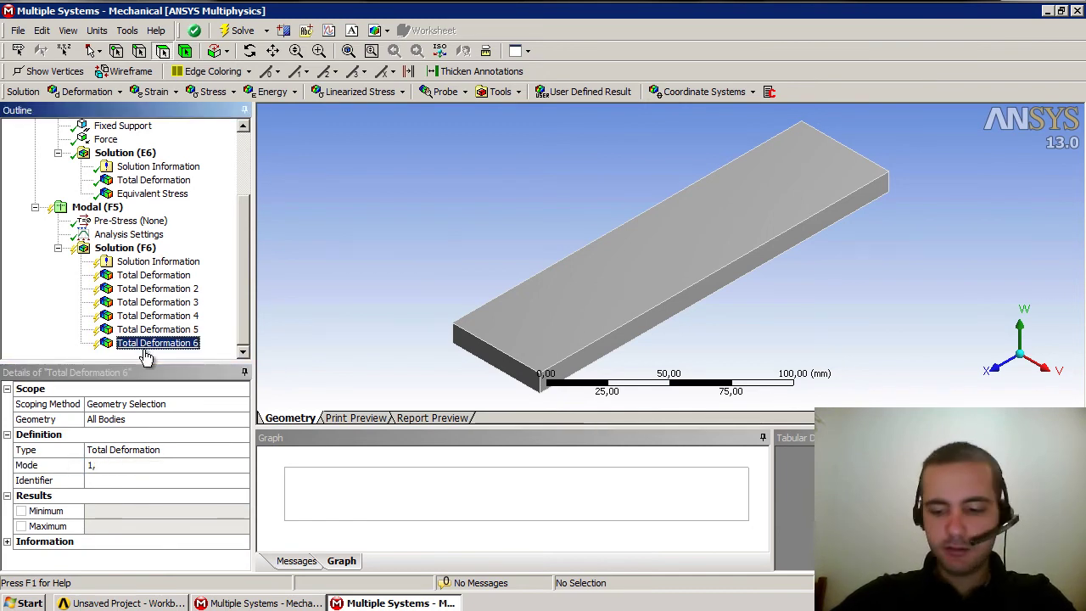
left_click(117, 464)
type("12,")
key("Return")
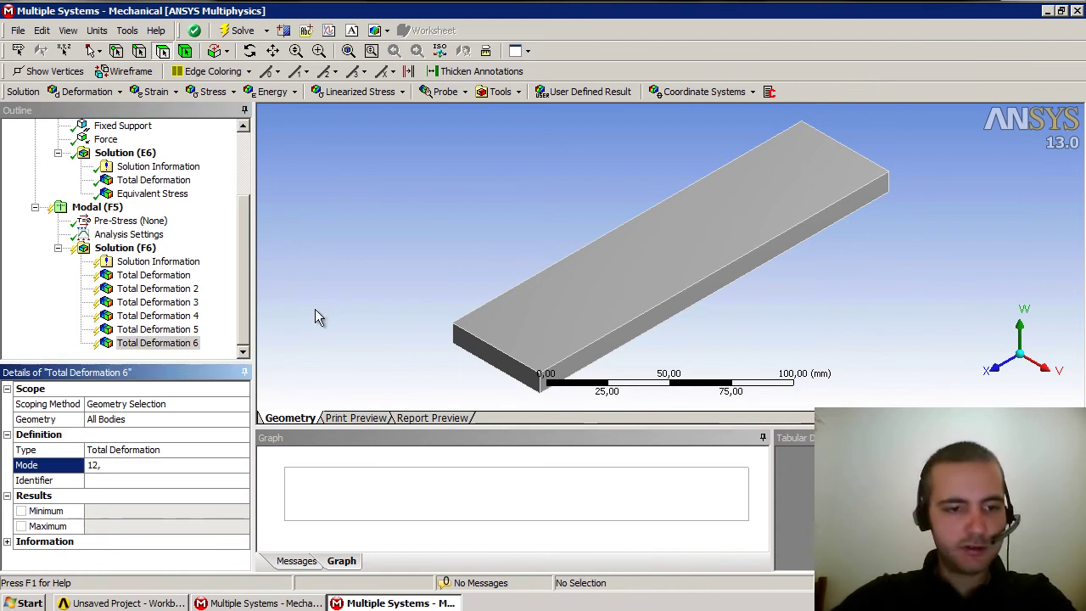
left_click(314, 310)
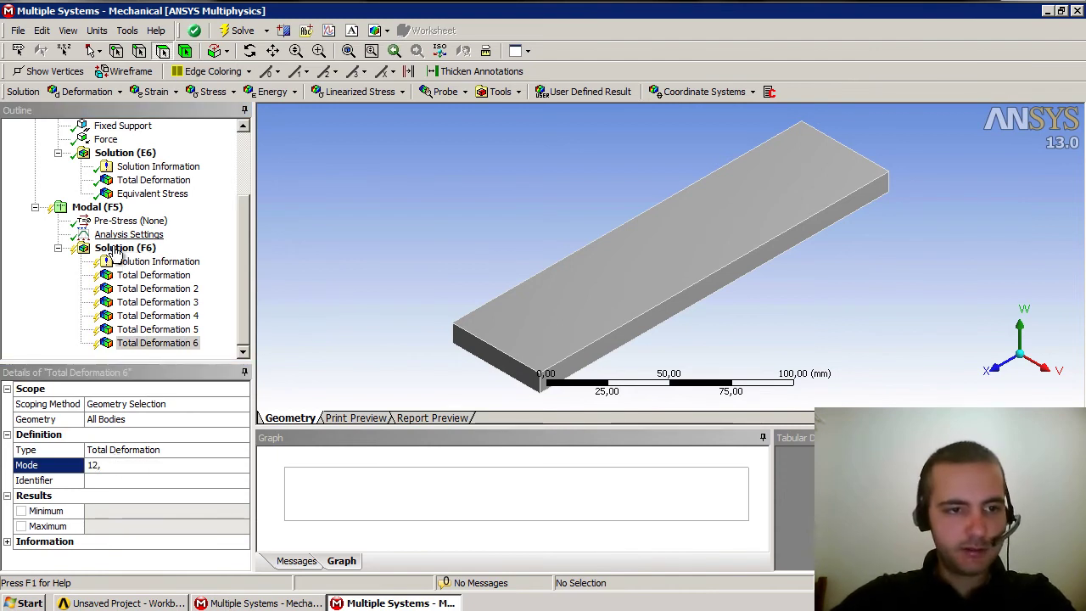
left_click(123, 234)
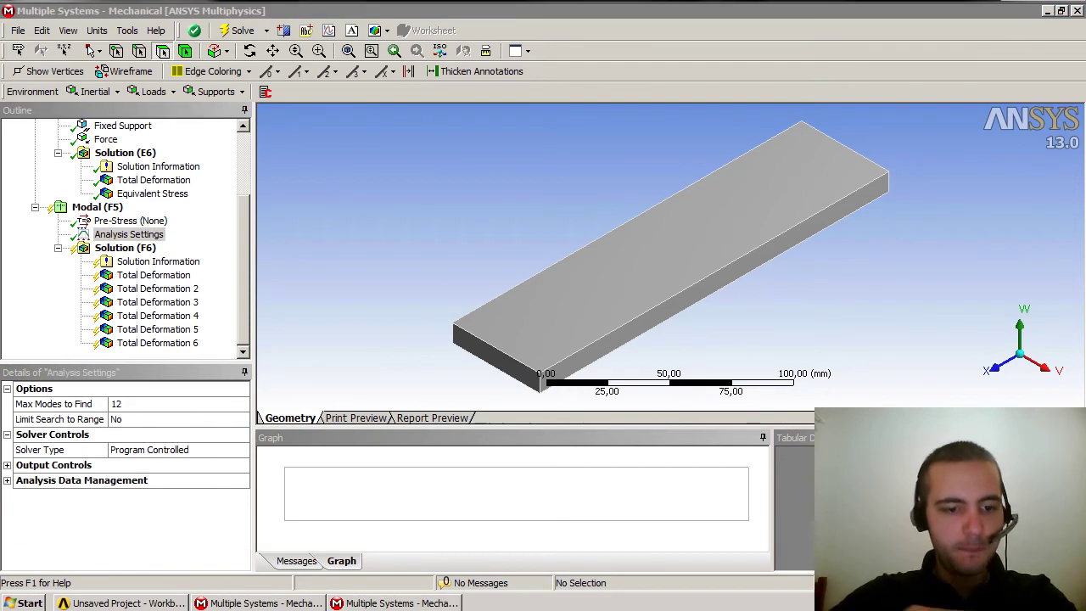
left_click(259, 604)
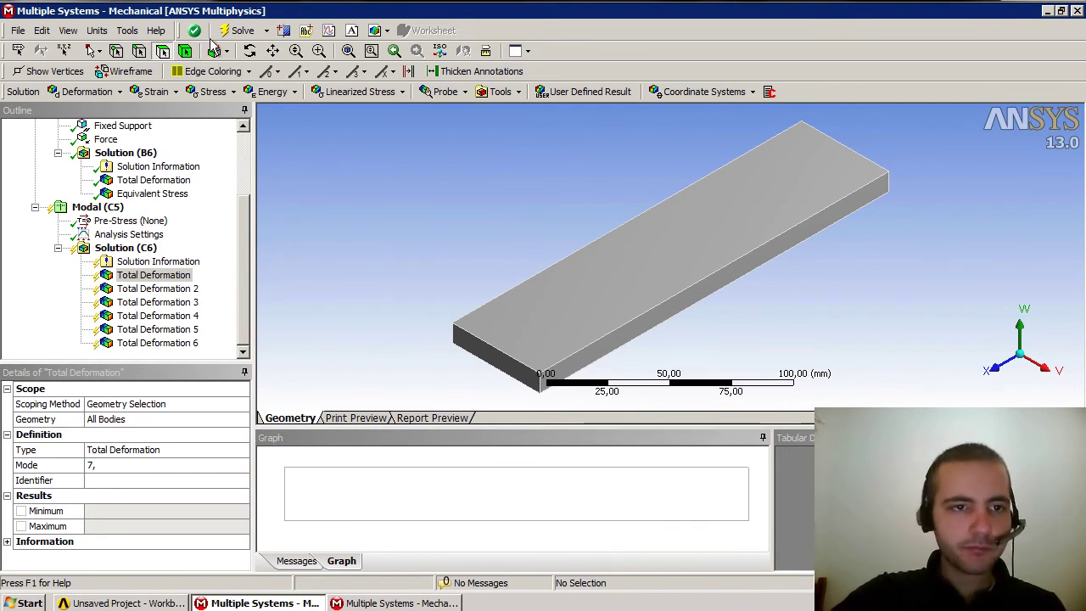
Step: Solve the ansys model's modal Solution (C6)
left_click(114, 262)
left_click(123, 247)
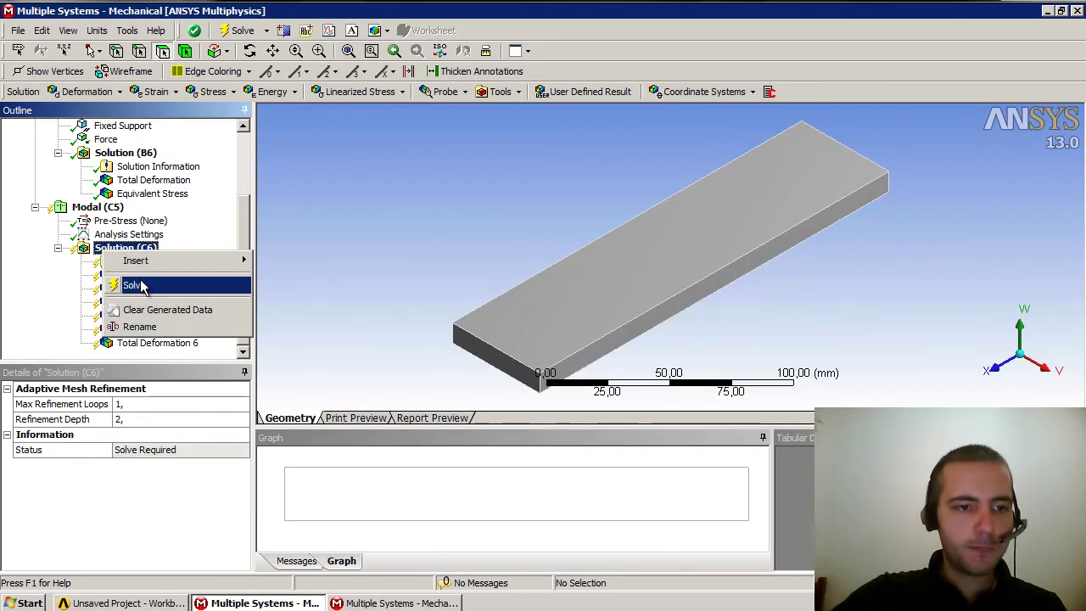
left_click(140, 285)
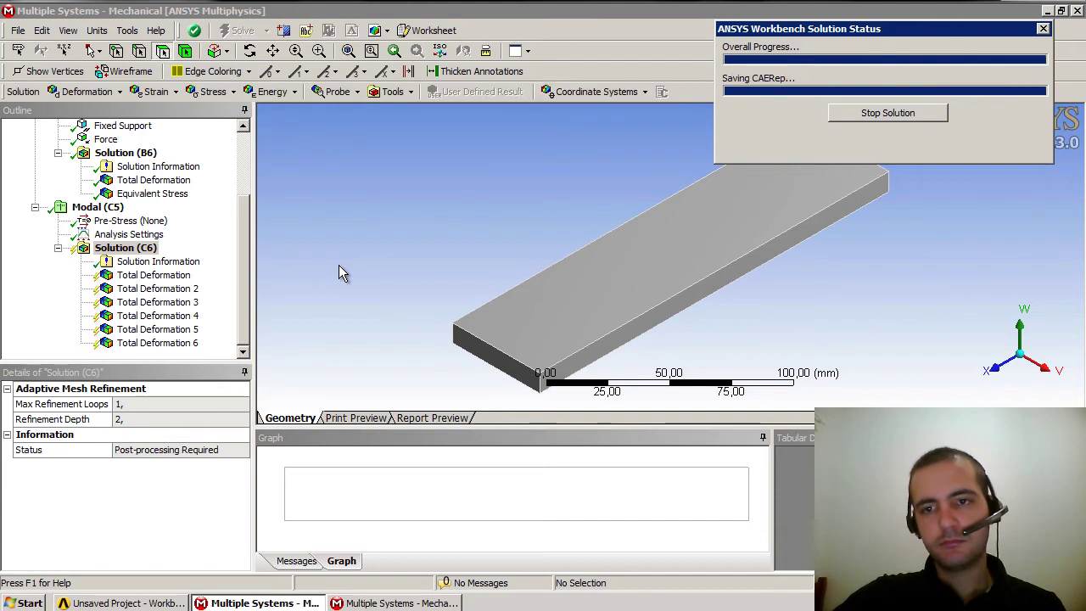
Step: Solve the solid model's modal Solution (F6), then return to the first window
left_click(389, 603)
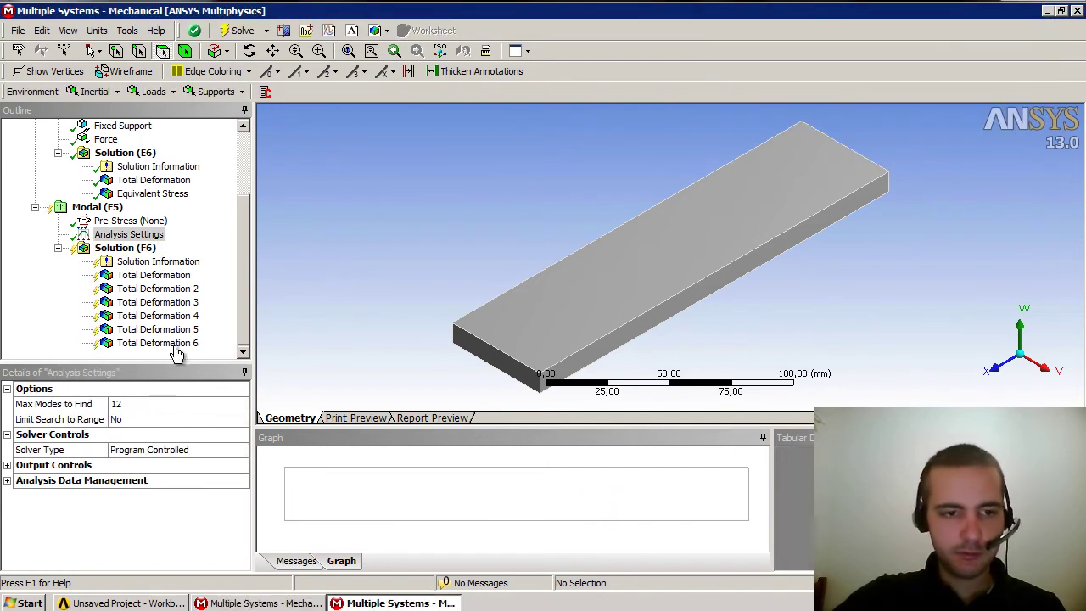
right_click(145, 267)
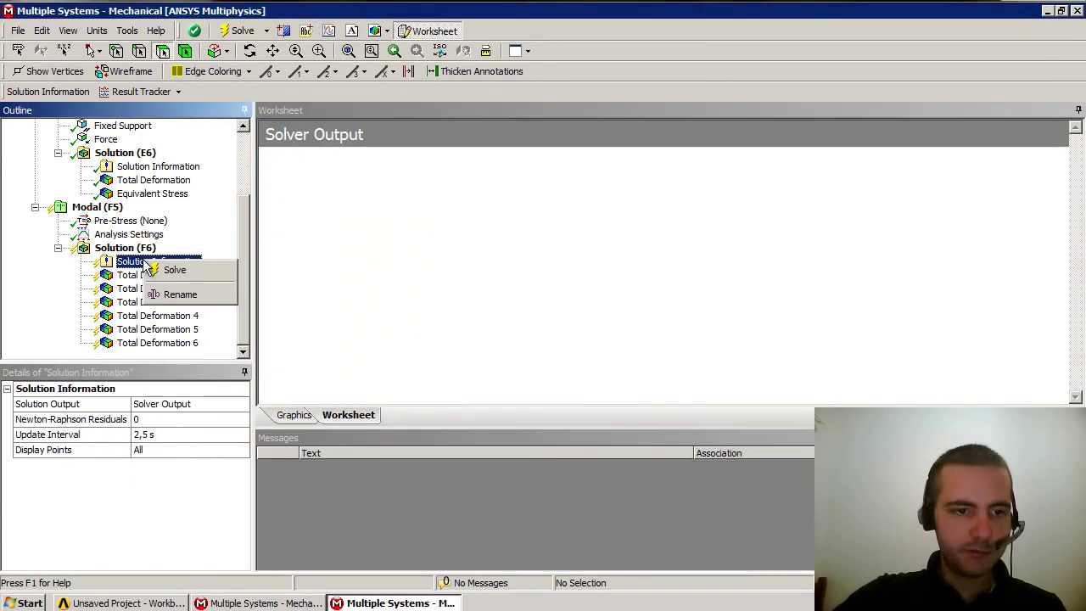
left_click(125, 247)
right_click(125, 247)
left_click(162, 284)
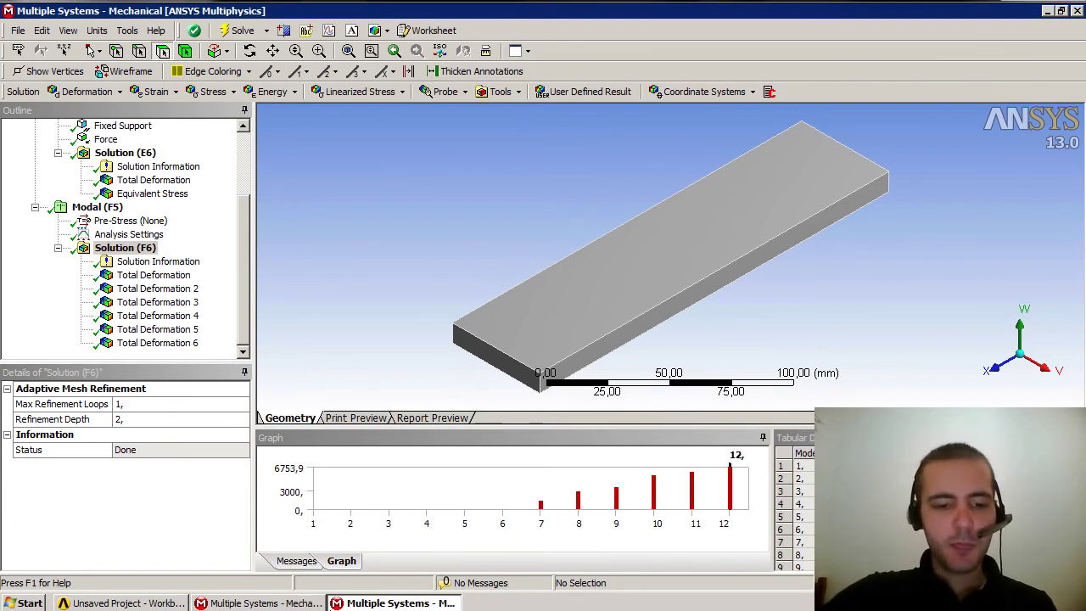
left_click(324, 573)
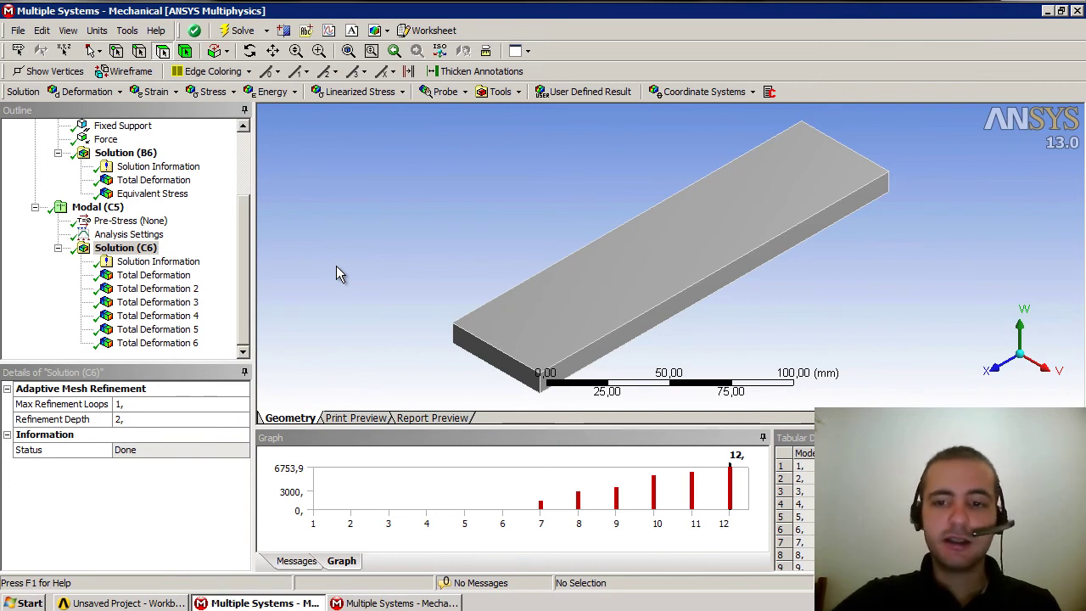
Step: Show and animate mode 7's Total Deformation at 40 frames in the first window
left_click(171, 276)
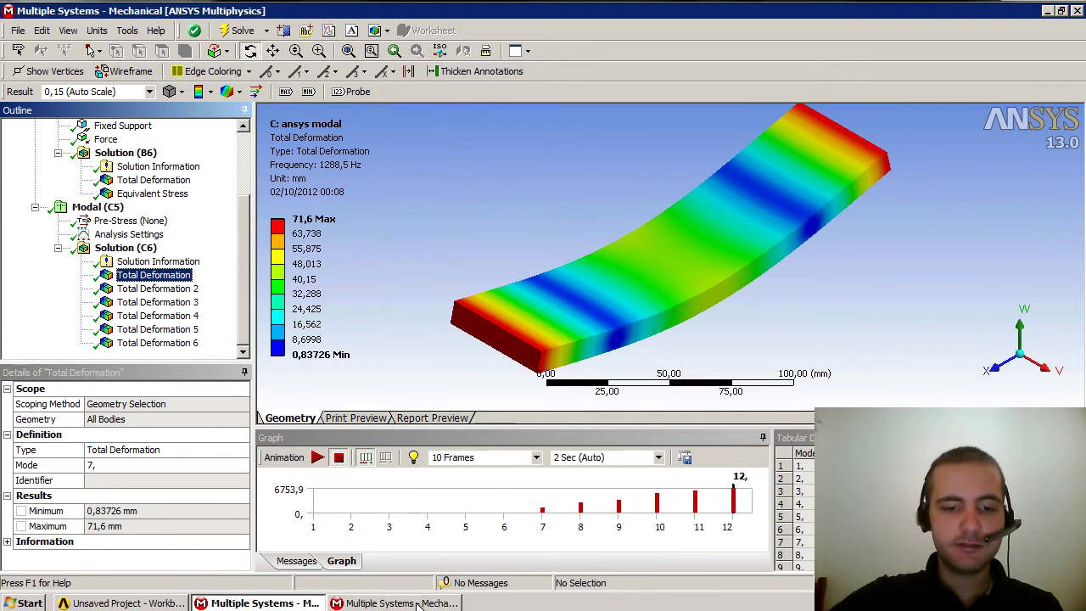
left_click(536, 457)
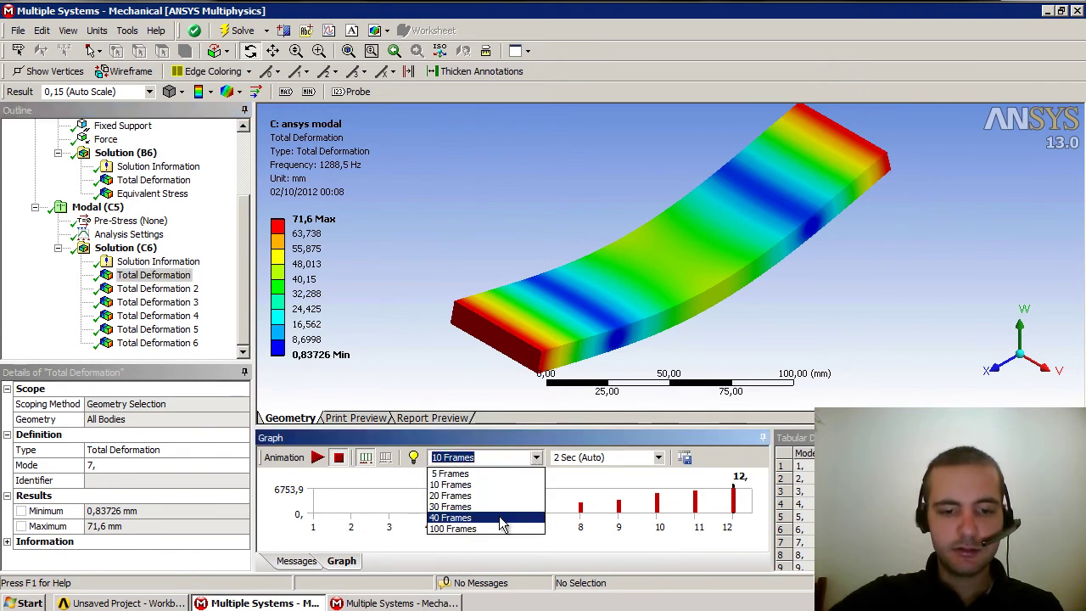
left_click(490, 521)
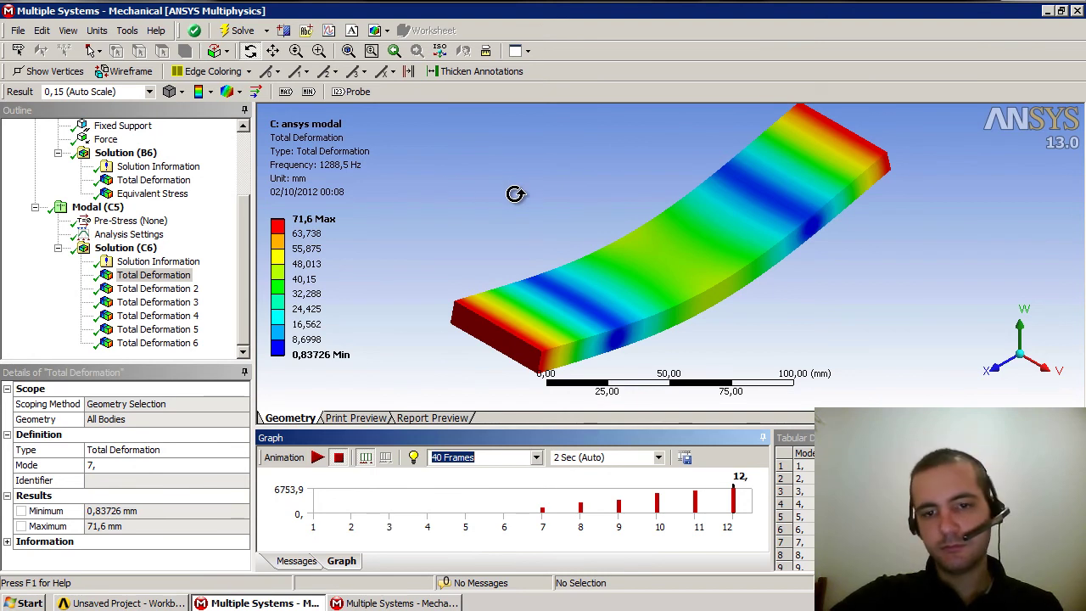
left_click(318, 458)
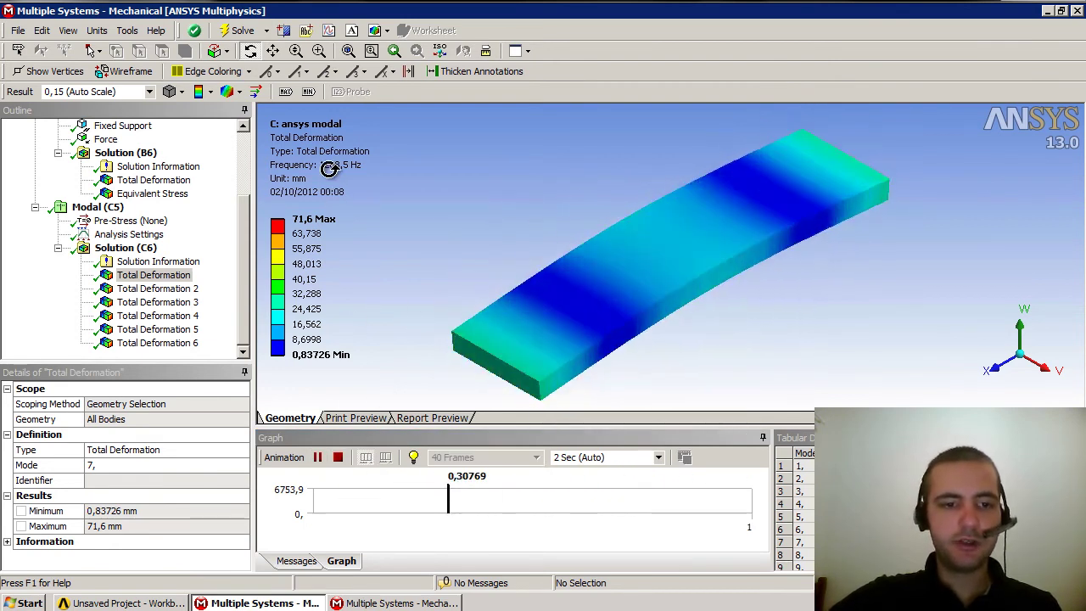
left_click(338, 457)
Step: Show and animate mode 7's Total Deformation at 40 frames in the other window
left_click(370, 603)
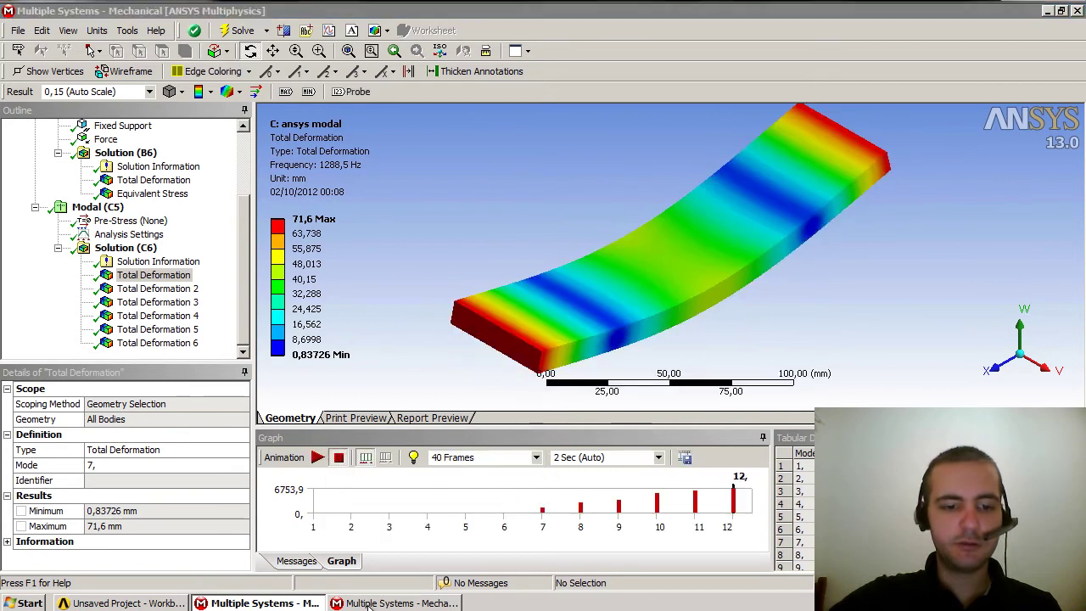
left_click(157, 275)
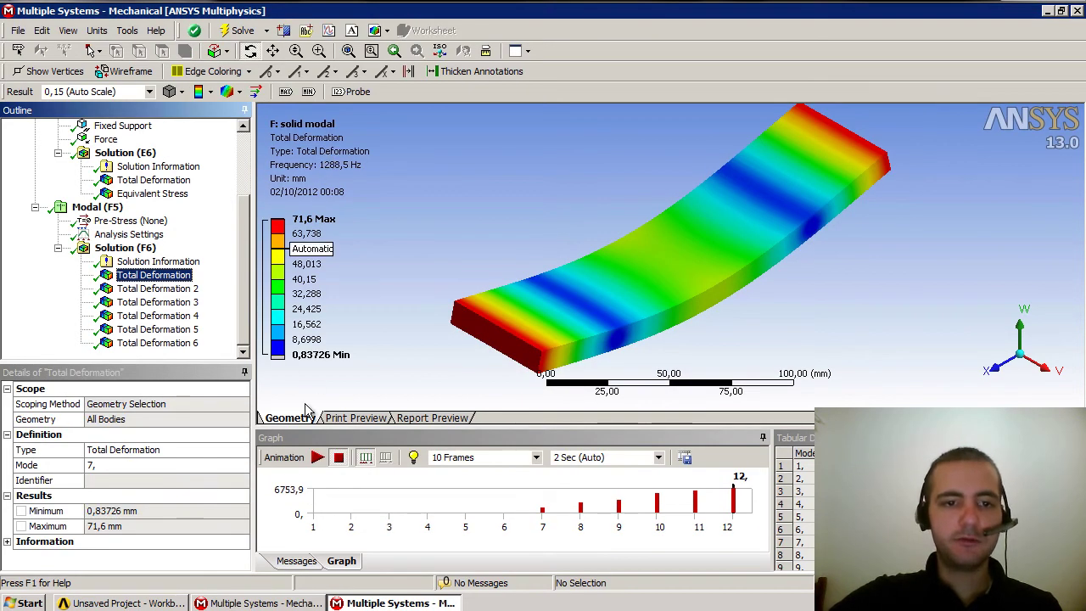
left_click(536, 457)
left_click(509, 482)
left_click(318, 458)
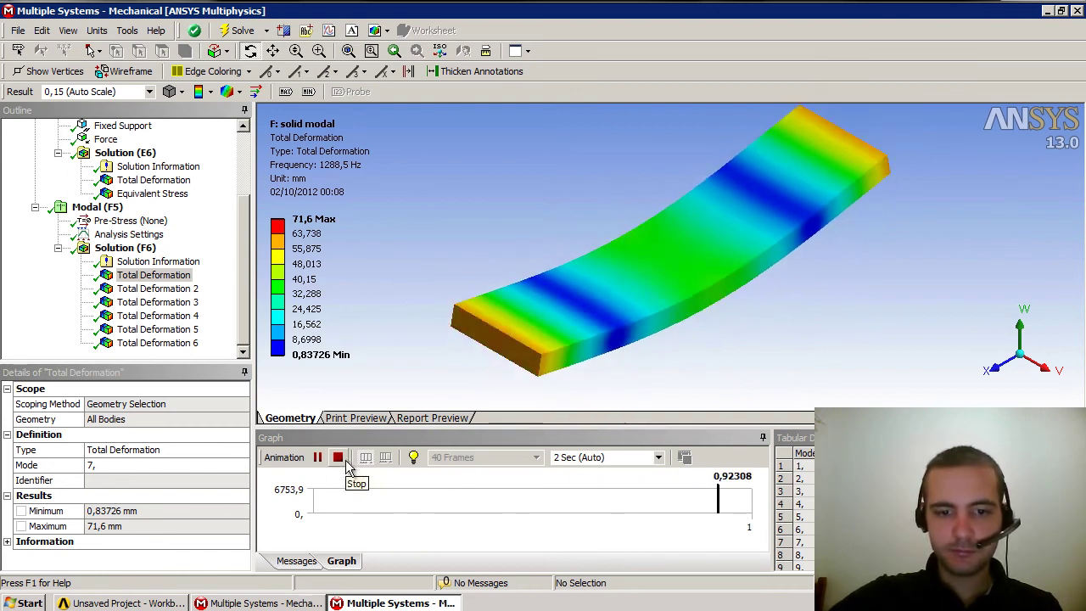
left_click(344, 463)
Step: Tile the two Mechanical windows side by side, left and right halves
left_click_drag(696, 22, 968, 25)
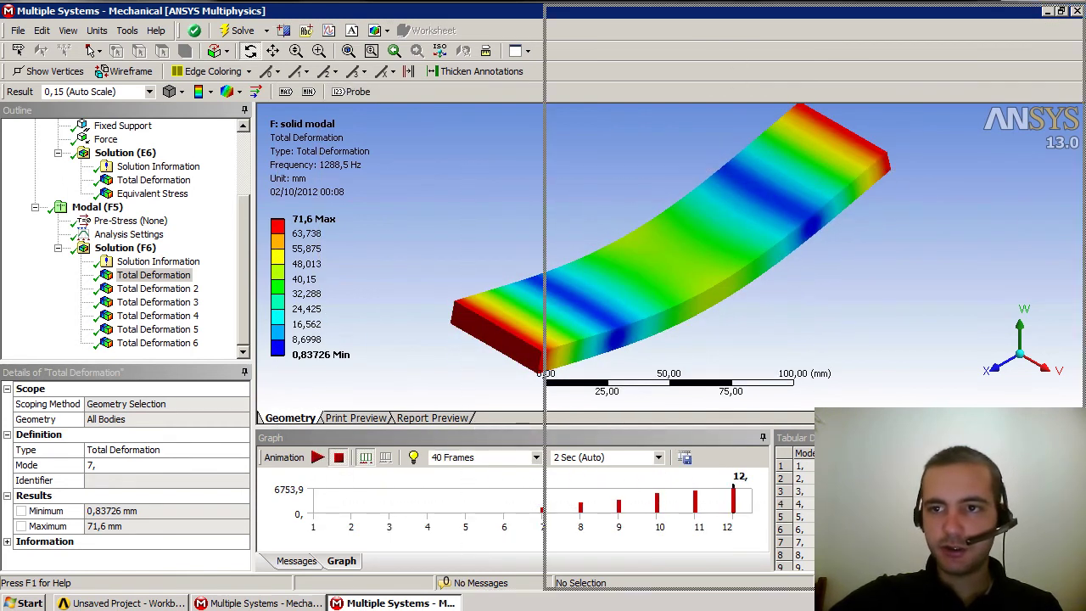
left_click(509, 10)
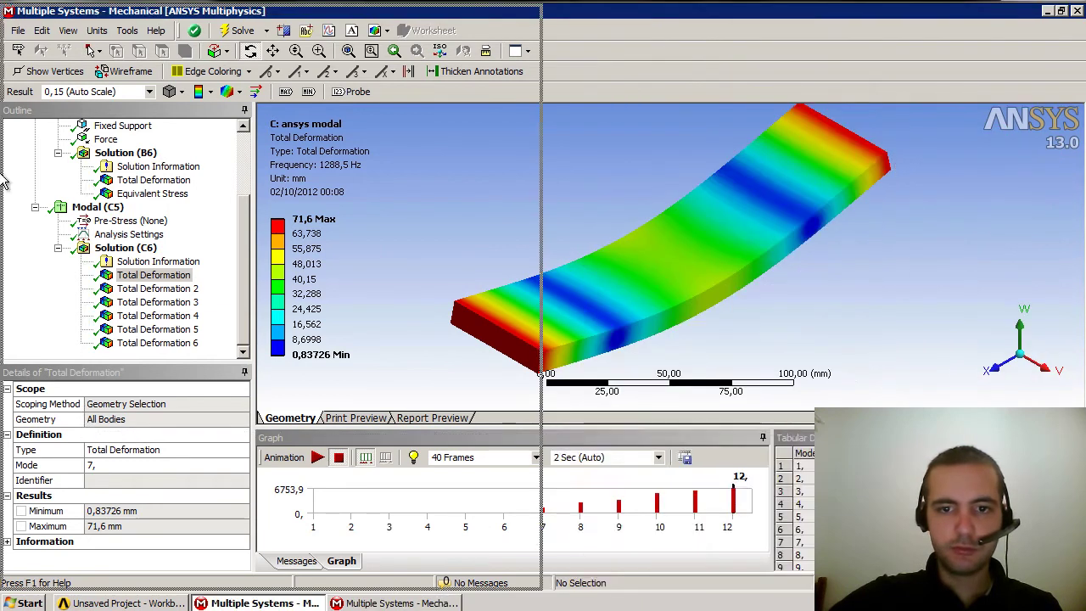
key("super+Left")
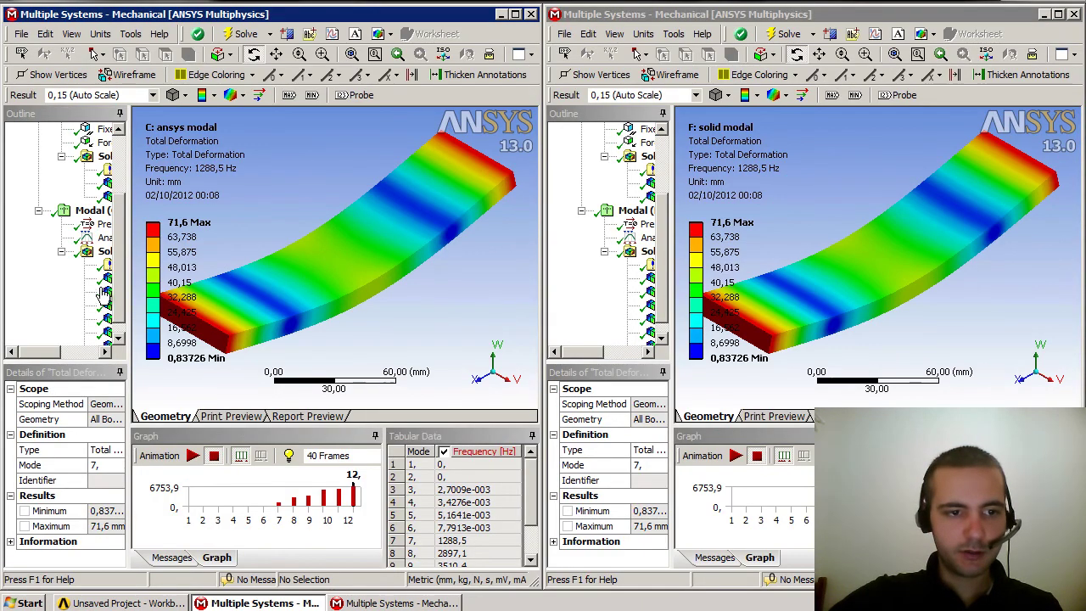
Step: Animate mode 8 (2897,1 Hz) in both windows, then show mode 9 on the left
left_click(105, 304)
left_click(650, 304)
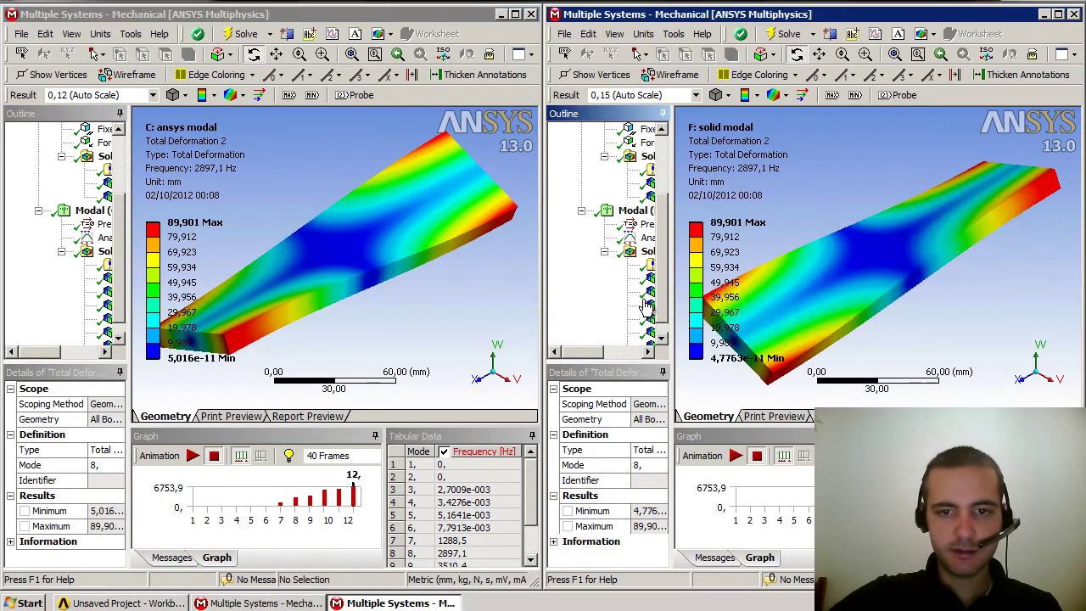
left_click_drag(582, 354, 632, 355)
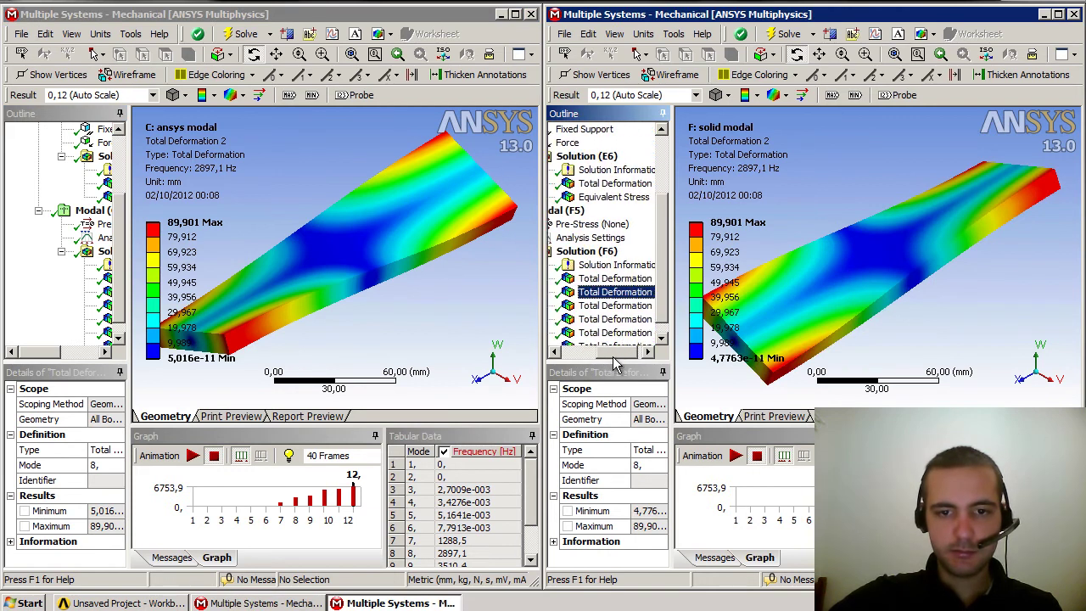
left_click_drag(52, 355, 104, 356)
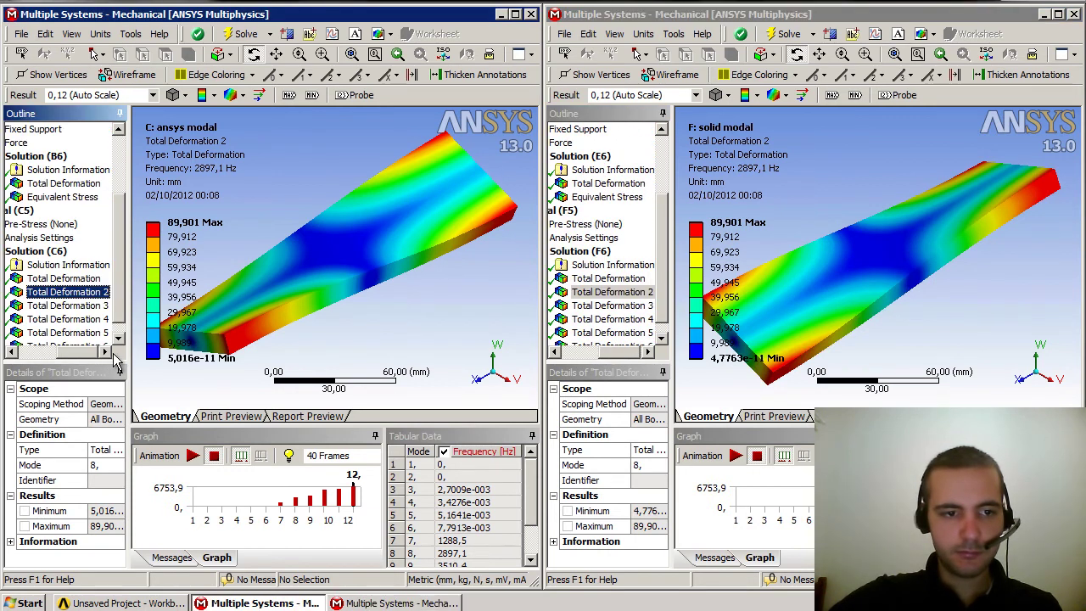
left_click(192, 456)
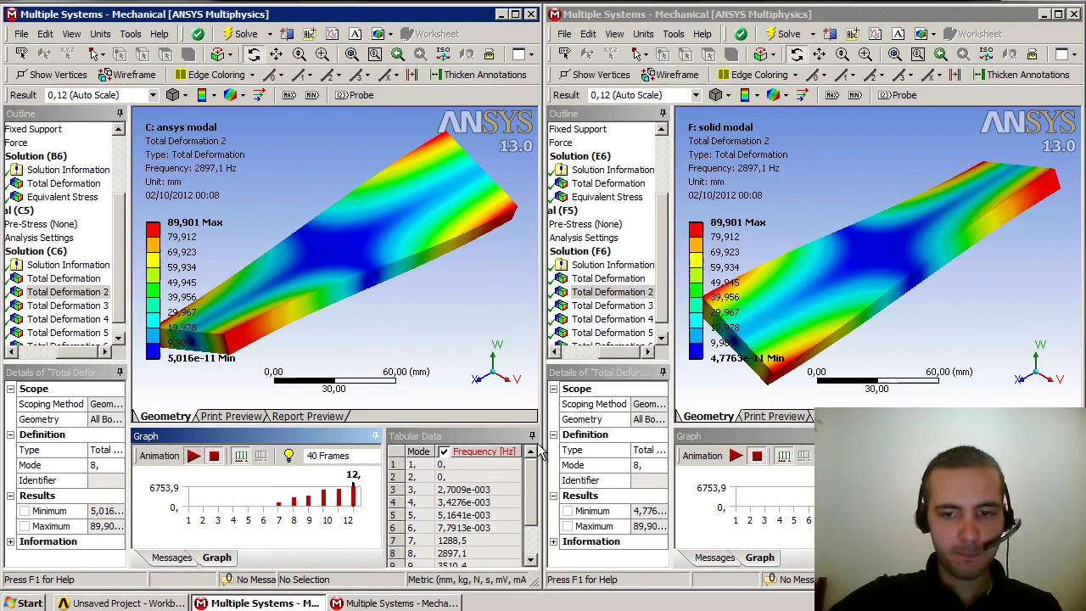
left_click(734, 455)
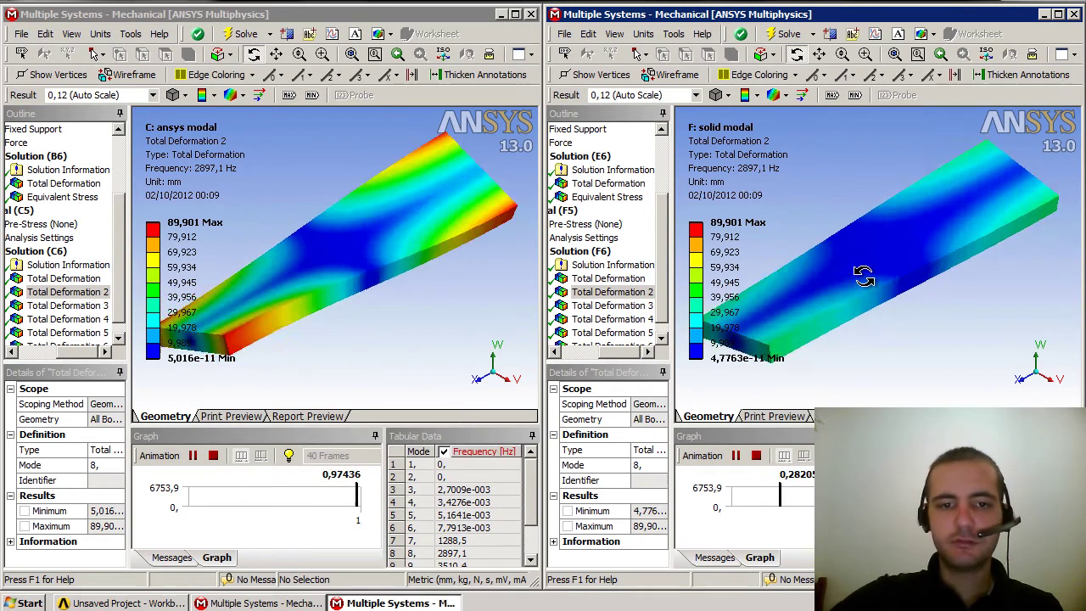
left_click(755, 455)
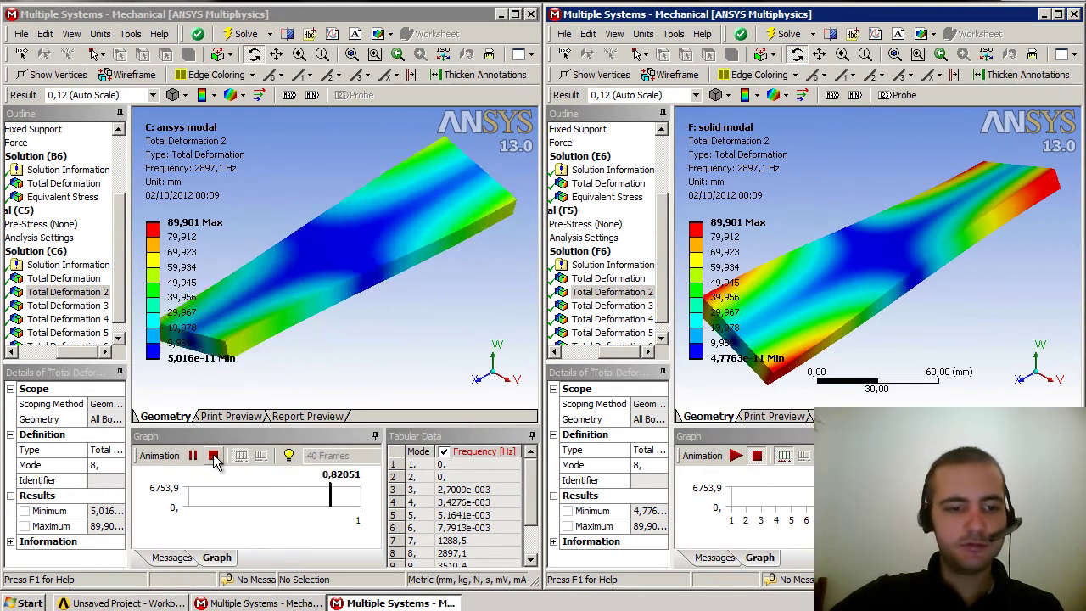
left_click(213, 456)
left_click(59, 305)
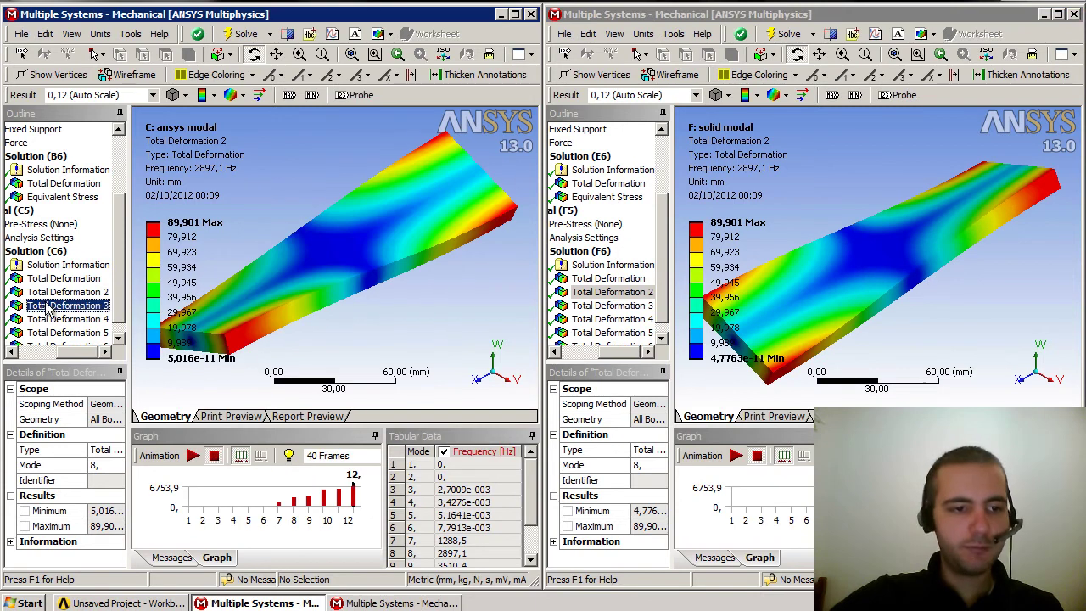
Step: Animate mode 9 (Total Deformation 3) on the right, then show mode 10 on the left
left_click(604, 309)
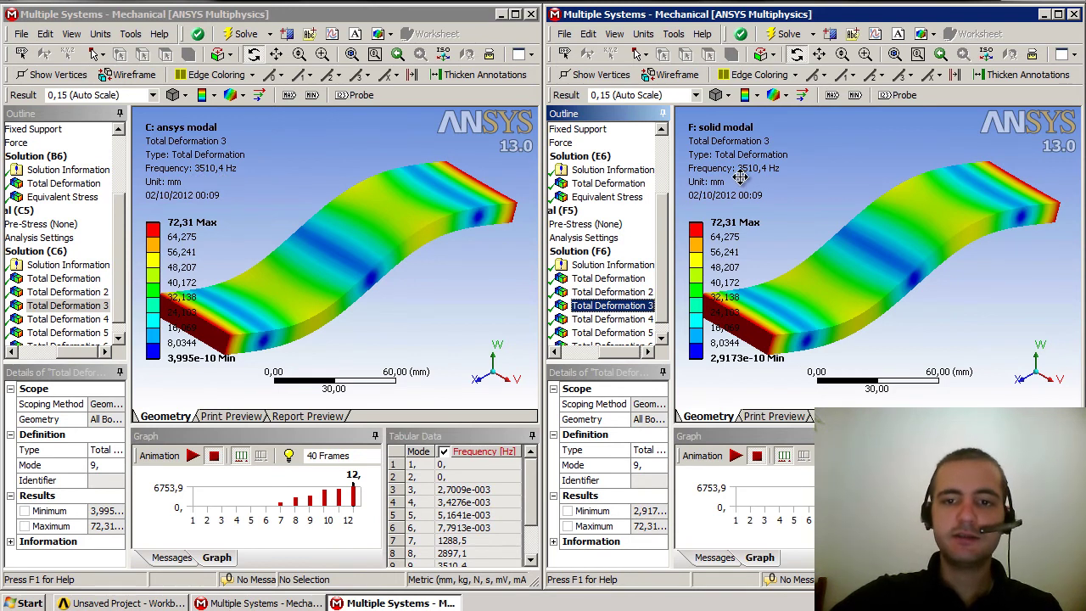
left_click(191, 456)
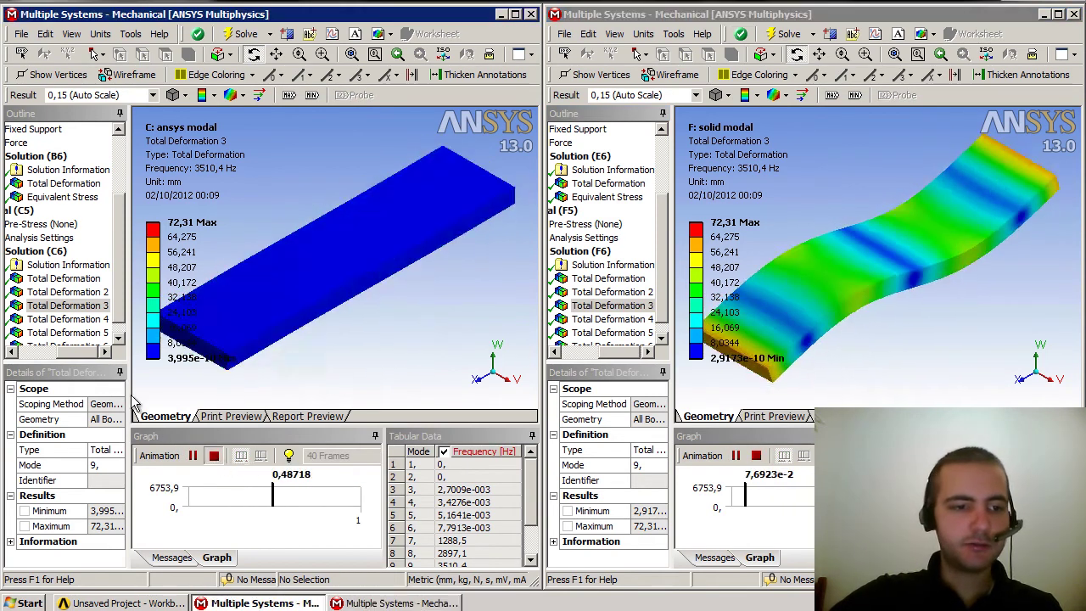
left_click(80, 319)
scroll(114, 331, "down", 1)
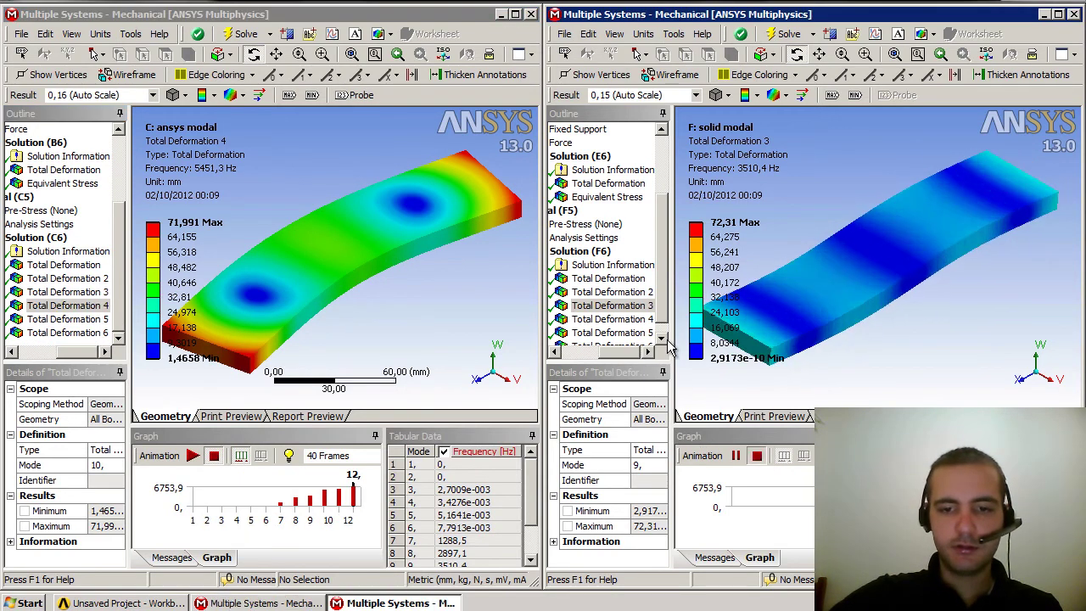
scroll(666, 340, "down", 1)
Step: Show mode 10 (Total Deformation 4) on the right, animate it in both windows, then stop both
left_click(627, 305)
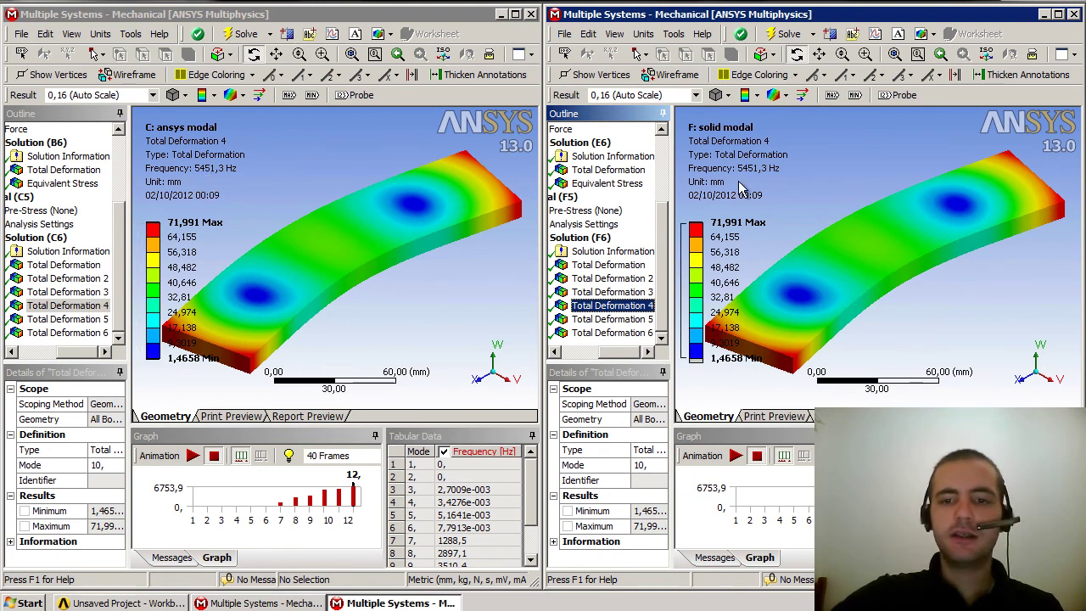
left_click(194, 455)
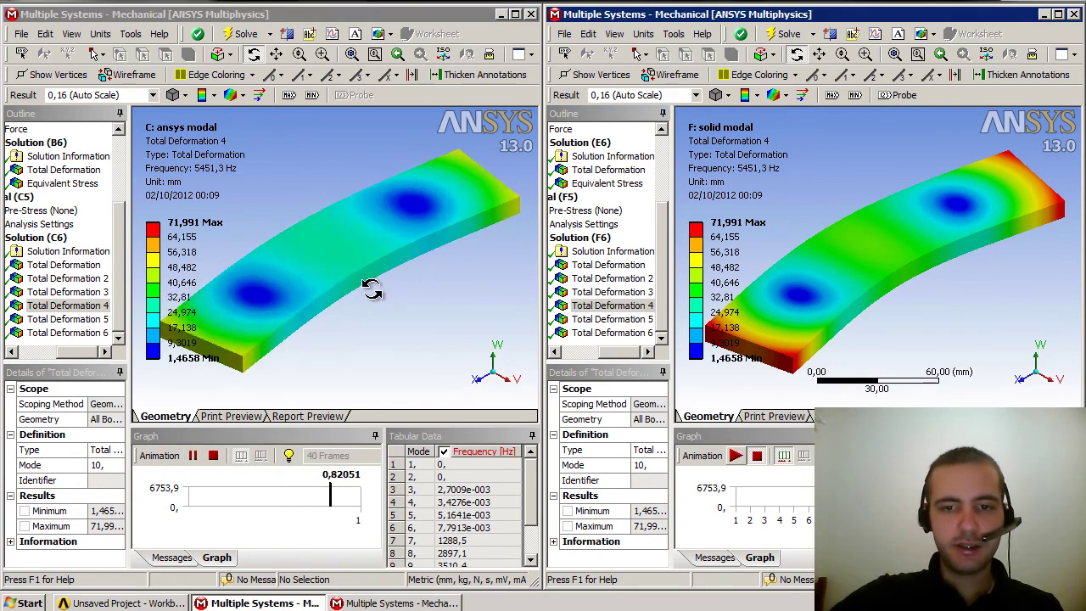
left_click(736, 456)
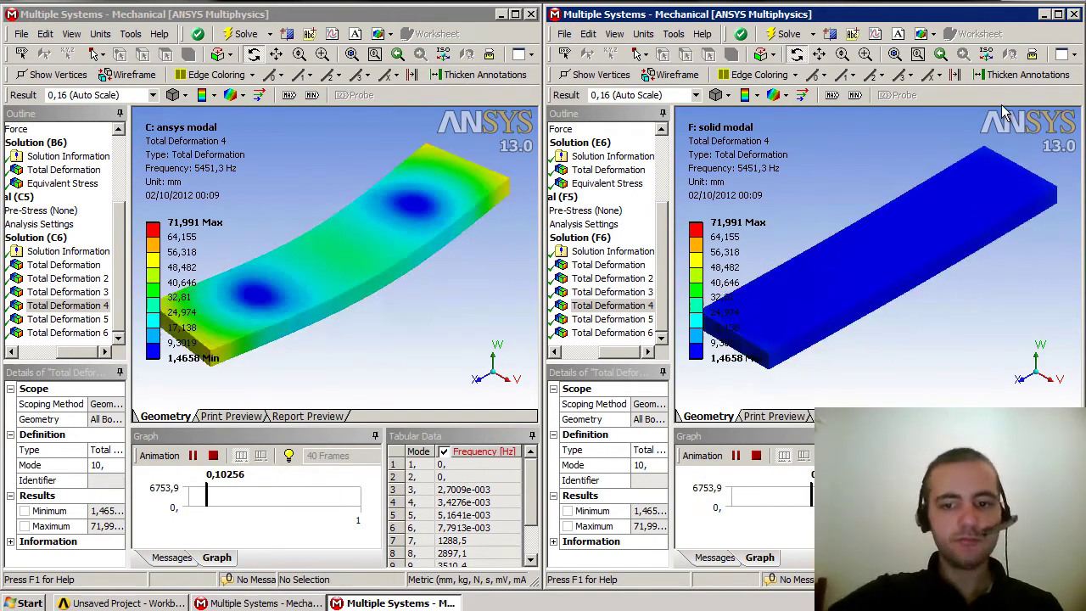
left_click(774, 458)
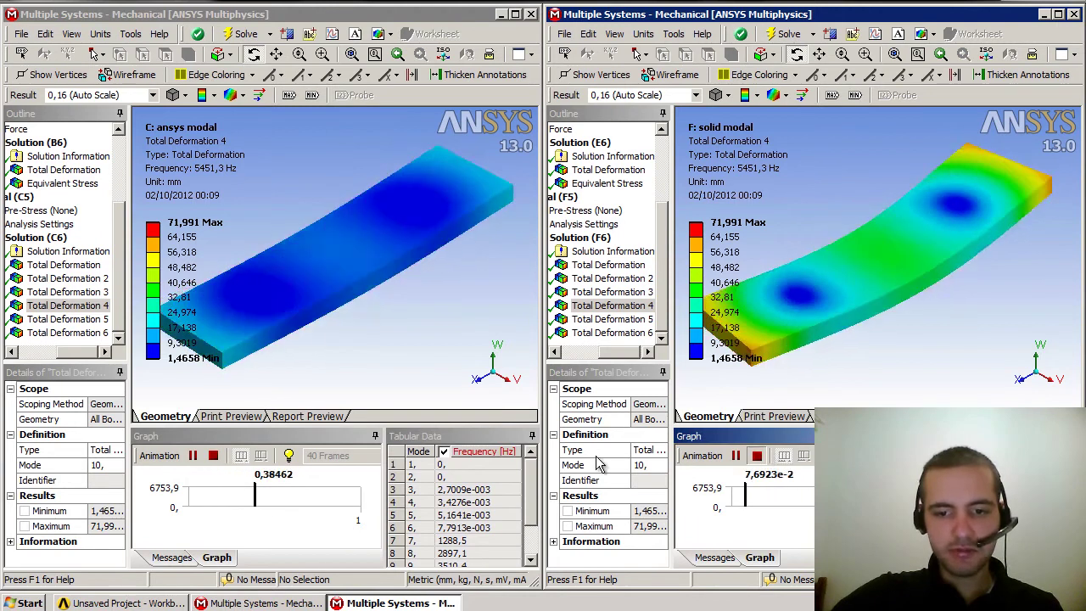
left_click(213, 456)
Step: Show mode 11 (Total Deformation 5) in both windows, animate both, then stop both
left_click(59, 319)
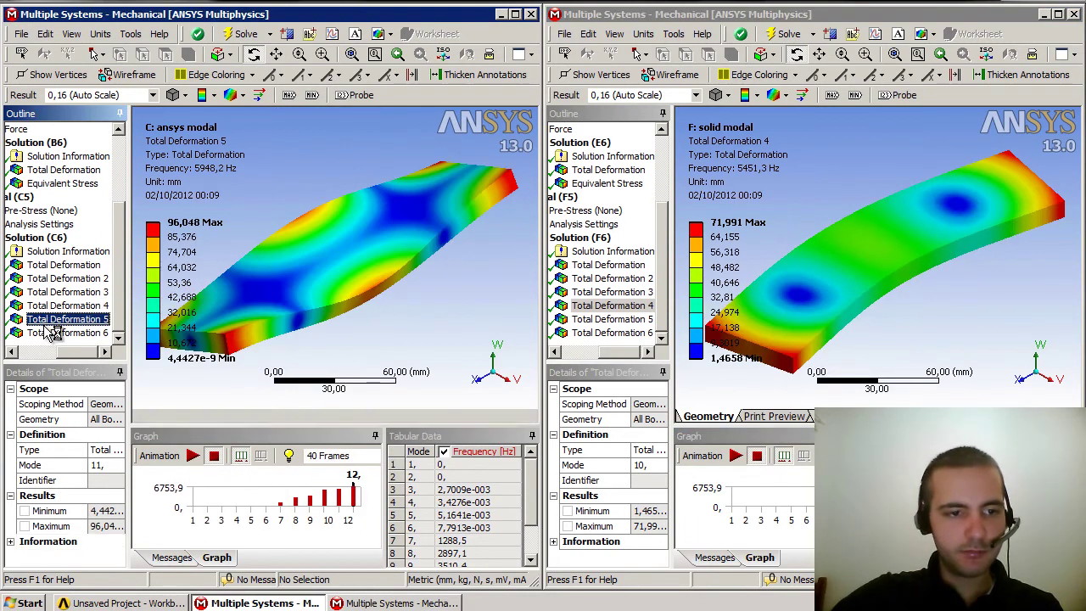
left_click(615, 321)
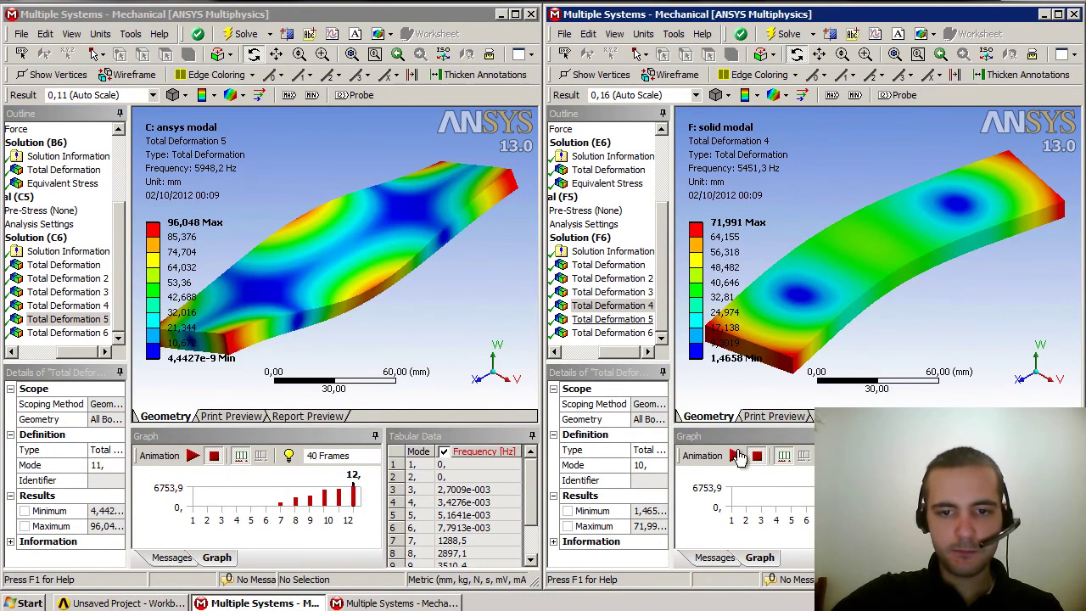
left_click(627, 320)
left_click(735, 455)
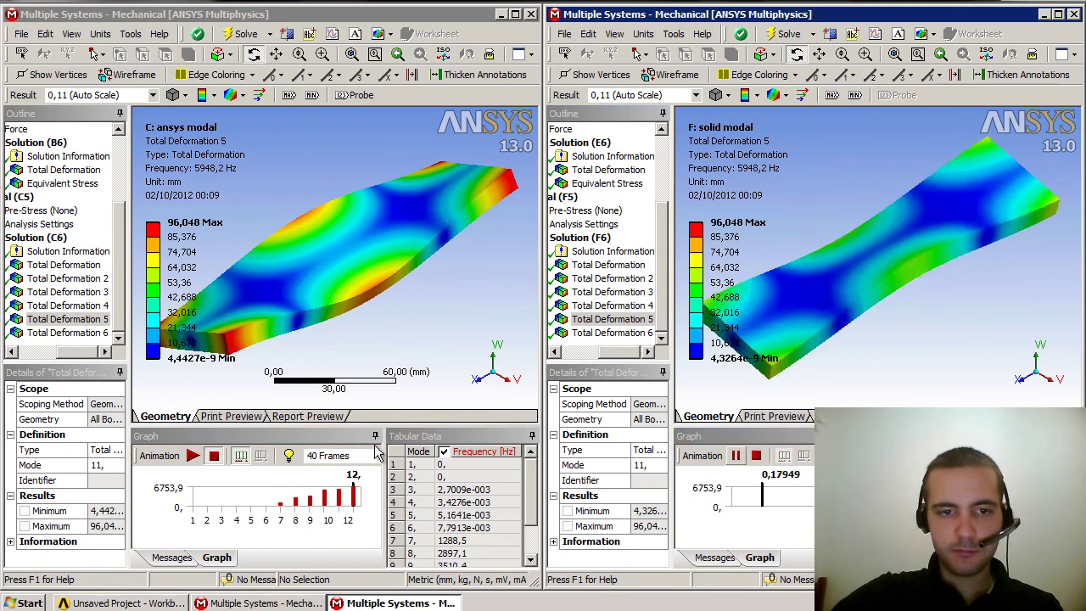
left_click(161, 343)
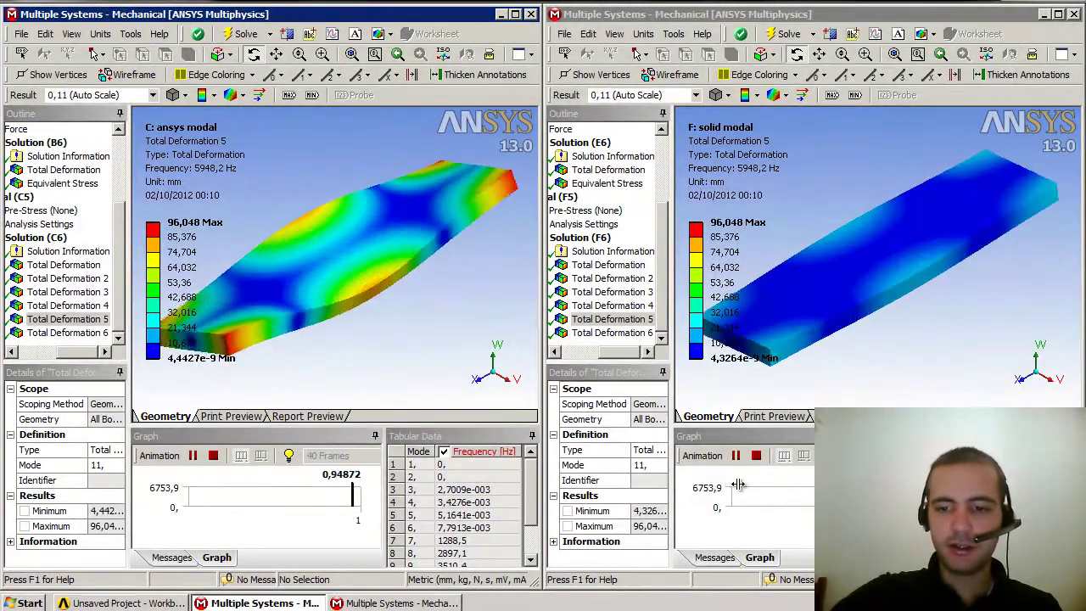
left_click(214, 455)
left_click(756, 456)
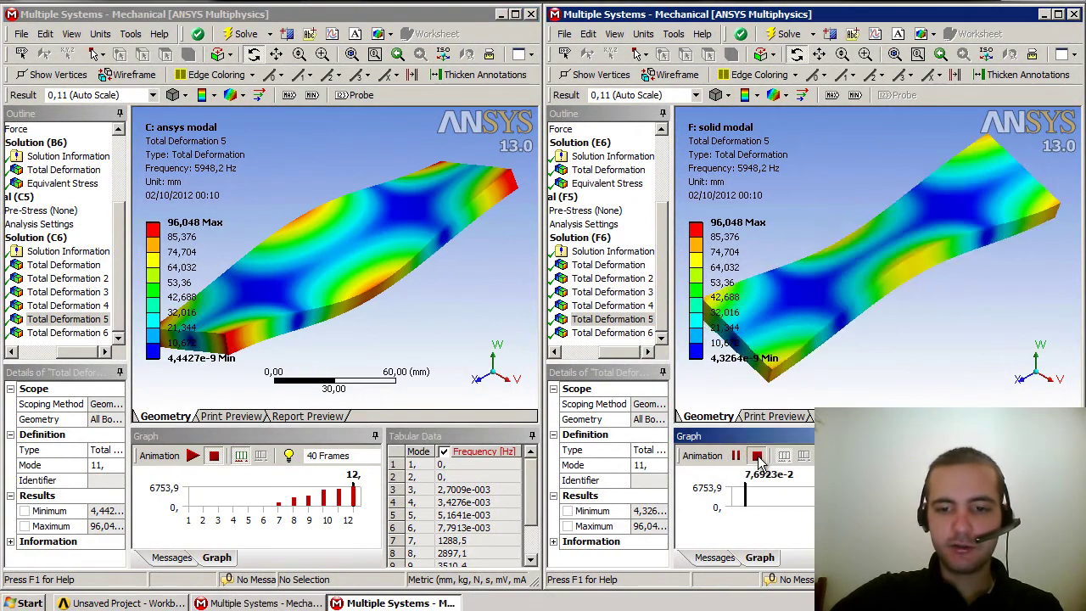
Step: Switch both windows to mode 12 (Total Deformation 6) and start both animations
left_click(611, 333)
left_click(68, 332)
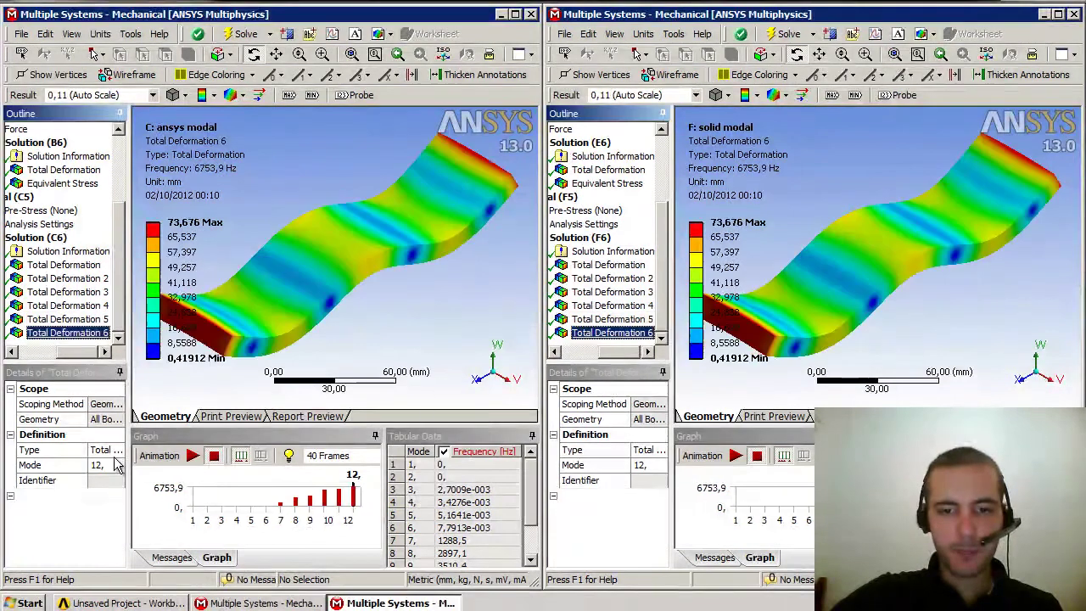
left_click(193, 456)
left_click(737, 457)
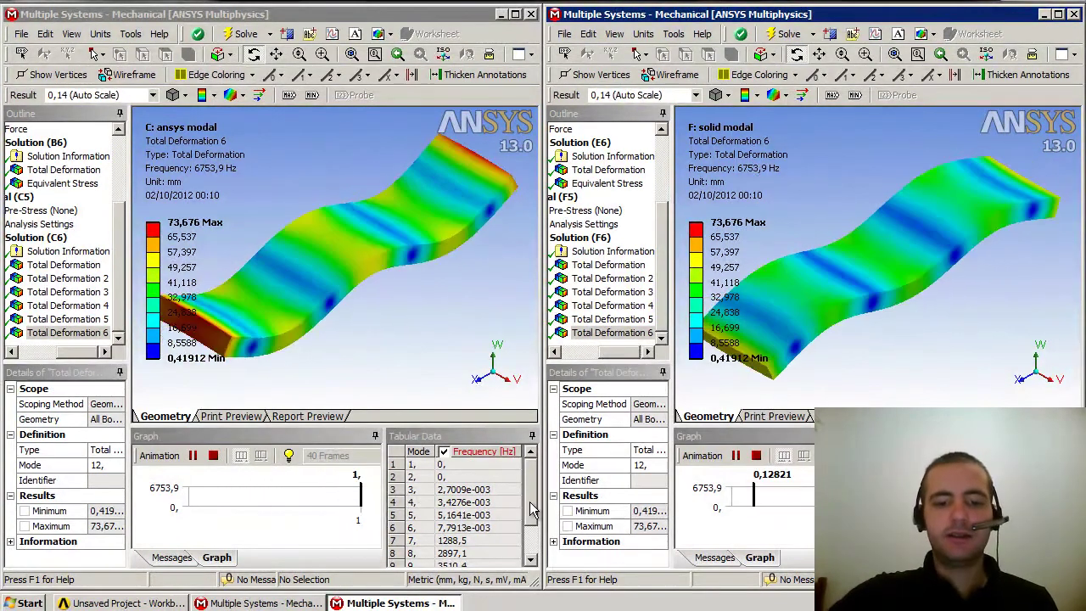
Step: Scroll the left Tabular Data to rows 4–12, then switch to the right Mechanical window
left_click(526, 548)
key("alt+Tab")
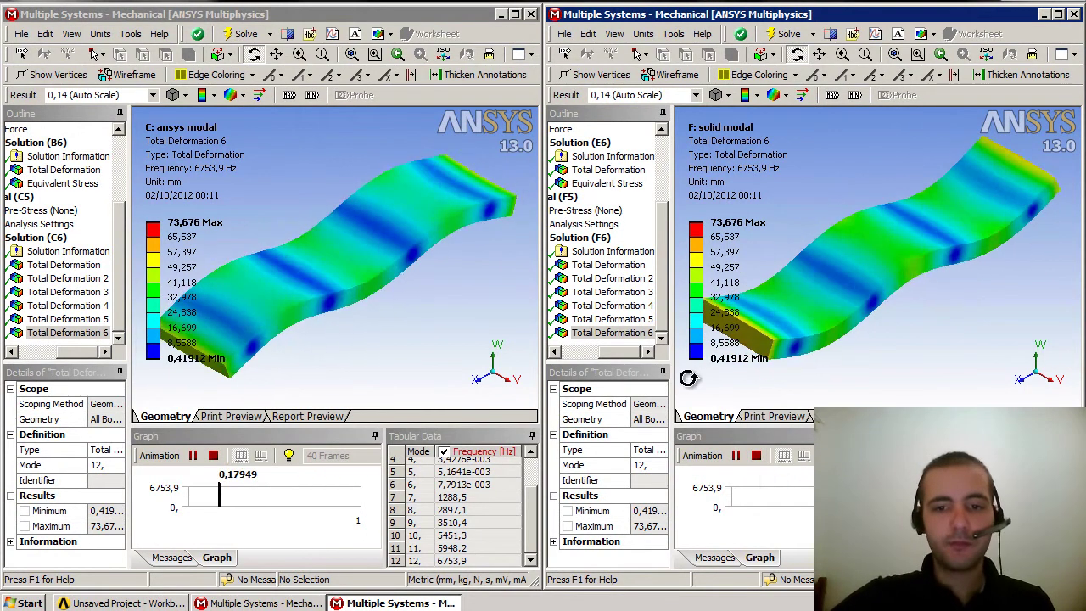
Step: Halt mode 12 animation in the left then right window, and scroll both Outline trees left
left_click_drag(621, 355, 595, 356)
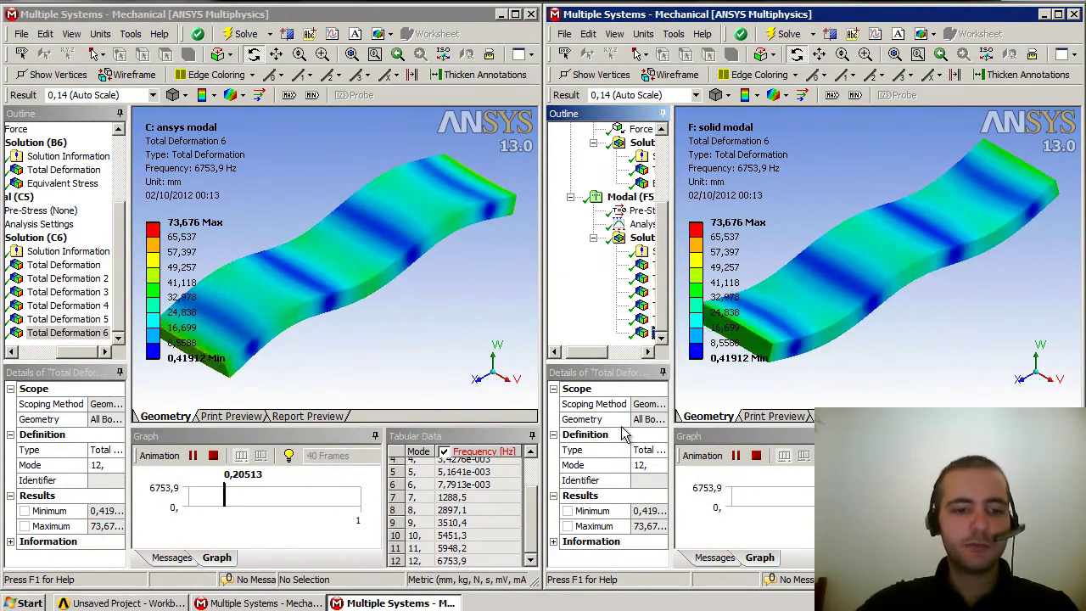
left_click(213, 456)
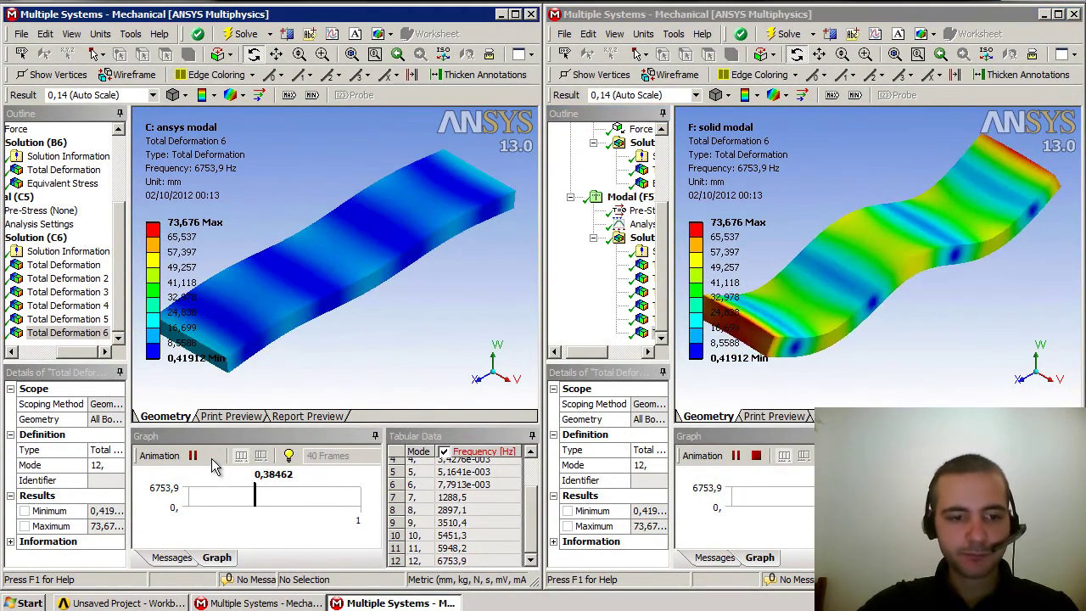
left_click(756, 456)
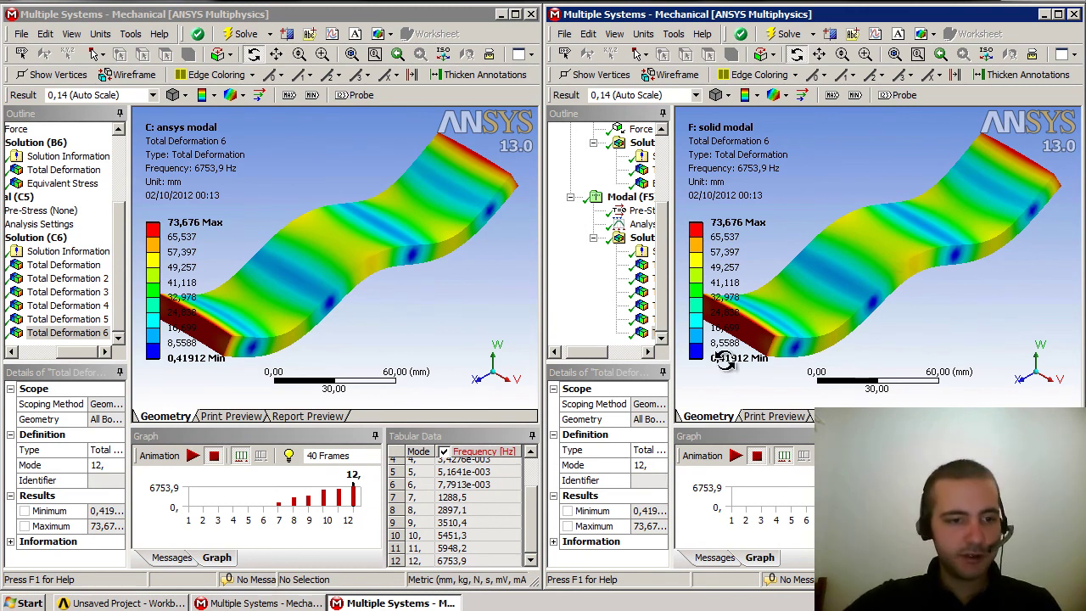
left_click_drag(75, 358, 50, 356)
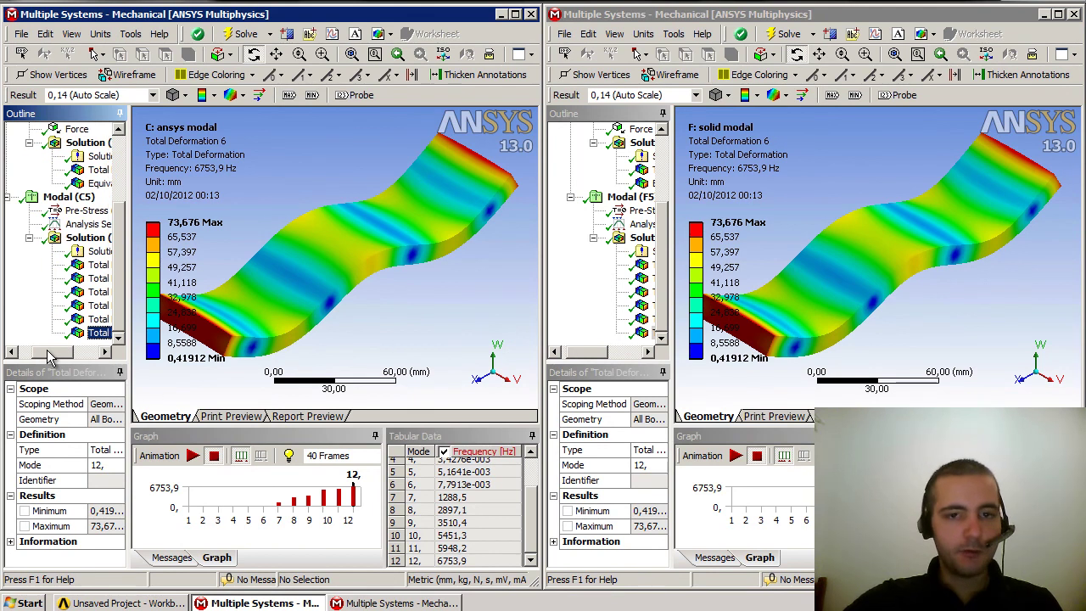